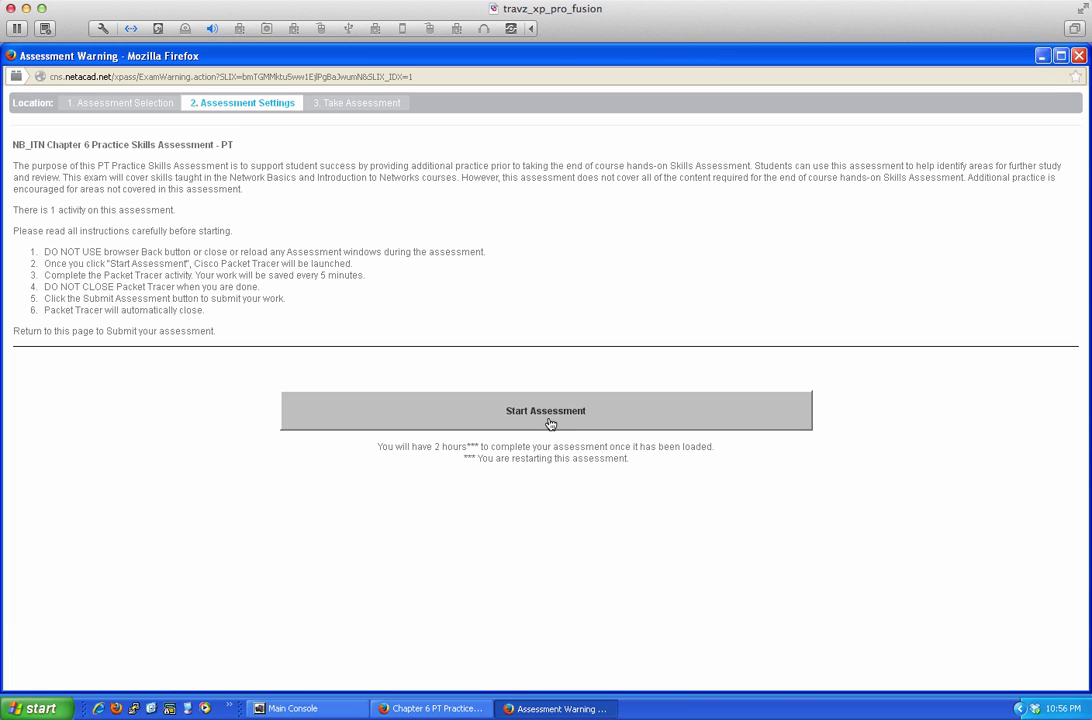
Start the Chapter 6 practice skills assessment in Firefox so Packet Tracer launches
{"action": "left_click", "coordinate": [550, 424]}
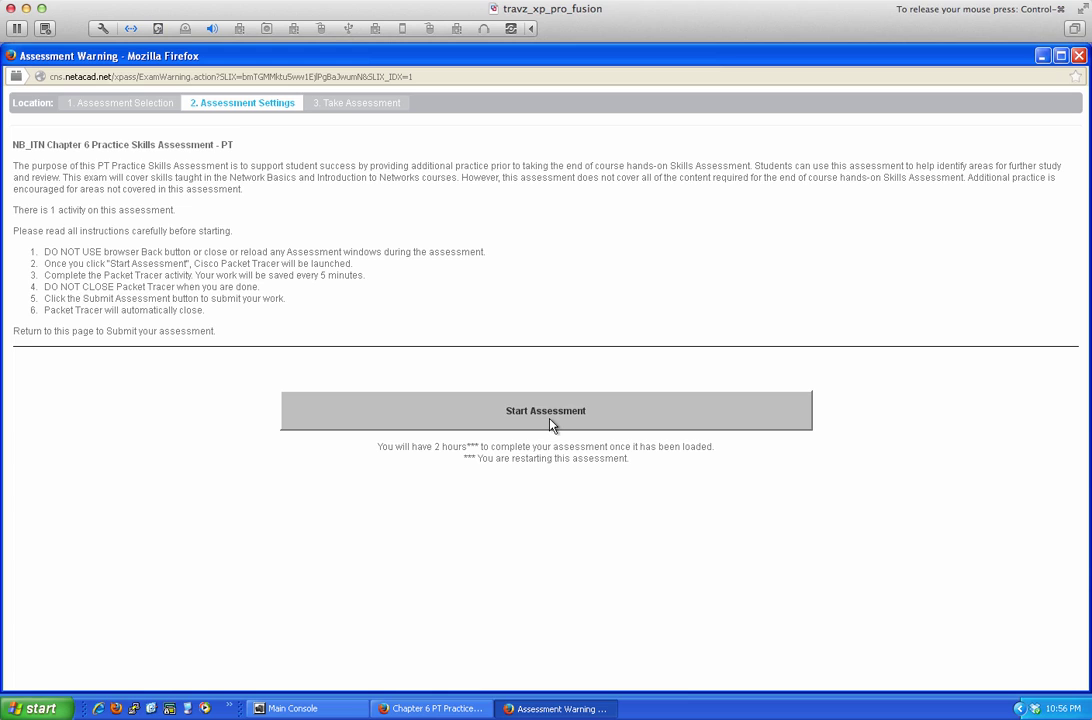
{"action": "left_click", "coordinate": [550, 424]}
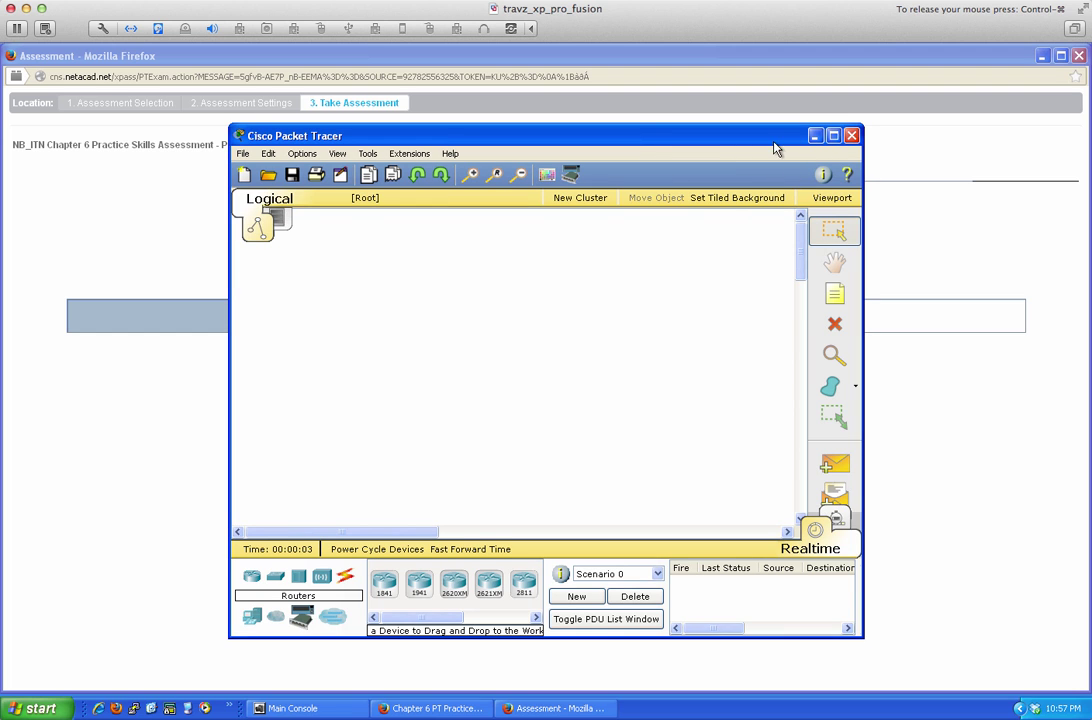
Place Packet Tracer on the left and the PT Activity instructions on the right, showing the addressing table
{"action": "left_click_drag", "start_coordinate": [780, 150], "coordinate": [548, 68]}
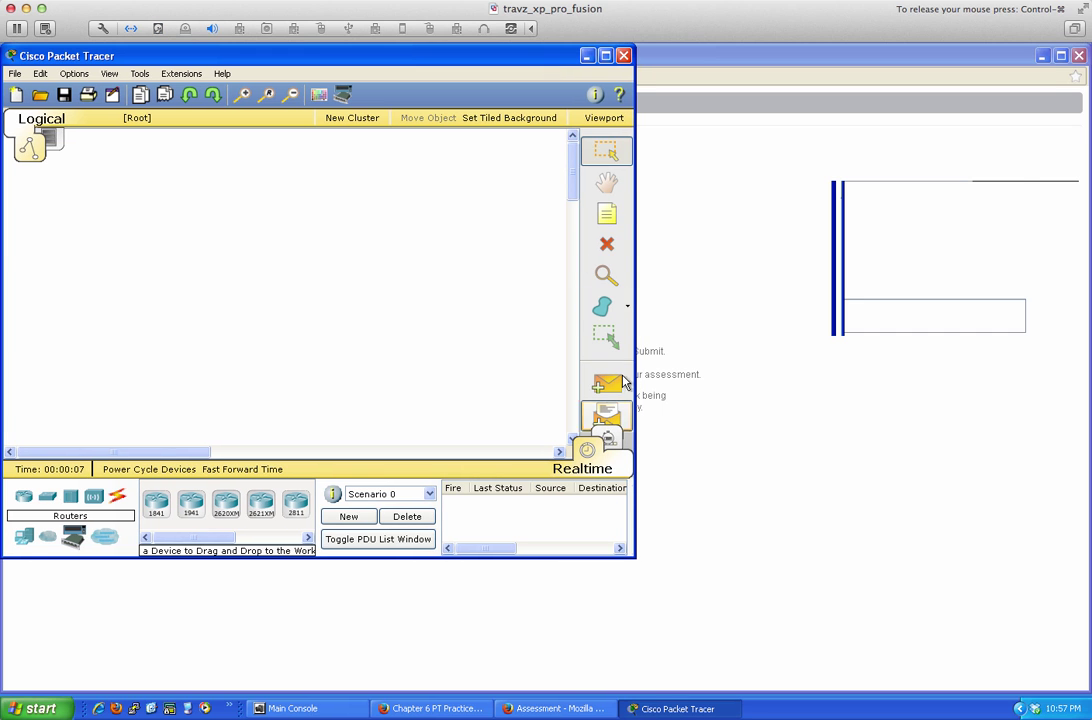
{"action": "left_click_drag", "start_coordinate": [630, 560], "coordinate": [681, 691]}
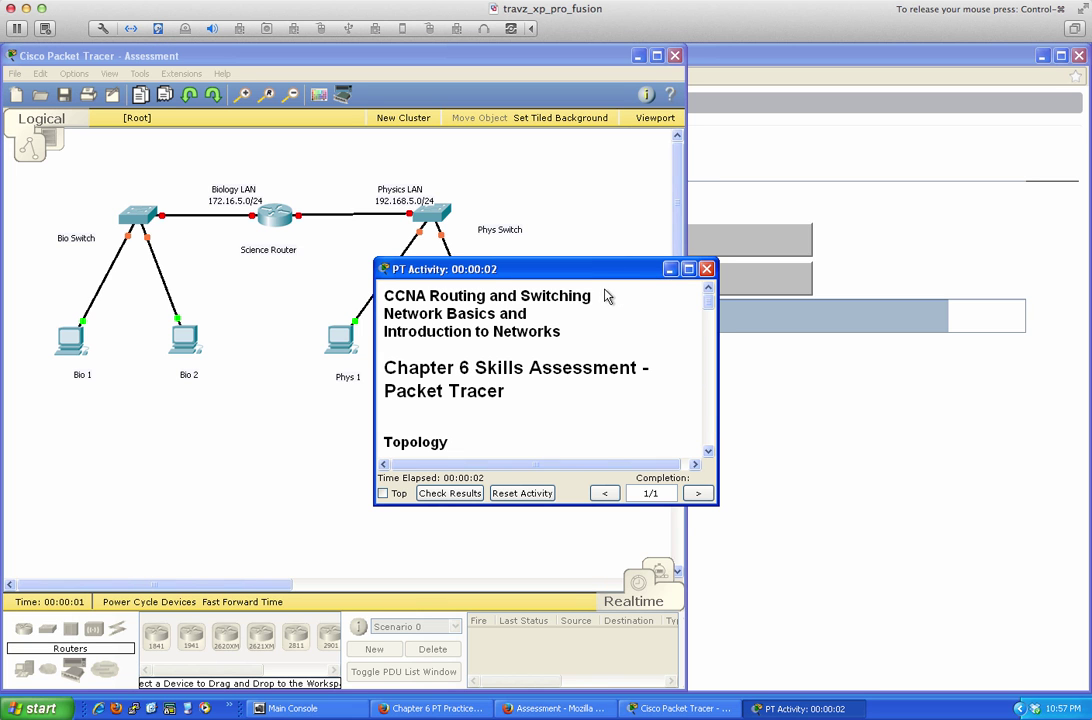
{"action": "left_click_drag", "start_coordinate": [594, 270], "coordinate": [970, 64]}
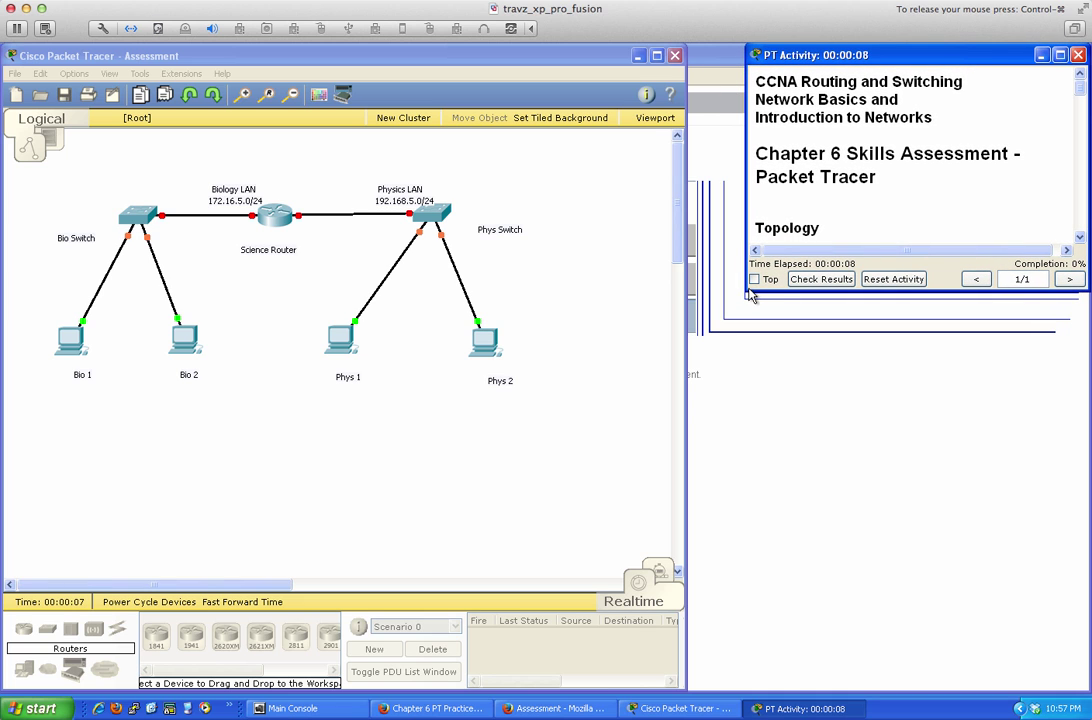
{"action": "left_click_drag", "start_coordinate": [745, 291], "coordinate": [688, 687]}
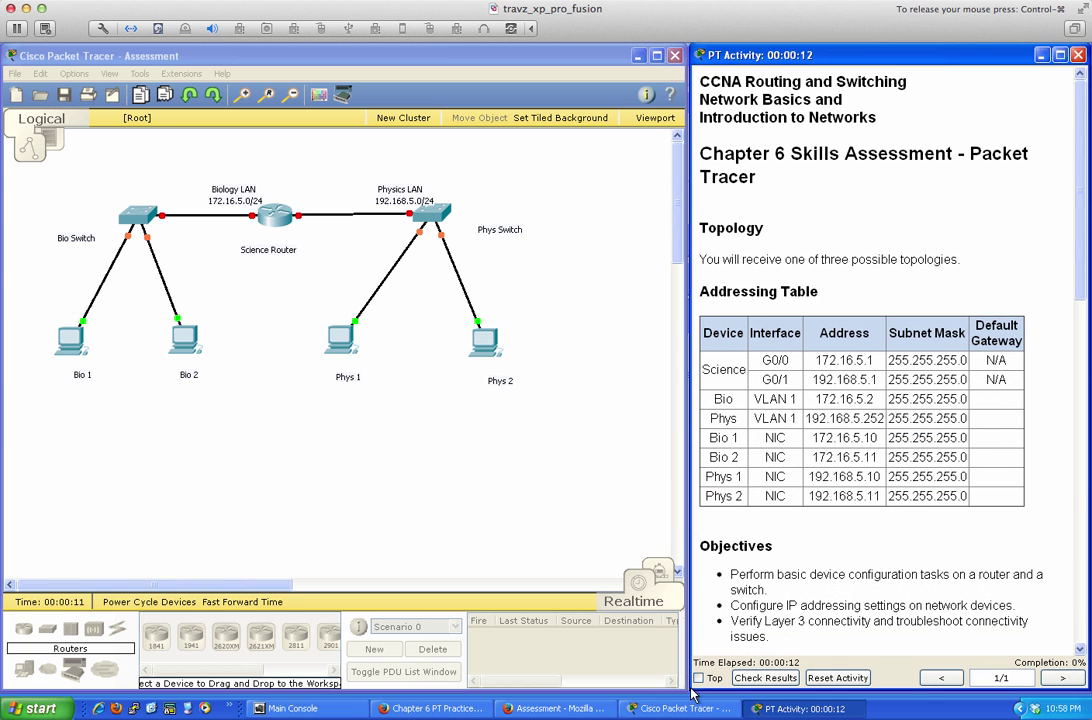
{"action": "left_click_drag", "start_coordinate": [685, 483], "coordinate": [587, 476]}
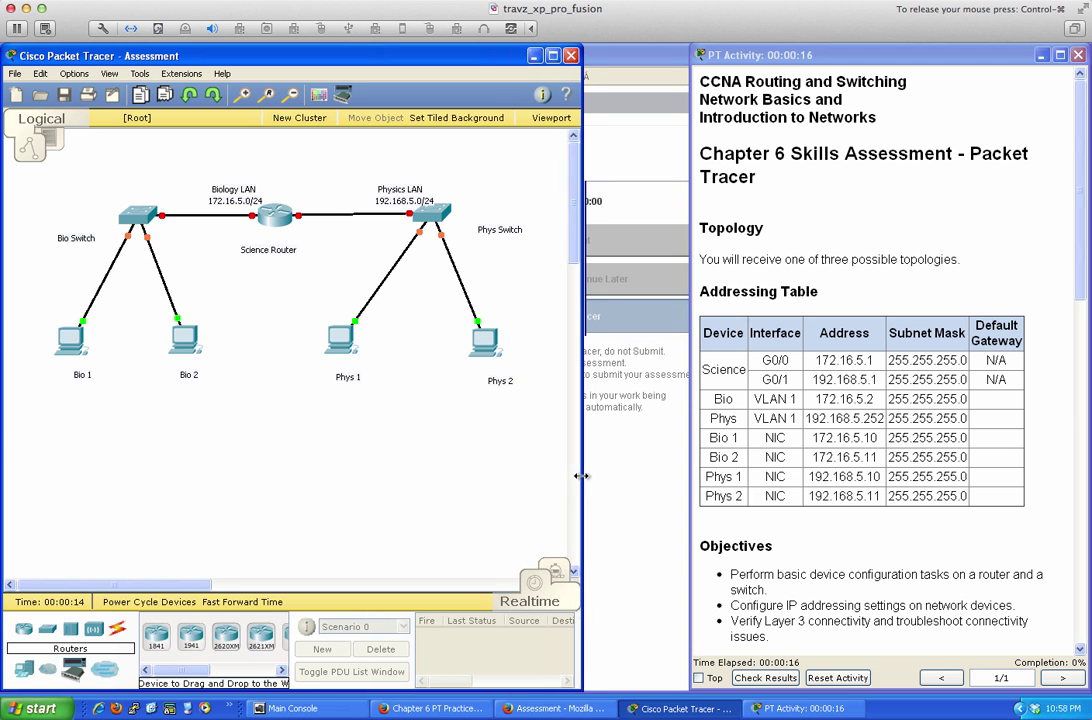
{"action": "left_click_drag", "start_coordinate": [694, 476], "coordinate": [590, 476]}
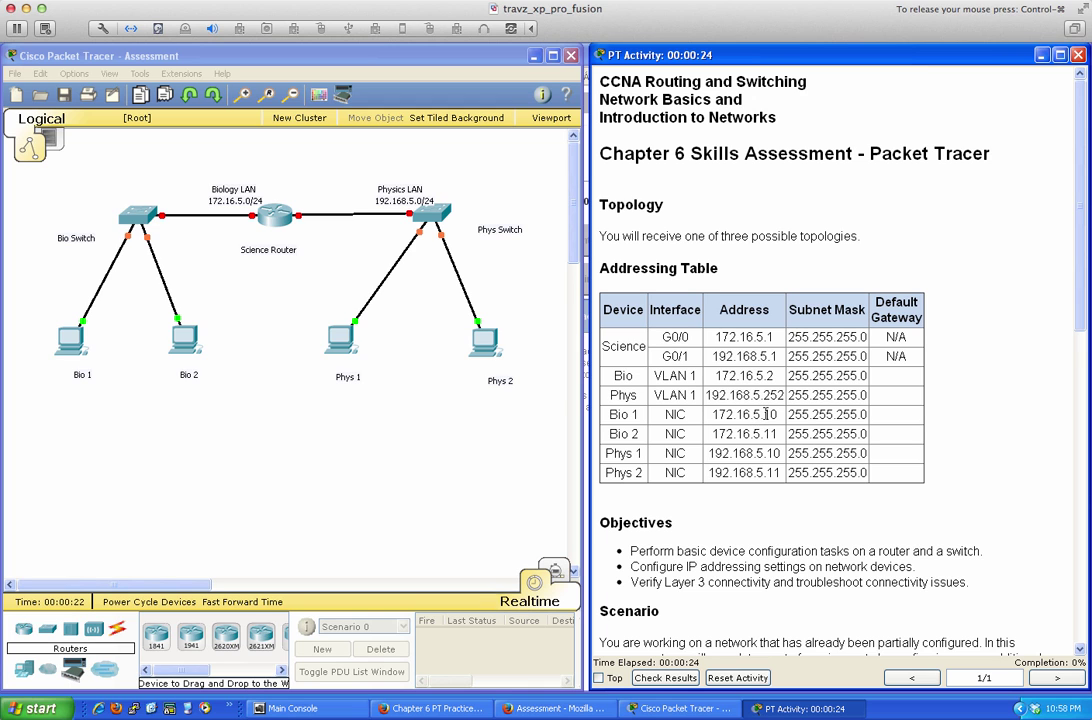
Scroll the PT Activity instructions past Objectives and Scenario to the Requirements list
{"action": "scroll", "coordinate": [765, 413], "scroll_direction": "down", "scroll_amount": 3}
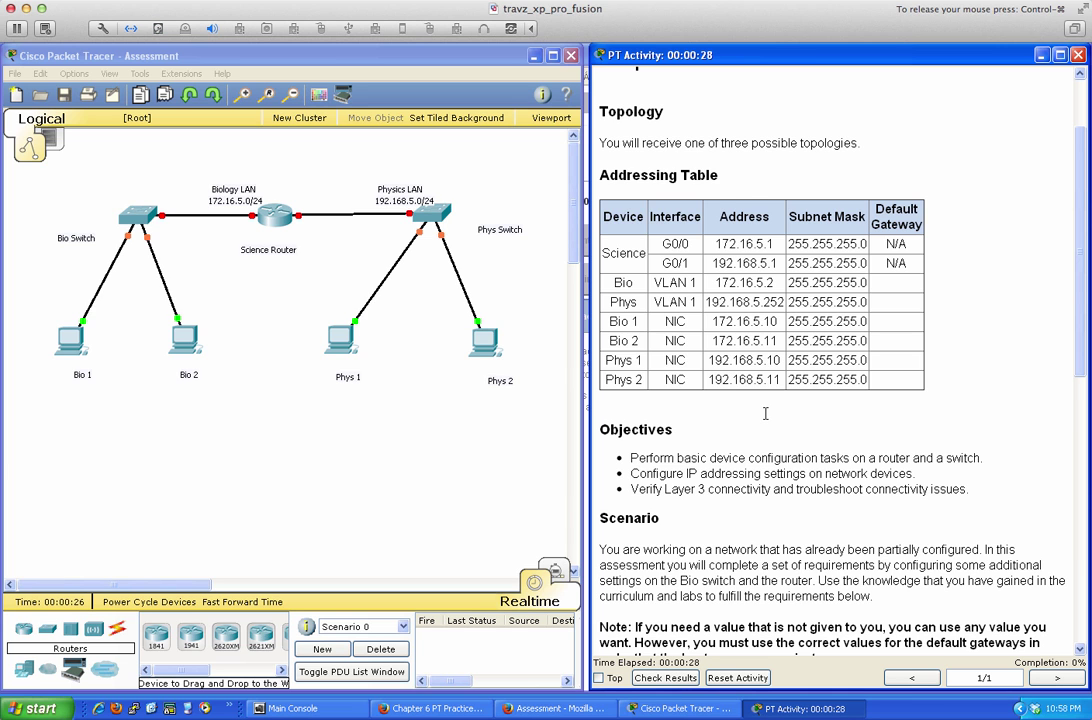
{"action": "scroll", "coordinate": [765, 413], "scroll_direction": "down", "scroll_amount": 7}
{"action": "scroll", "coordinate": [765, 413], "scroll_direction": "down", "scroll_amount": 1}
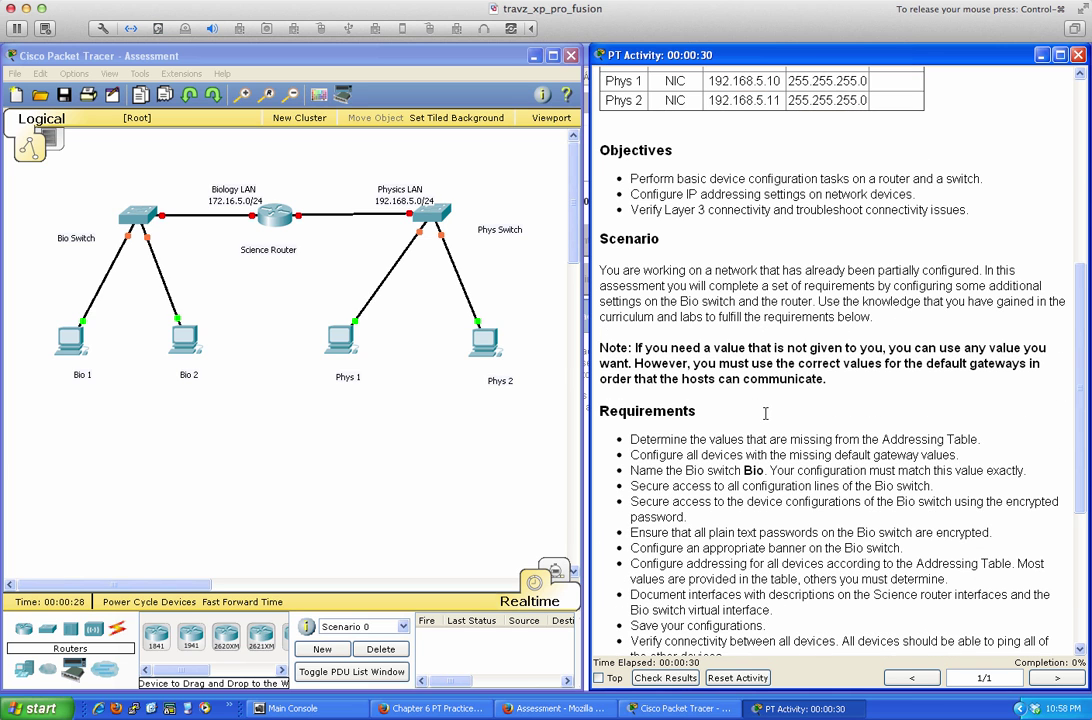
{"action": "scroll", "coordinate": [765, 413], "scroll_direction": "down", "scroll_amount": 1}
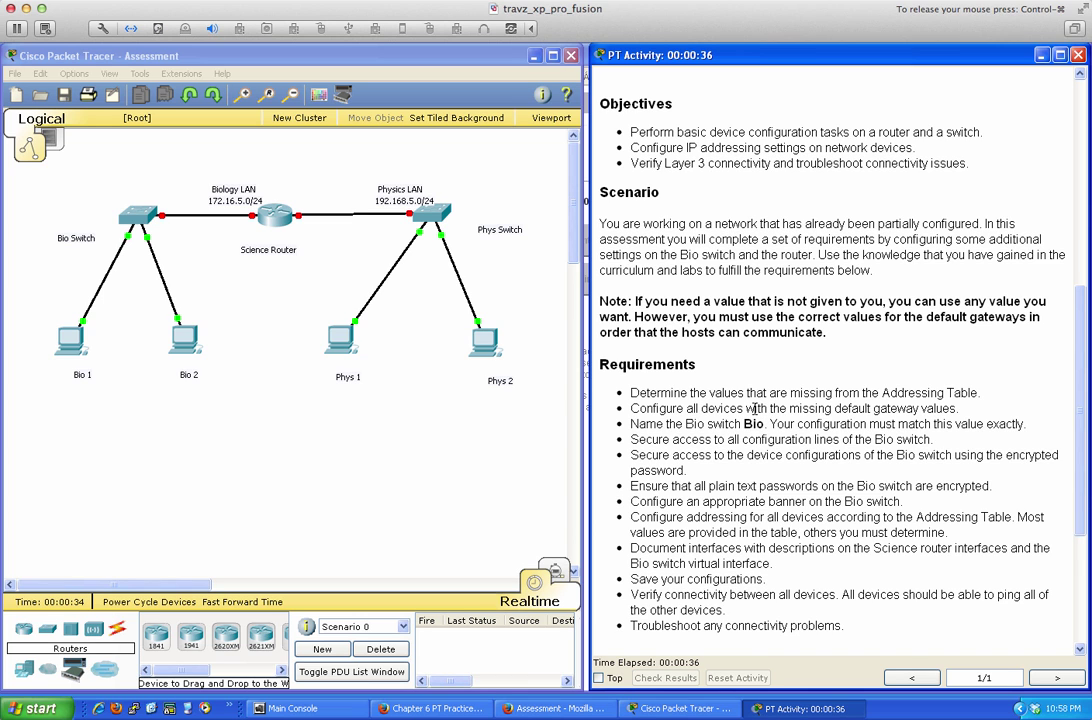
{"action": "scroll", "coordinate": [754, 409], "scroll_direction": "down", "scroll_amount": 1}
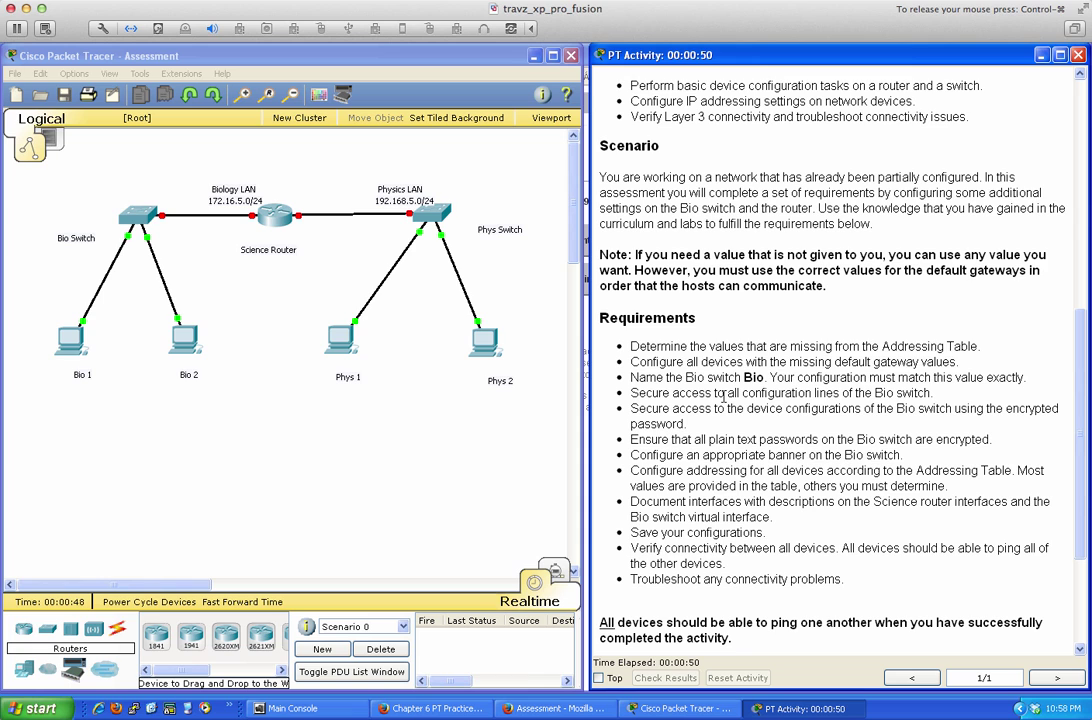
{"action": "scroll", "coordinate": [722, 396], "scroll_direction": "down", "scroll_amount": 1}
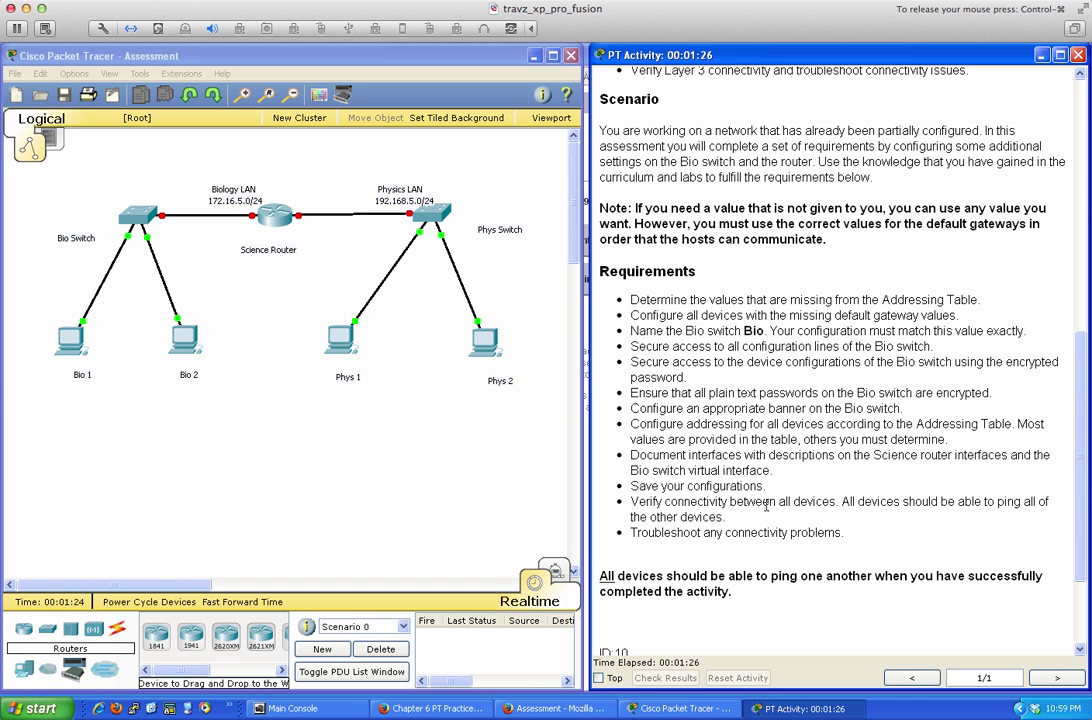
Scroll the instructions back to the Addressing Table listing Science router addresses 172.16.5.1 and 192.168.5.1
{"action": "scroll", "coordinate": [748, 516], "scroll_direction": "down", "scroll_amount": 3}
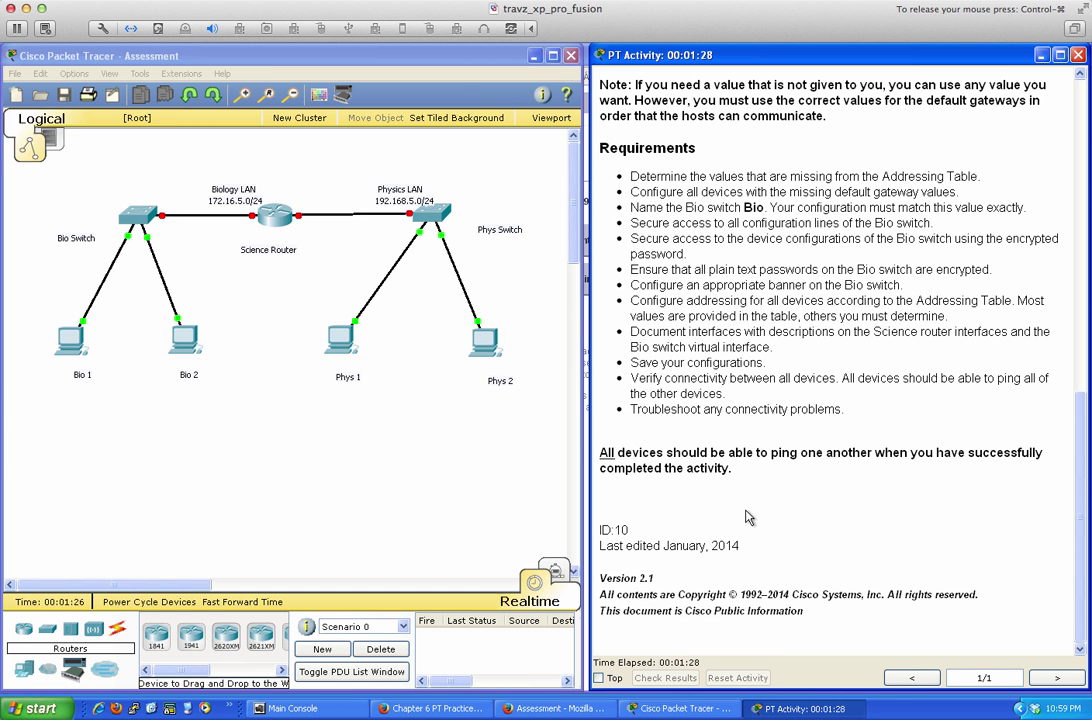
{"action": "scroll", "coordinate": [745, 516], "scroll_direction": "up", "scroll_amount": 7}
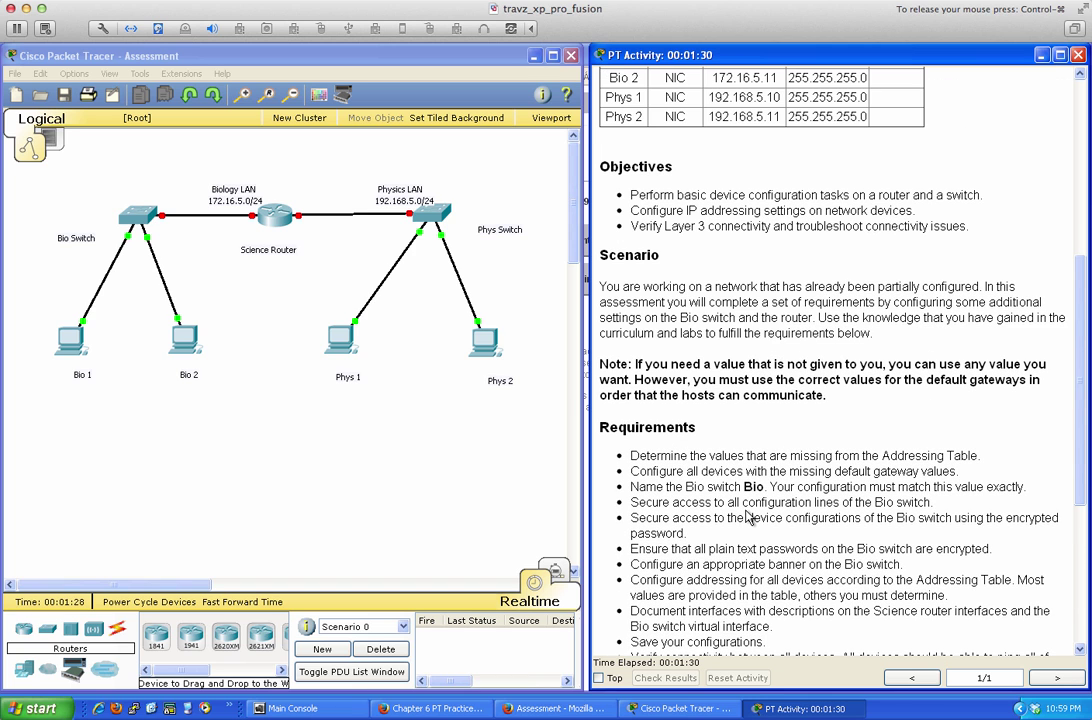
{"action": "scroll", "coordinate": [747, 510], "scroll_direction": "down", "scroll_amount": 1}
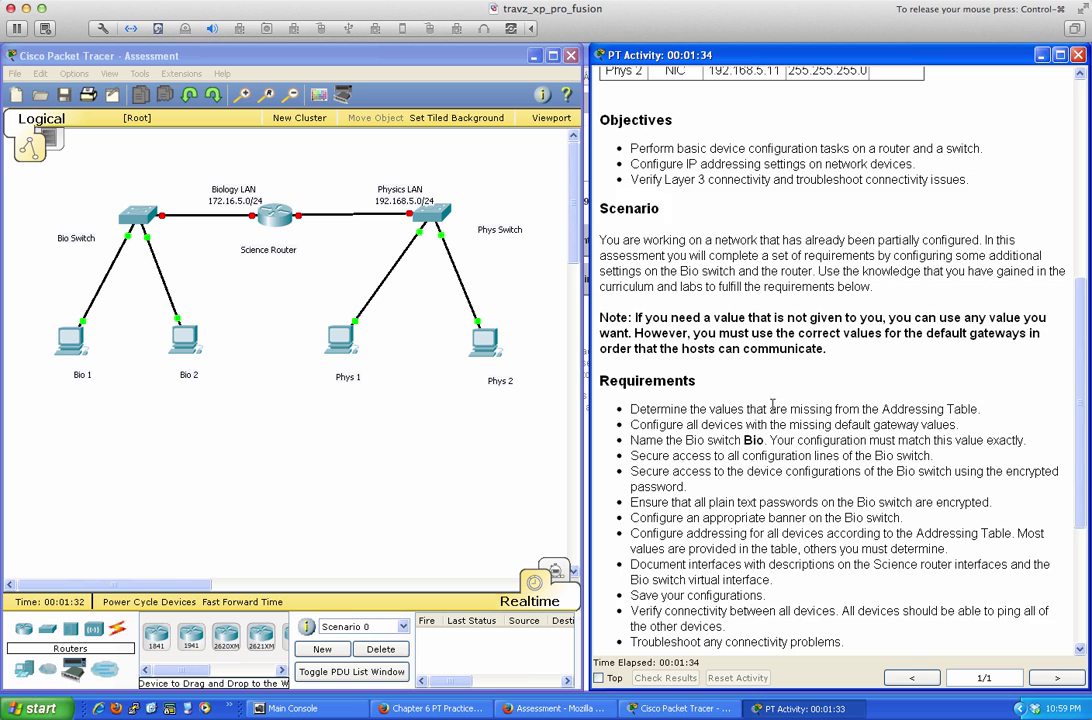
{"action": "scroll", "coordinate": [773, 407], "scroll_direction": "up", "scroll_amount": 3}
{"action": "scroll", "coordinate": [773, 407], "scroll_direction": "up", "scroll_amount": 2}
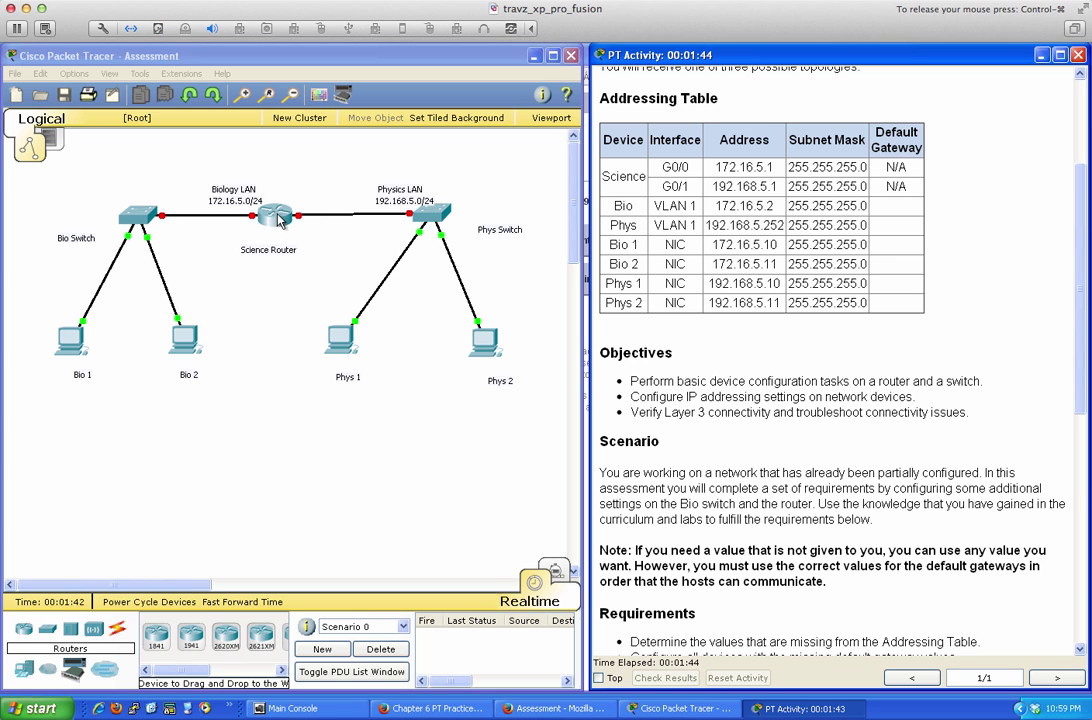
{"action": "scroll", "coordinate": [828, 333], "scroll_direction": "down", "scroll_amount": 3}
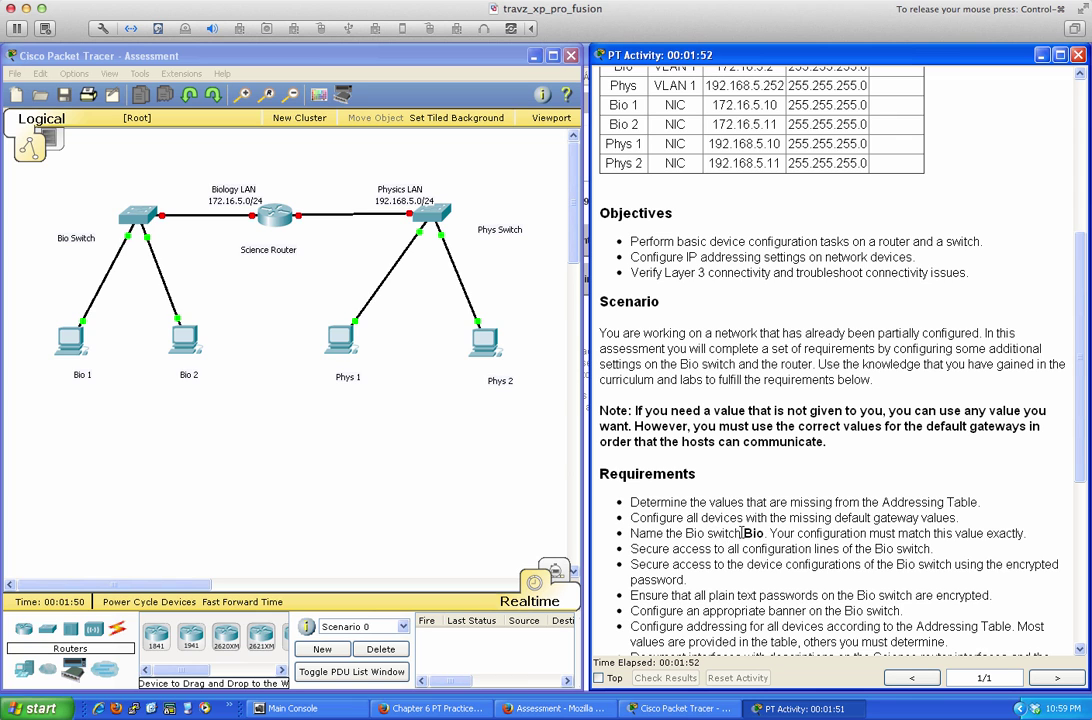
{"action": "scroll", "coordinate": [705, 360], "scroll_direction": "up", "scroll_amount": 3}
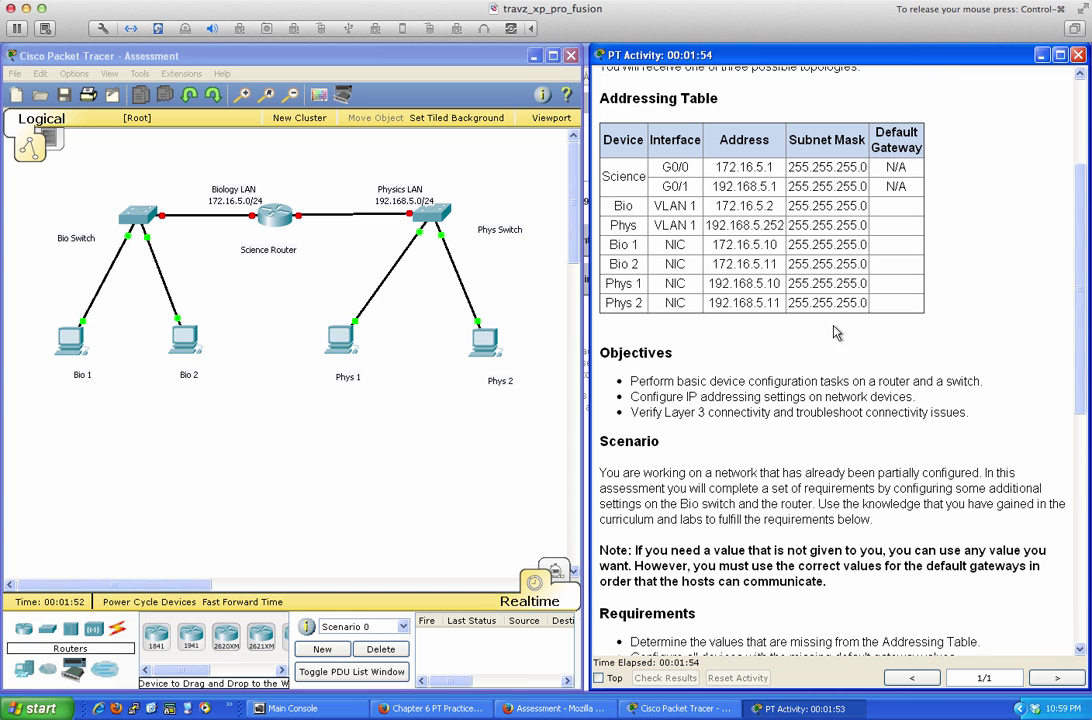
Open the Science router's CLI and enter privileged mode with enable
{"action": "left_click", "coordinate": [272, 222]}
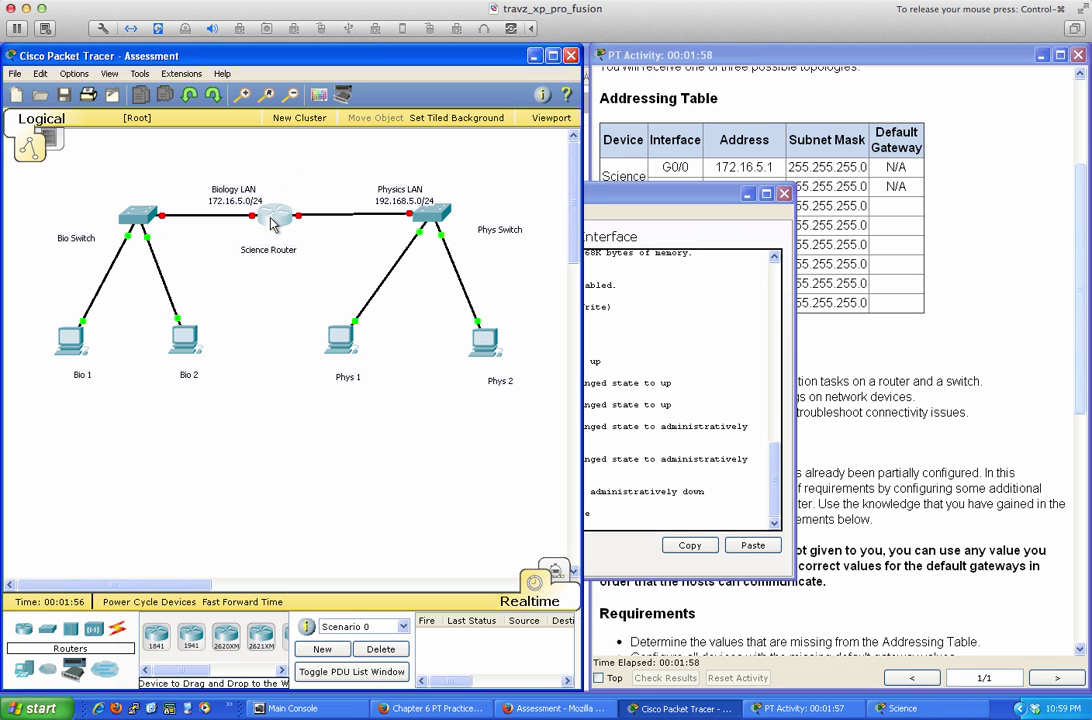
{"action": "left_click", "coordinate": [643, 197]}
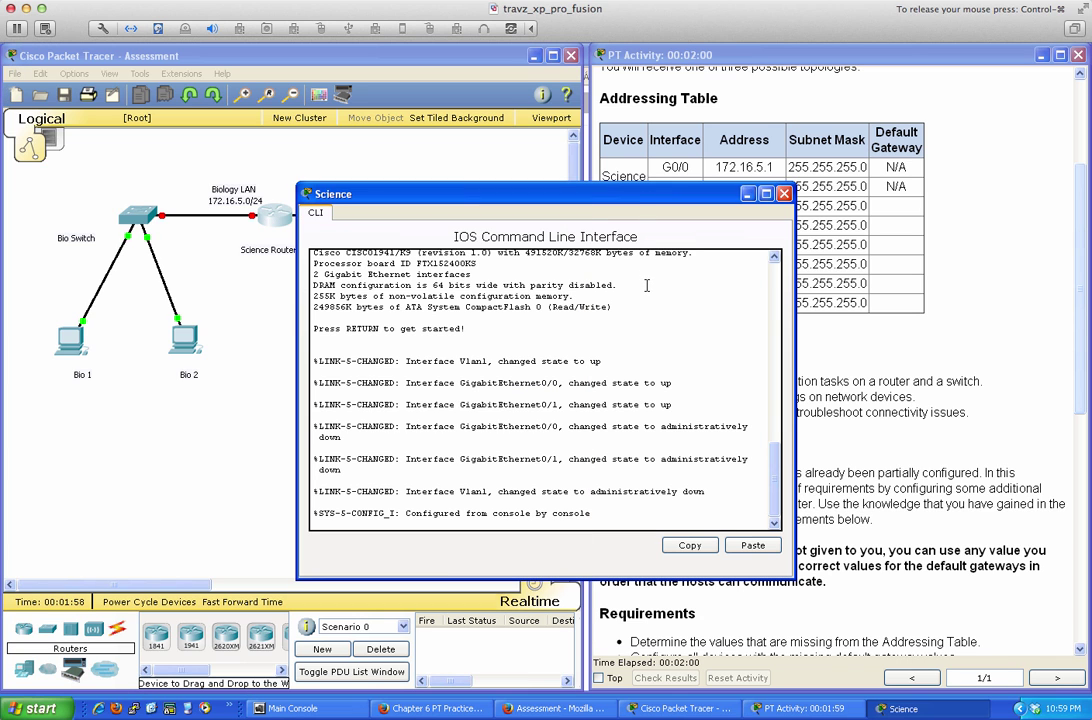
{"action": "key", "text": "Return"}
{"action": "key", "text": "Return"}
{"action": "key", "text": "Return"}
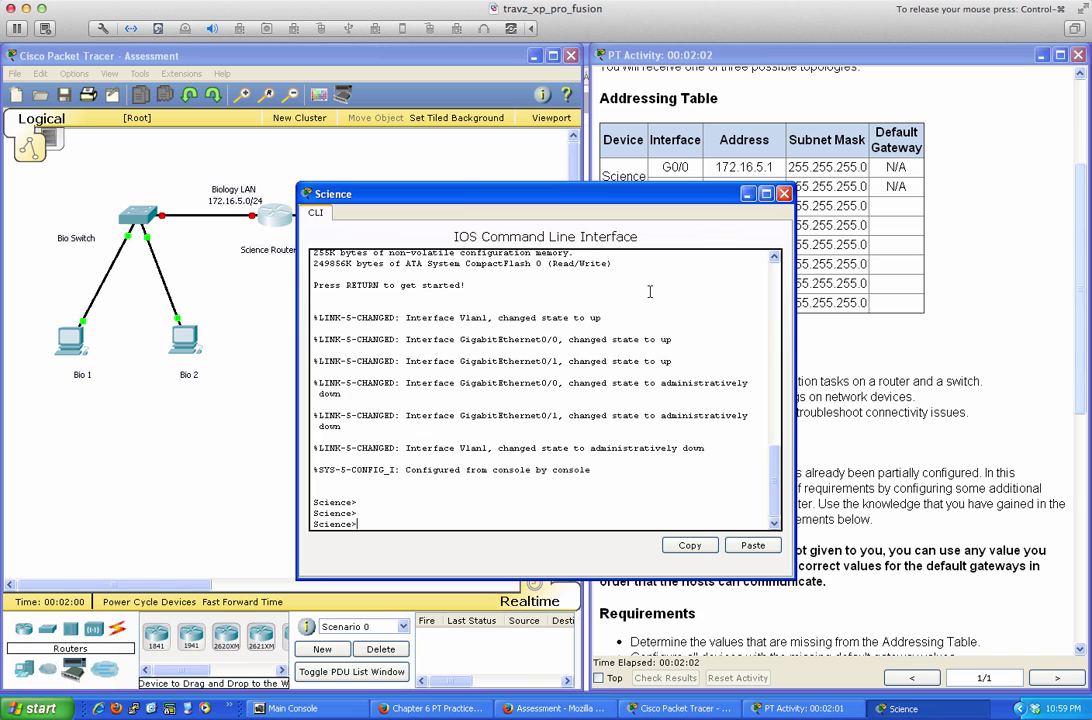
{"action": "type", "text": "en"}
{"action": "key", "text": "Return"}
List the Science router's full running configuration with sh run, paging to the end
{"action": "key", "text": "Return"}
{"action": "key", "text": "Return"}
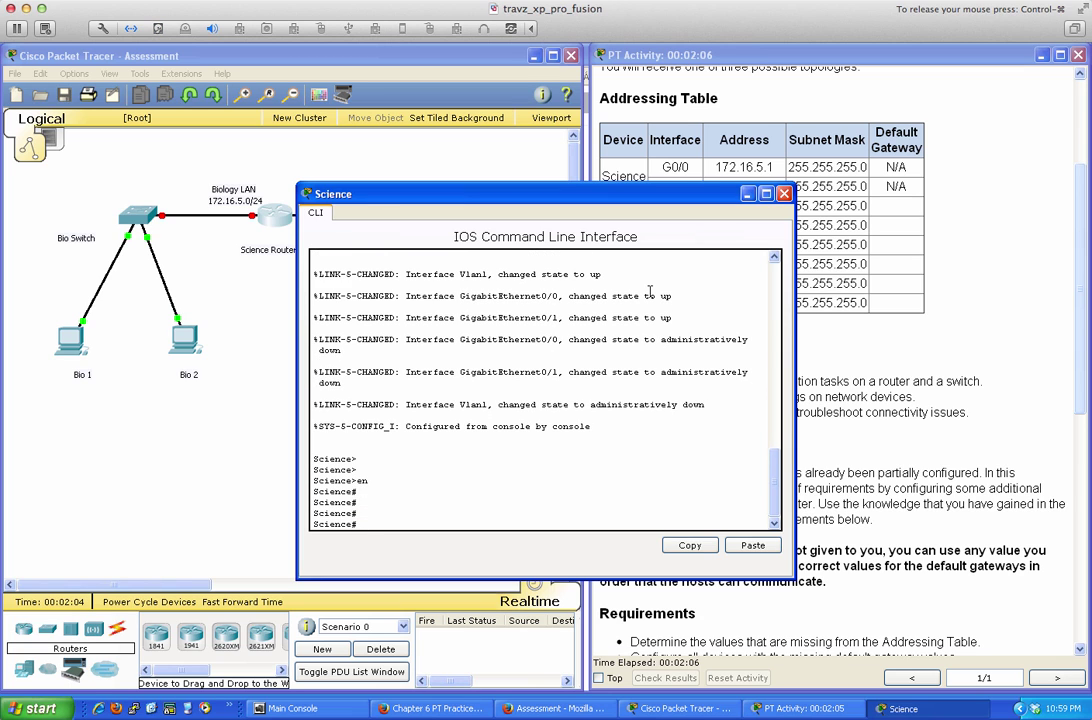
{"action": "type", "text": "sh run"}
{"action": "key", "text": "Return"}
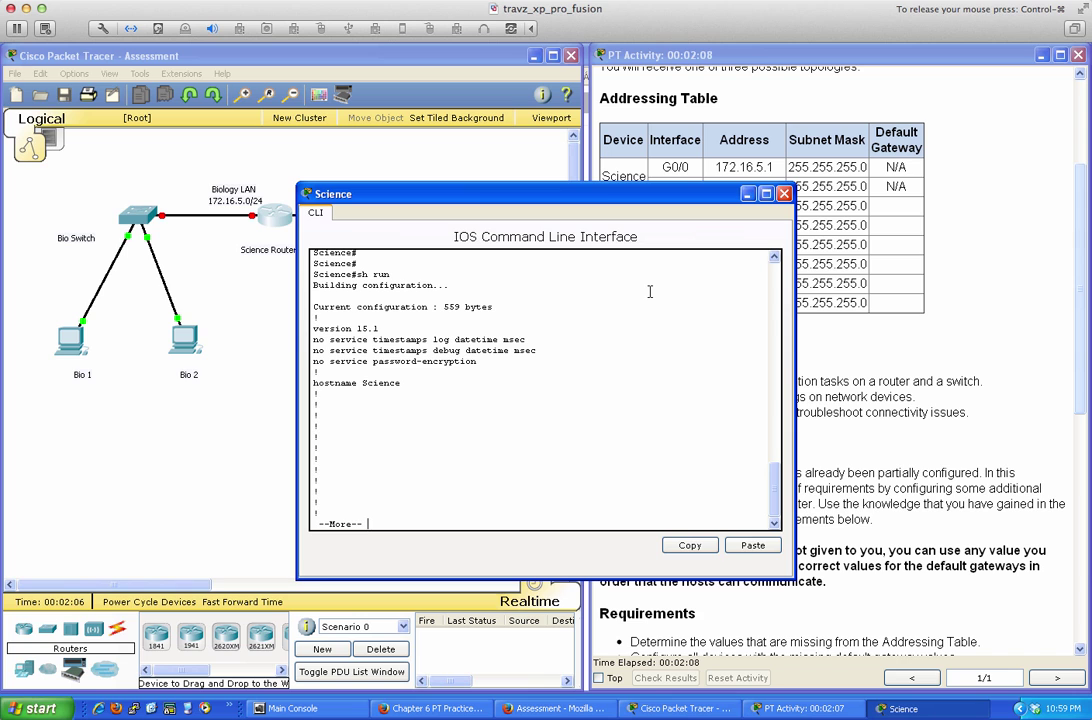
{"action": "key", "text": "Return"}
{"action": "key", "text": "Return"}
{"action": "key", "text": "Return"}
{"action": "key", "text": "Return"}
{"action": "key", "text": "Return"}
{"action": "key", "text": "Return"}
{"action": "key", "text": "Return"}
{"action": "key", "text": "Return"}
{"action": "key", "text": "Return"}
{"action": "key", "text": "Return"}
{"action": "key", "text": "Return"}
{"action": "key", "text": "Return"}
{"action": "key", "text": "Return"}
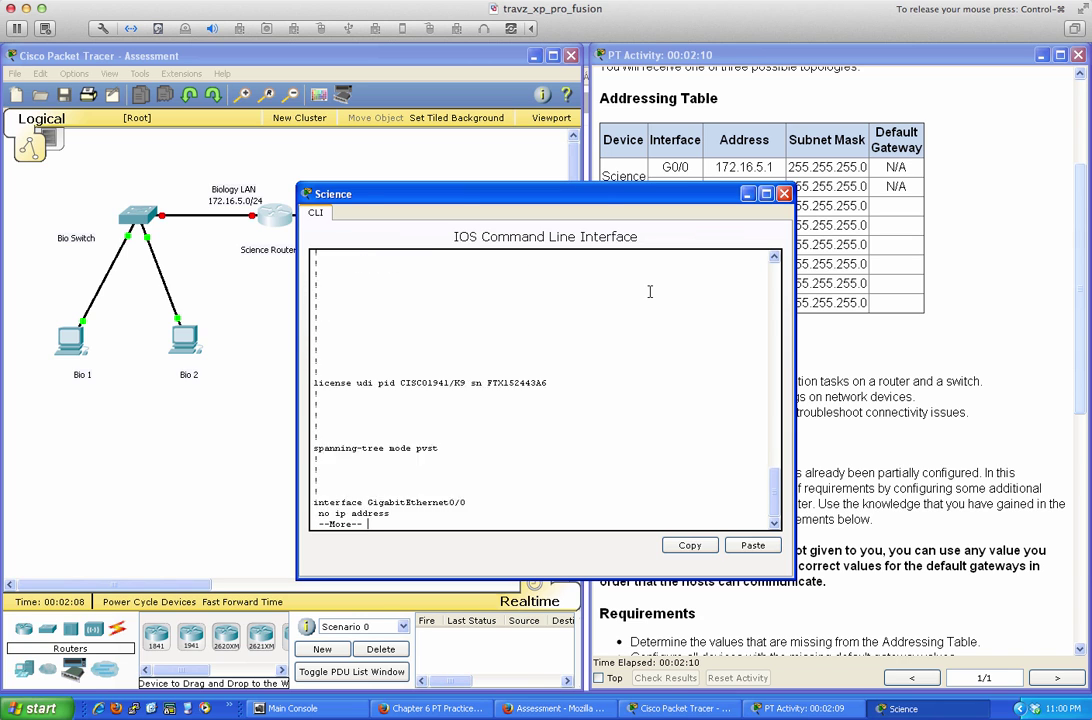
{"action": "key", "text": "Return"}
{"action": "key", "text": "Return"}
{"action": "key", "text": "Return"}
{"action": "key", "text": "Return"}
{"action": "key", "text": "Return"}
{"action": "key", "text": "Return"}
{"action": "key", "text": "Return"}
{"action": "key", "text": "Return"}
{"action": "key", "text": "Return"}
{"action": "key", "text": "Return"}
{"action": "key", "text": "Return"}
{"action": "key", "text": "Return"}
{"action": "key", "text": "Return"}
{"action": "key", "text": "Return"}
{"action": "key", "text": "Return"}
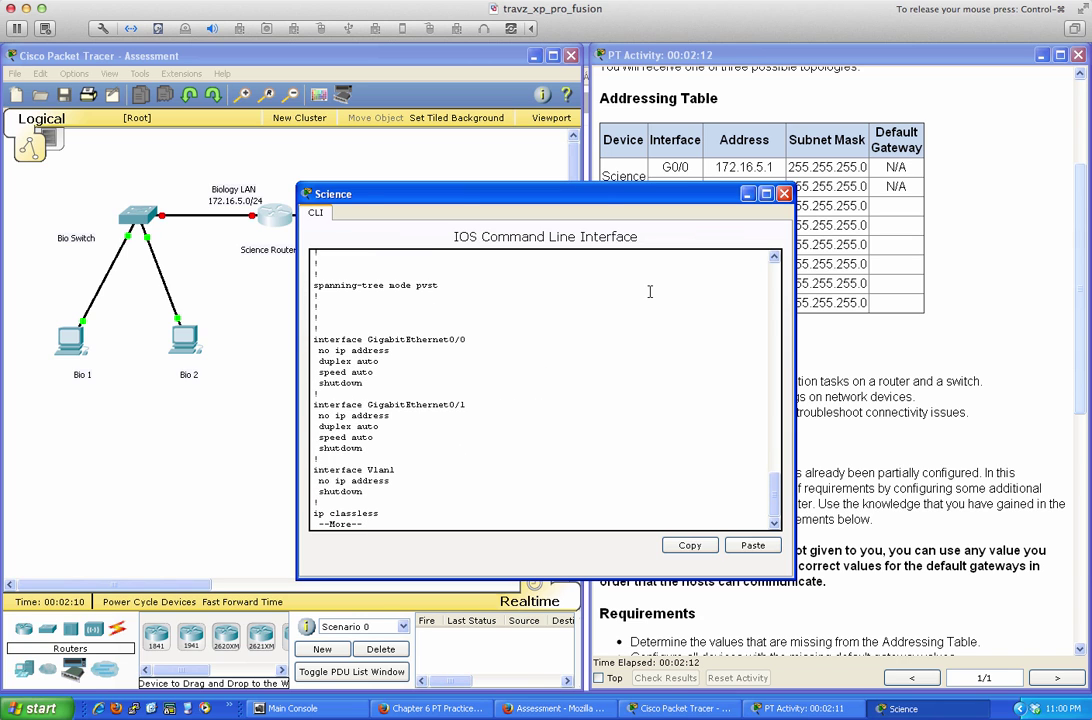
{"action": "key", "text": "Return"}
{"action": "key", "text": "Return"}
{"action": "key", "text": "Return"}
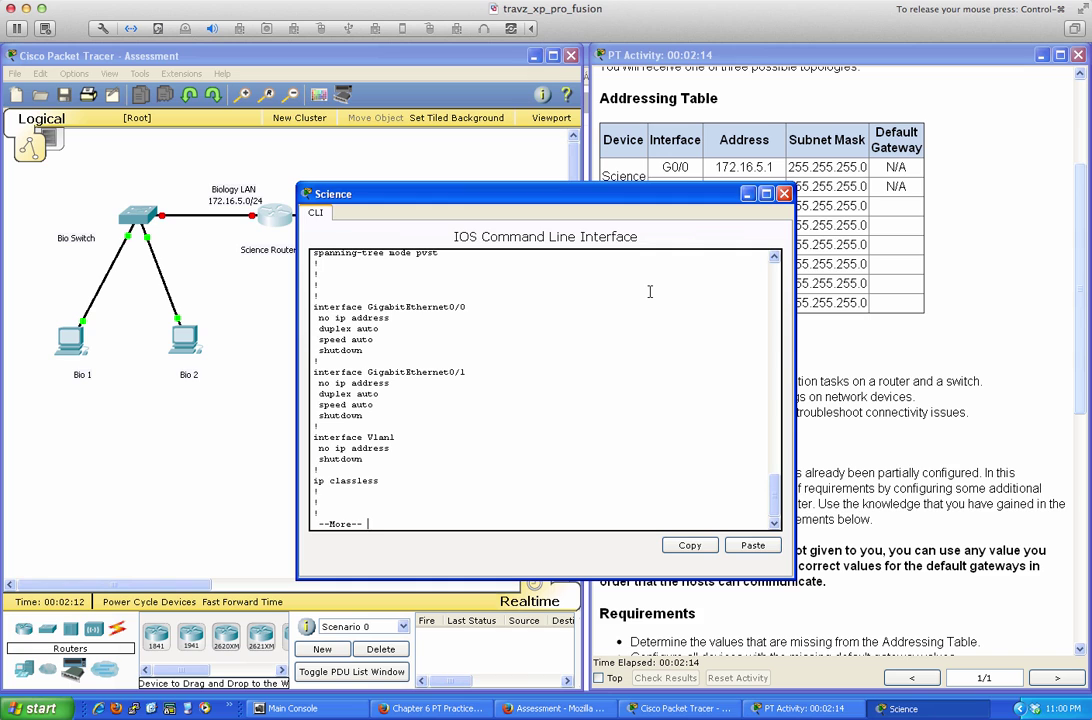
{"action": "key", "text": "Return"}
{"action": "key", "text": "Return"}
{"action": "key", "text": "Return"}
{"action": "key", "text": "Return"}
{"action": "key", "text": "Return"}
{"action": "key", "text": "Return"}
{"action": "key", "text": "Return"}
{"action": "key", "text": "Return"}
{"action": "key", "text": "Return"}
{"action": "key", "text": "Return"}
{"action": "key", "text": "Return"}
{"action": "key", "text": "Return"}
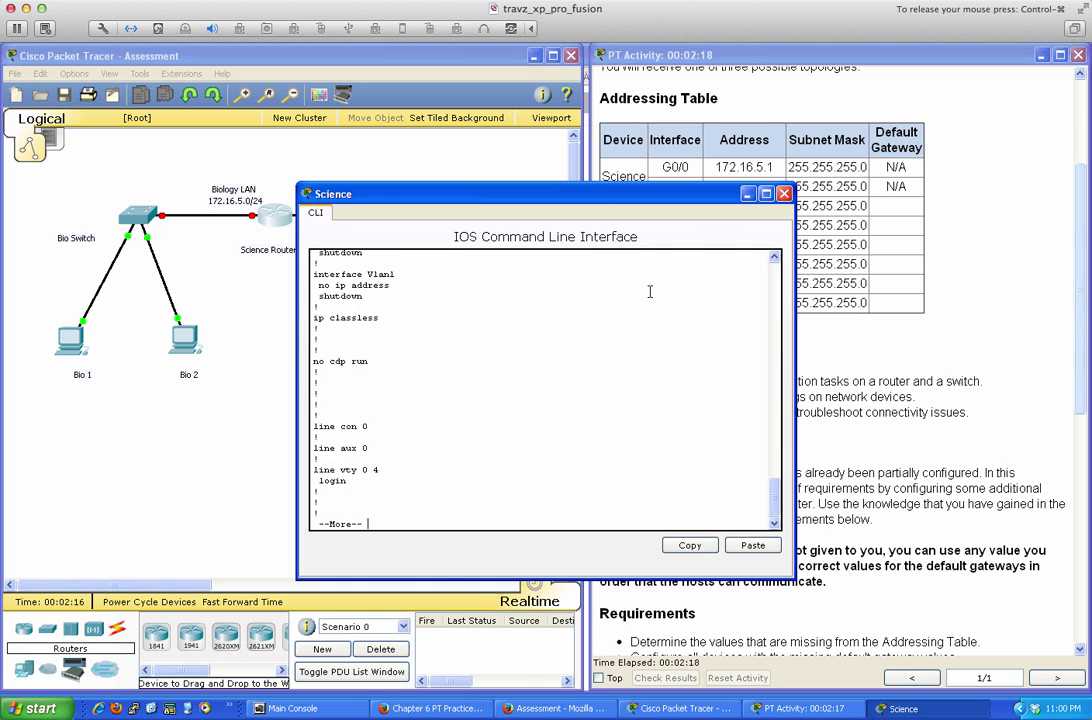
{"action": "key", "text": "Return"}
{"action": "key", "text": "Return"}
{"action": "key", "text": "Return"}
{"action": "key", "text": "Return"}
{"action": "key", "text": "Return"}
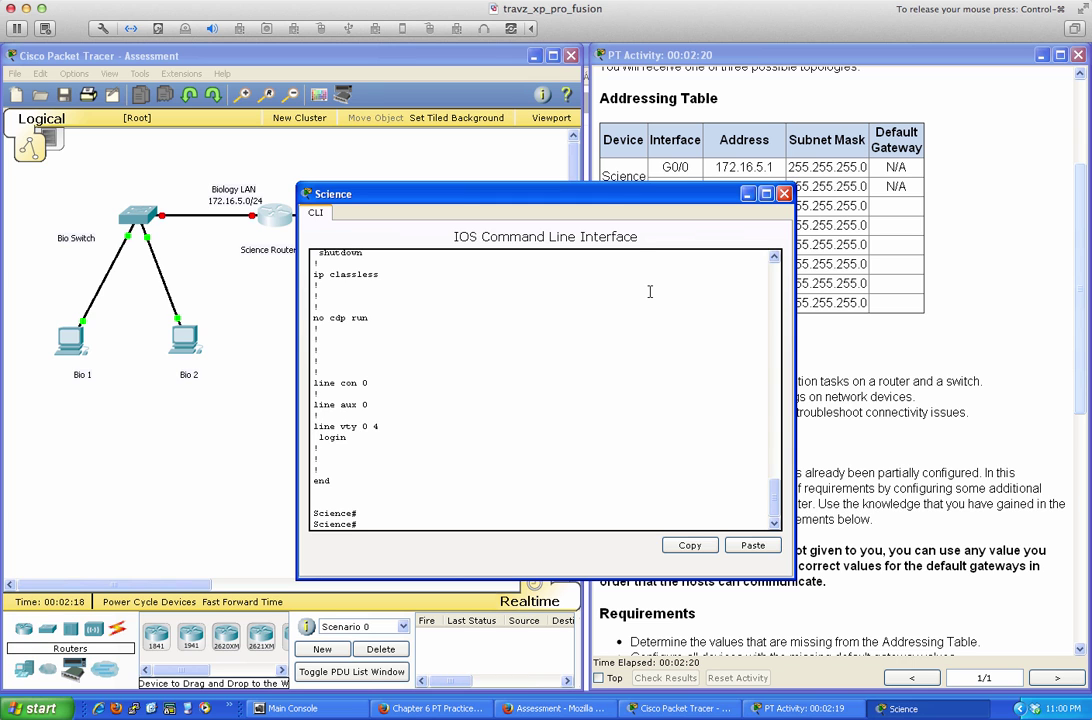
{"action": "left_click_drag", "start_coordinate": [617, 193], "coordinate": [408, 282]}
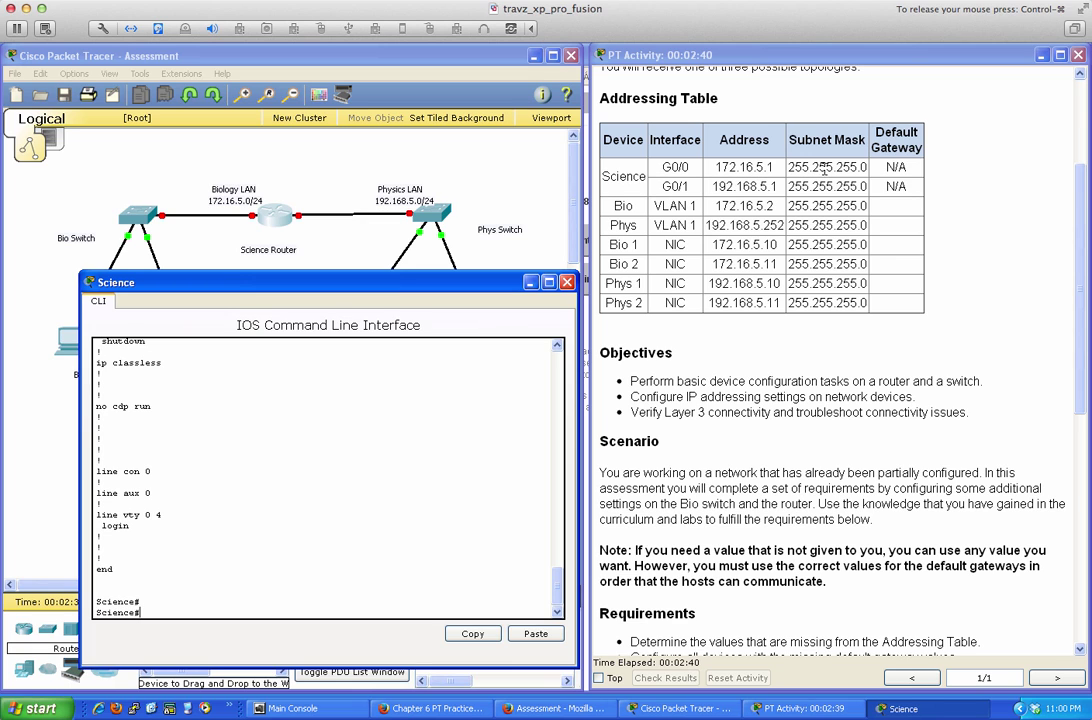
Enter global configuration and bring up interface GigabitEthernet 0/0 with no shut
{"action": "left_click", "coordinate": [465, 363]}
{"action": "type", "text": "conf t"}
{"action": "key", "text": "Return"}
{"action": "type", "text": "int"}
{"action": "key", "text": "Tab"}
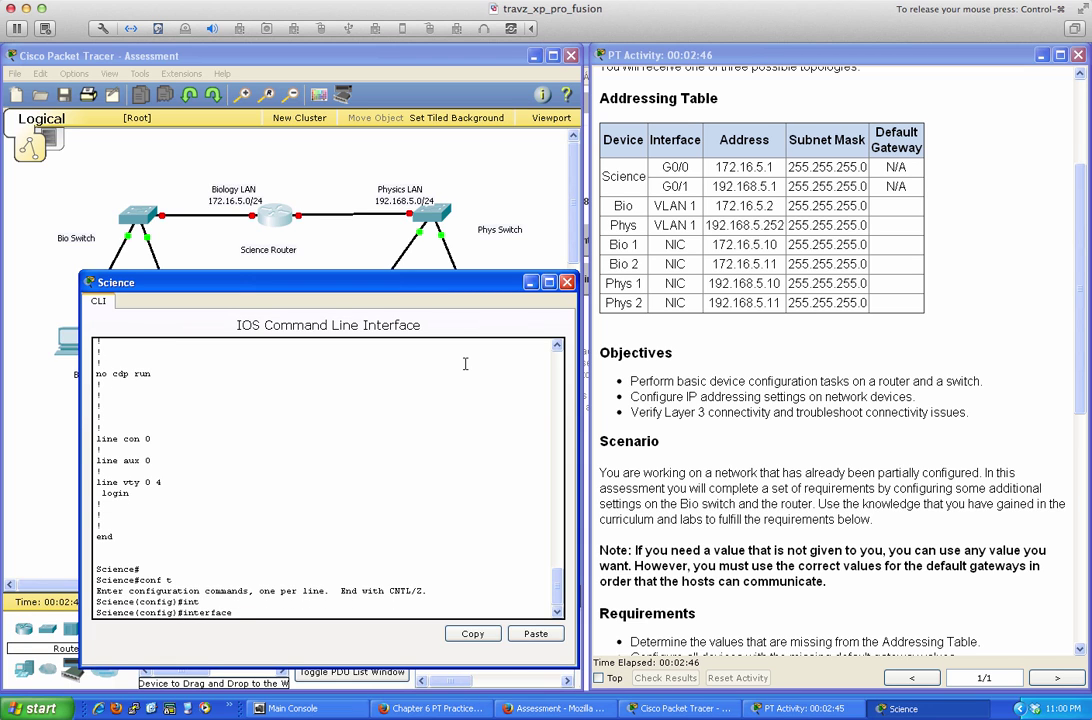
{"action": "type", "text": "gi"}
{"action": "key", "text": "Tab"}
{"action": "type", "text": "0"}
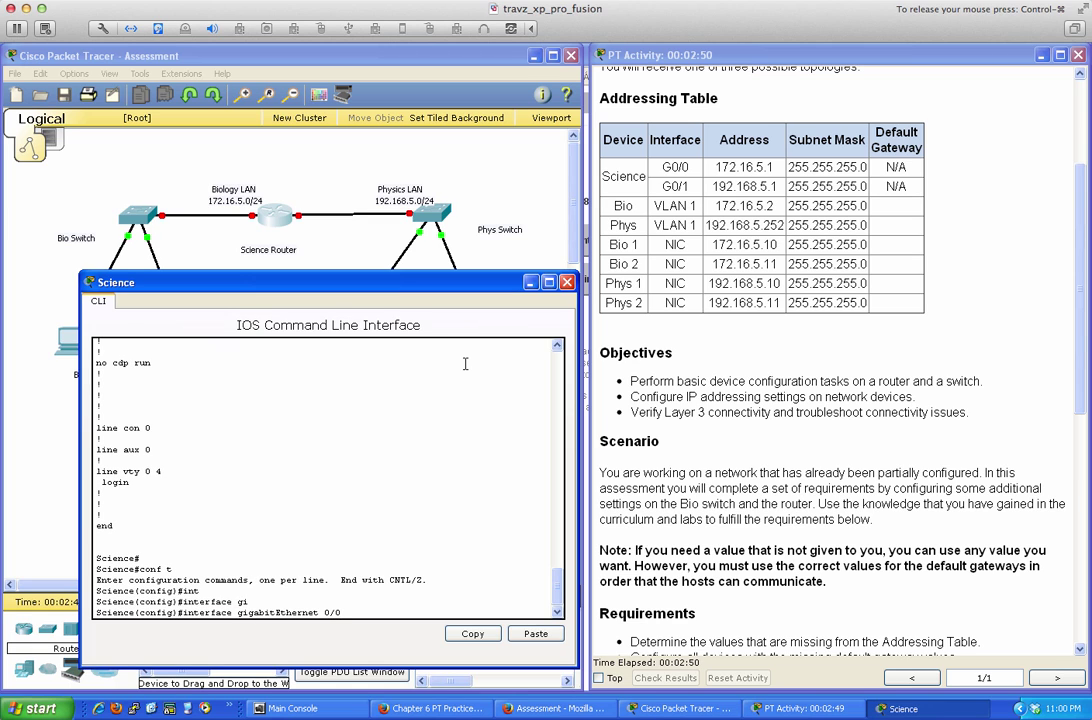
{"action": "key", "text": "Return"}
{"action": "type", "text": "no shut"}
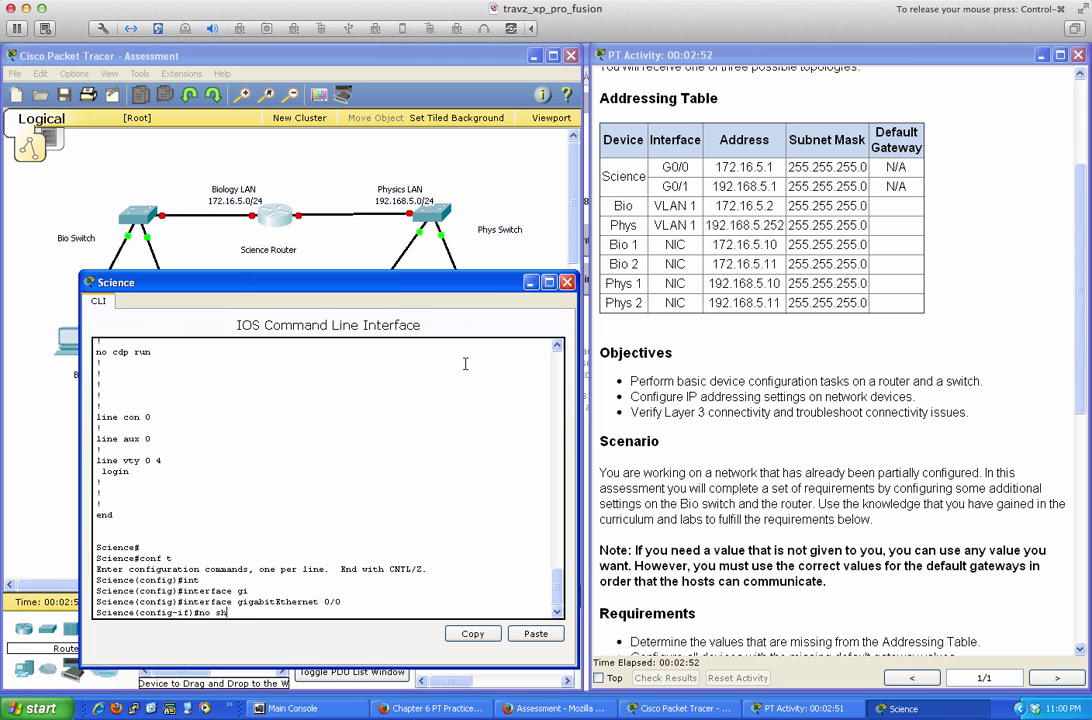
{"action": "key", "text": "Return"}
{"action": "key", "text": "Return"}
{"action": "key", "text": "Return"}
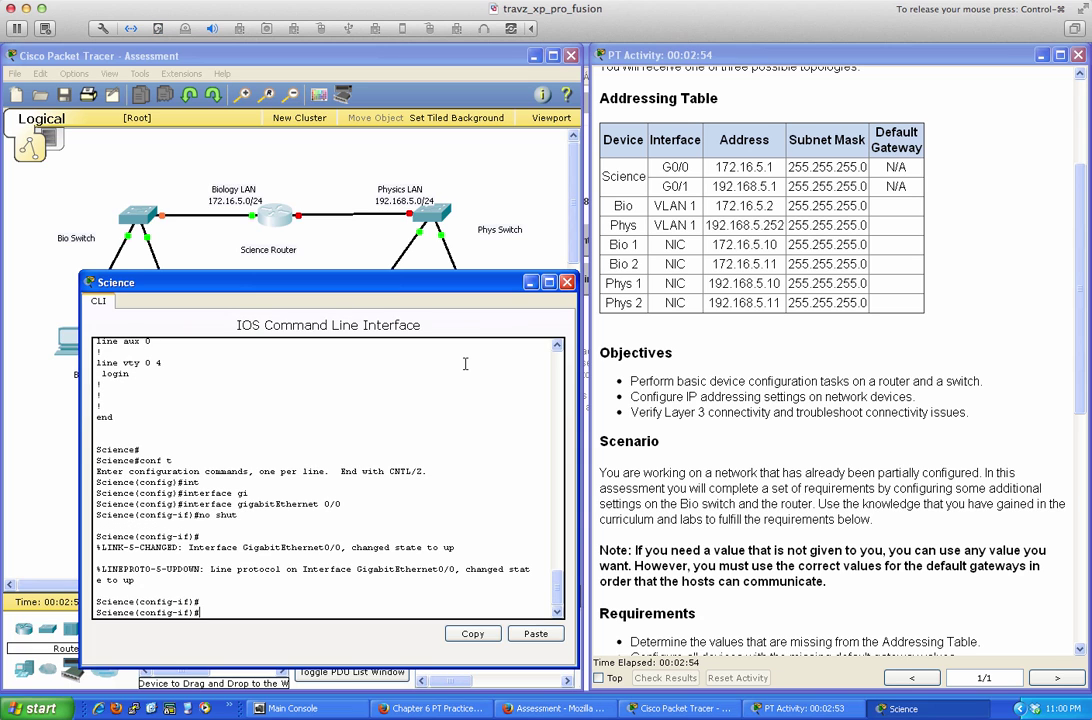
Address G0/0 as 172.16.5.1 255.255.255.0 with description 'Default Gateway Interface', then exit
{"action": "type", "text": "ip add"}
{"action": "key", "text": "Tab"}
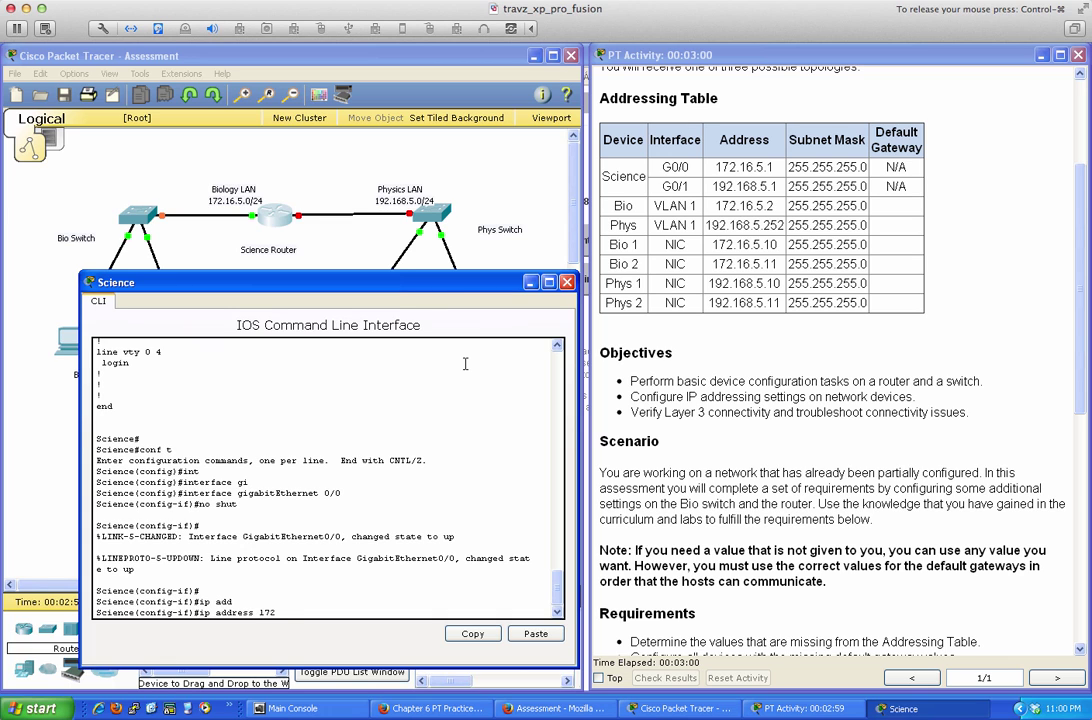
{"action": "type", "text": "172.16.5.1 255.255.255.0"}
{"action": "key", "text": "Return"}
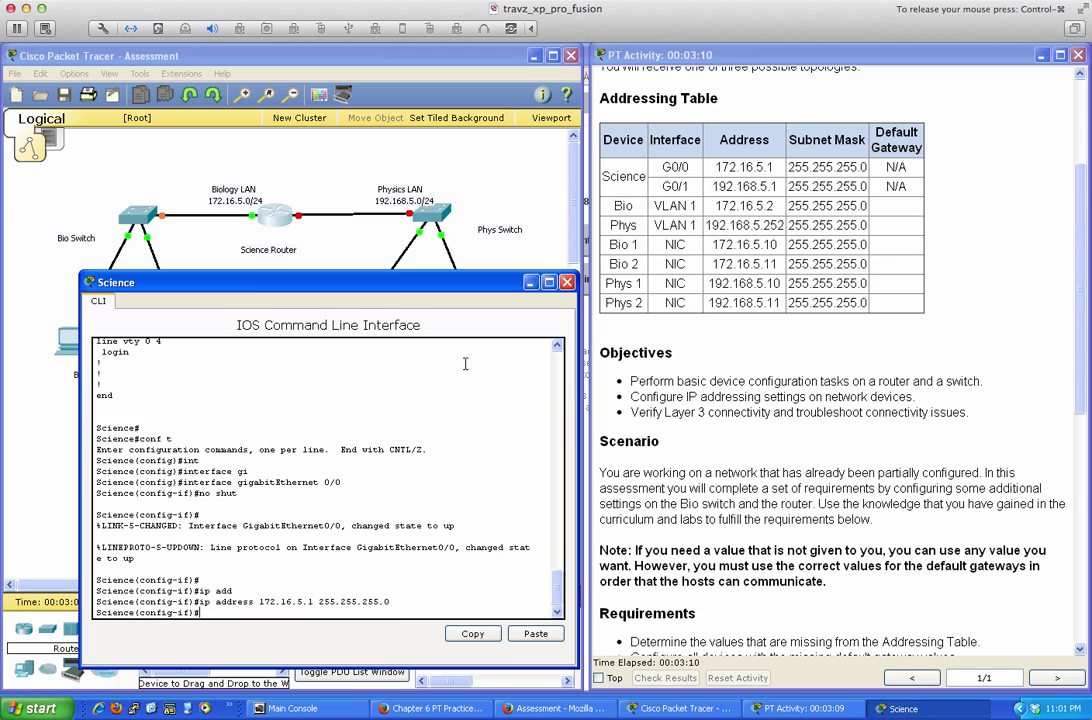
{"action": "type", "text": "des"}
{"action": "key", "text": "Tab"}
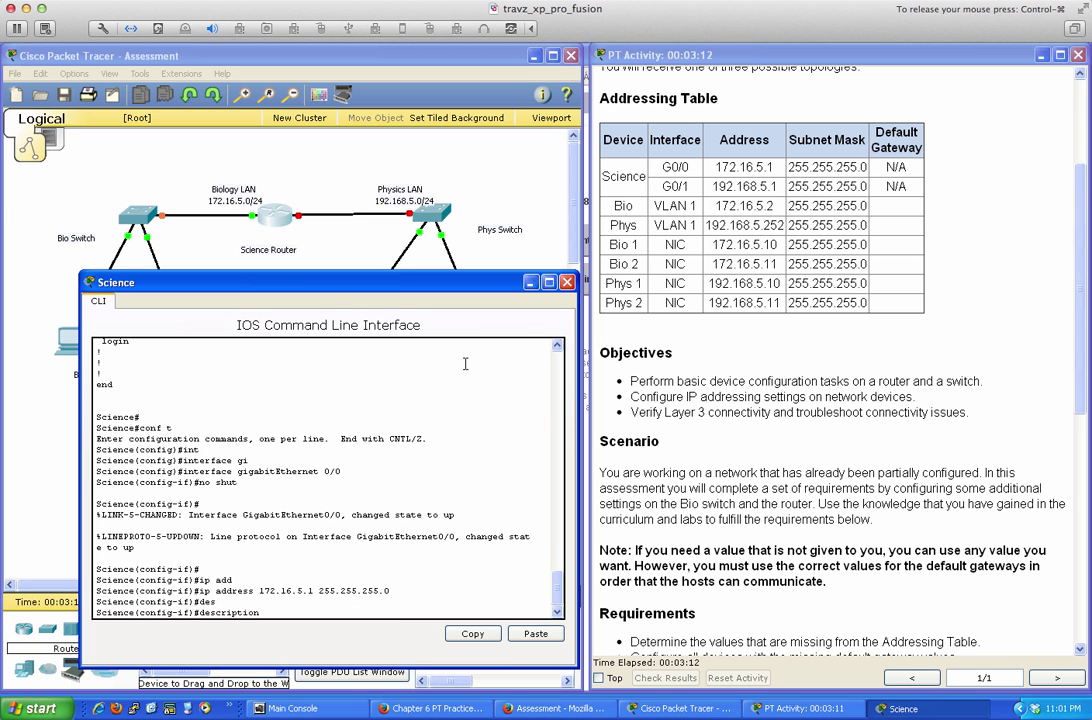
{"action": "type", "text": "Default Gateway Interface"}
{"action": "key", "text": "Return"}
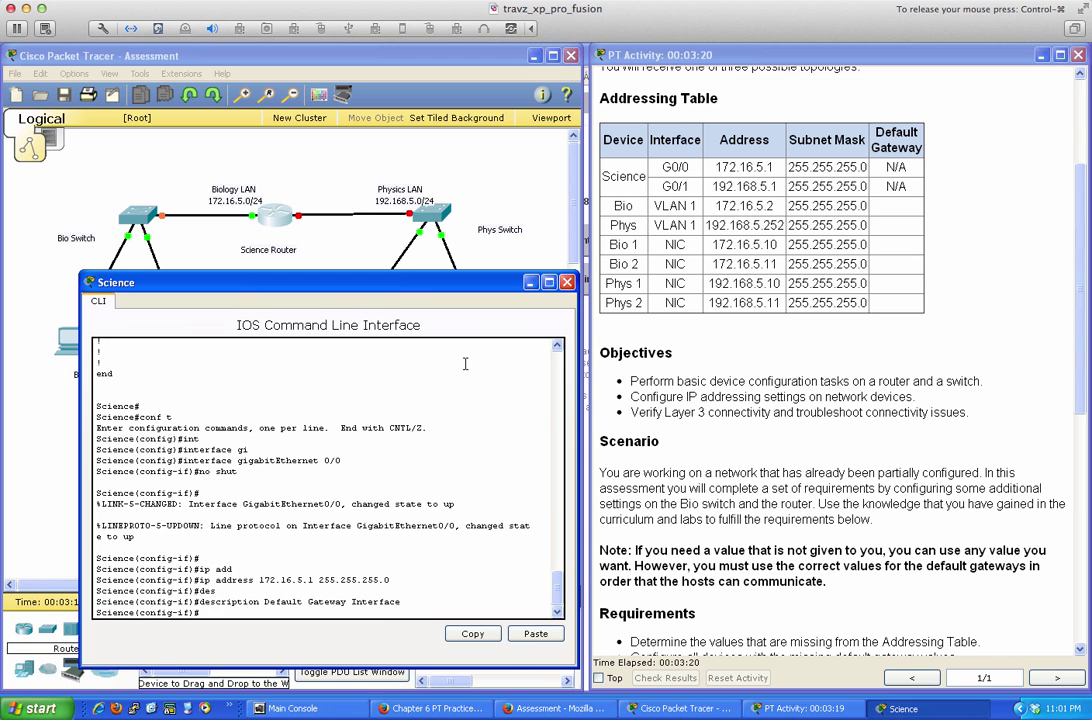
{"action": "key", "text": "Return"}
{"action": "key", "text": "Return"}
{"action": "type", "text": "exit"}
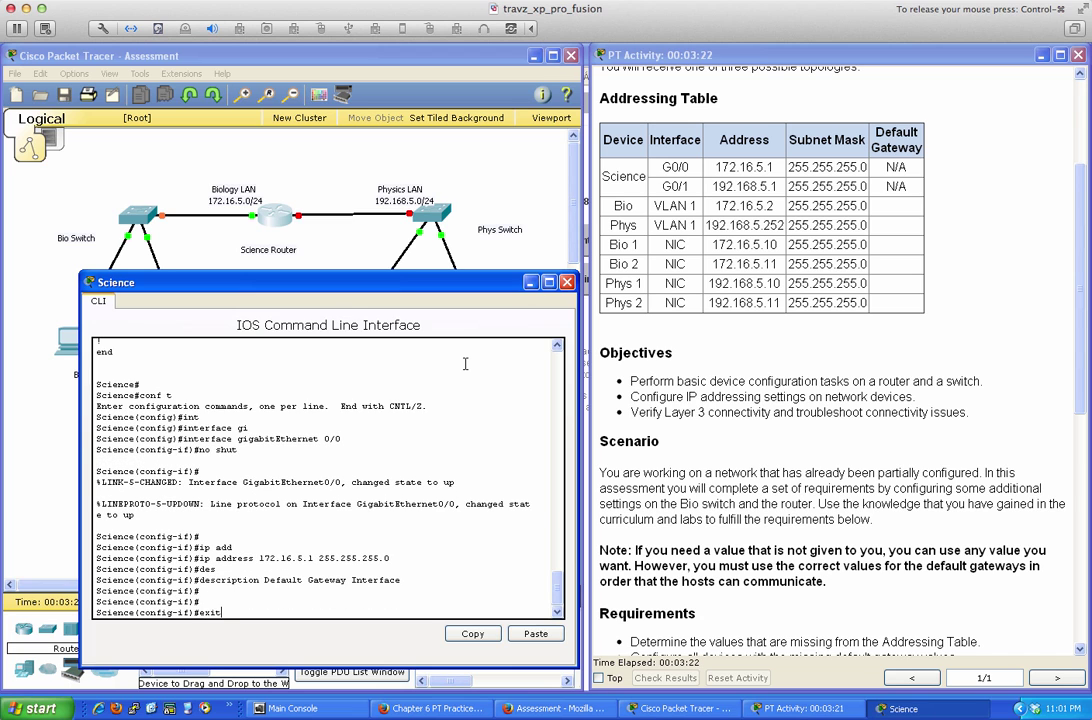
{"action": "key", "text": "Return"}
Bring up GigabitEthernet 0/1 with address 192.168.5.1 255.255.255.0
{"action": "type", "text": "int "}
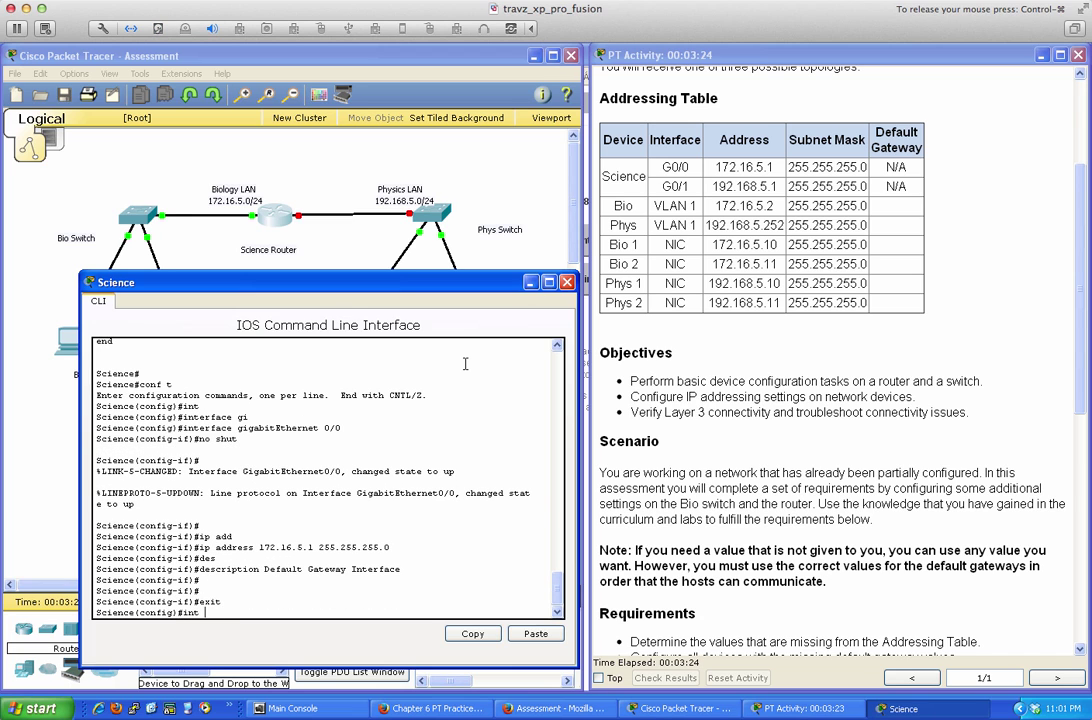
{"action": "type", "text": "gi"}
{"action": "key", "text": "Tab"}
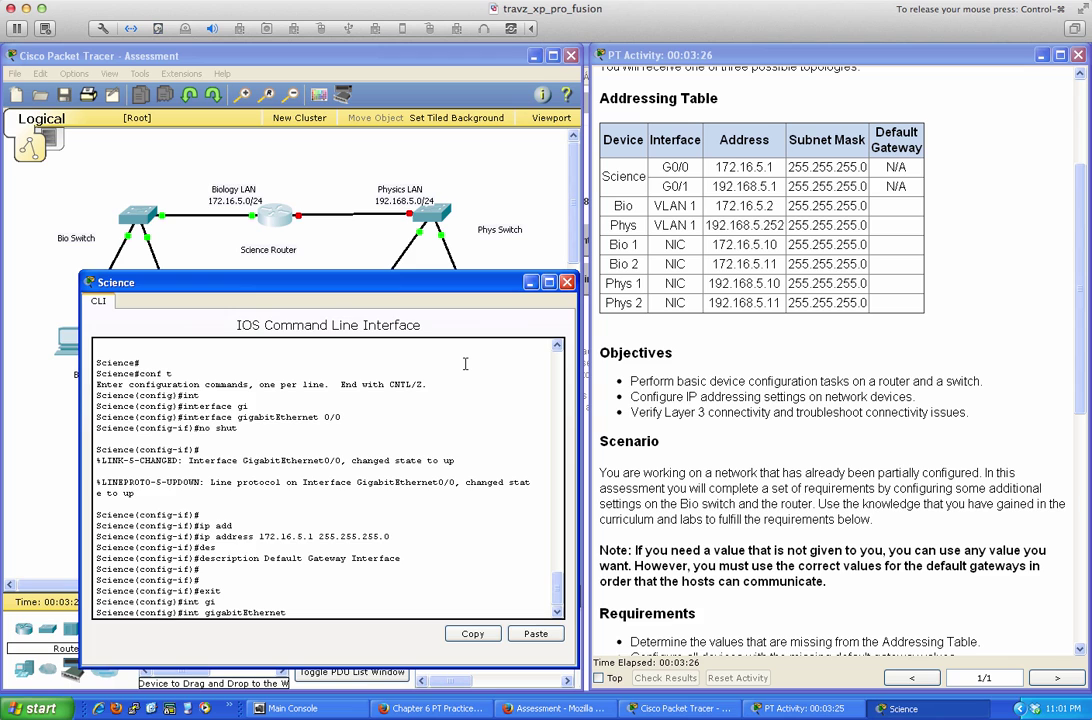
{"action": "type", "text": "0/1"}
{"action": "key", "text": "Return"}
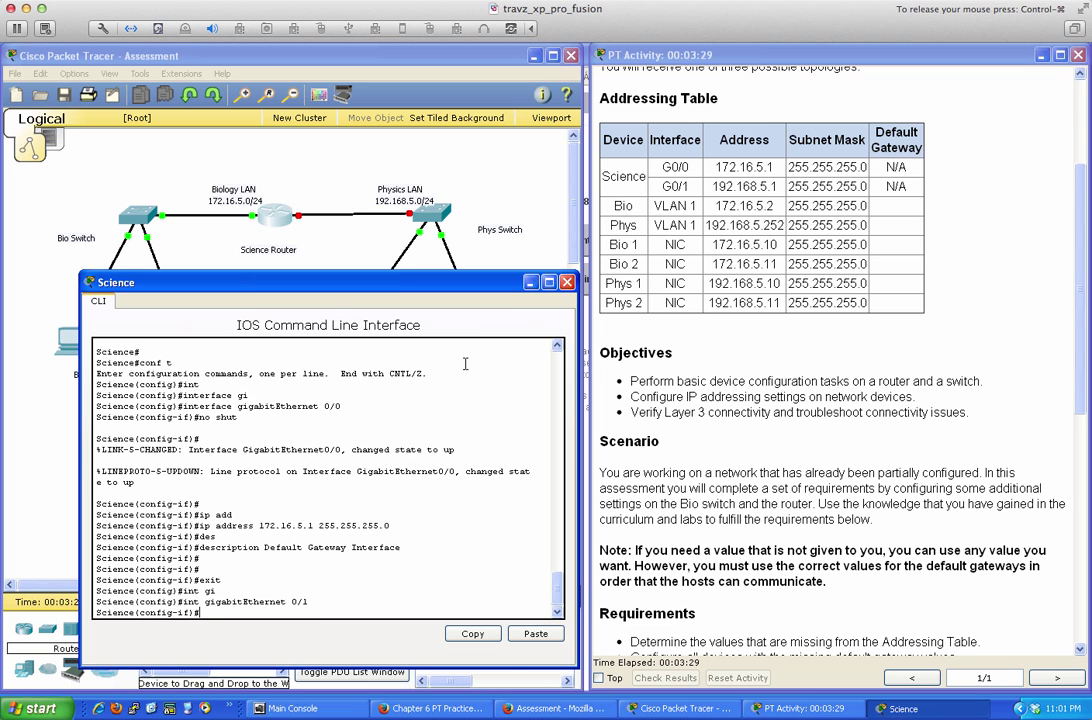
{"action": "type", "text": "no shut"}
{"action": "key", "text": "Return"}
{"action": "key", "text": "Return"}
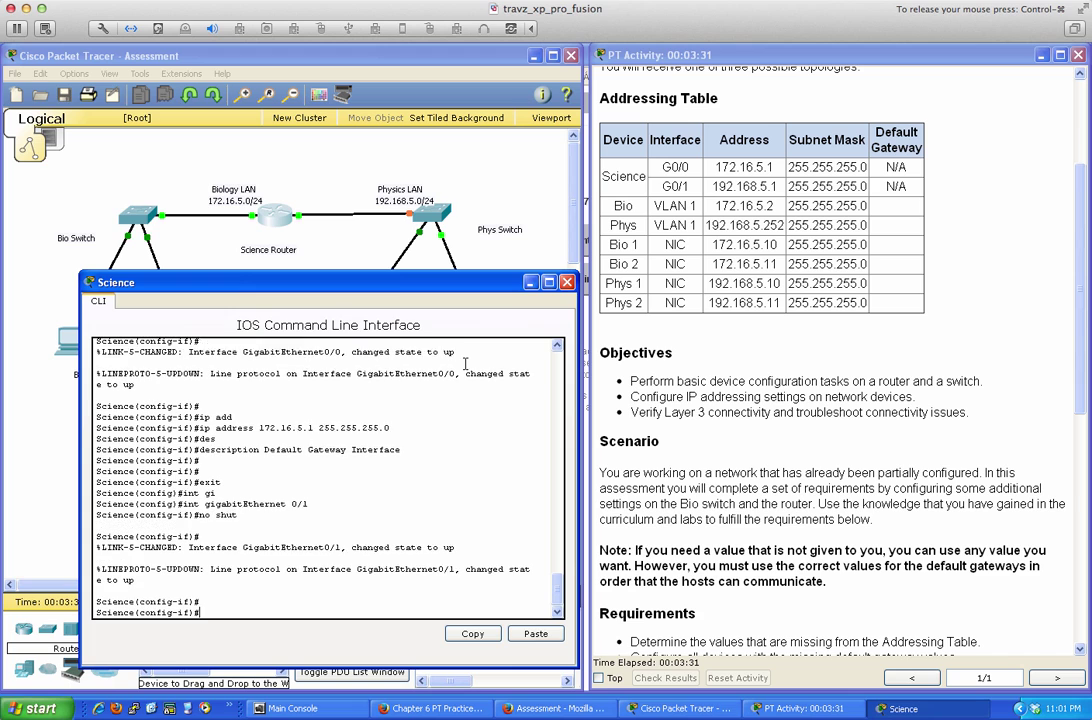
{"action": "type", "text": "ip add"}
{"action": "key", "text": "Tab"}
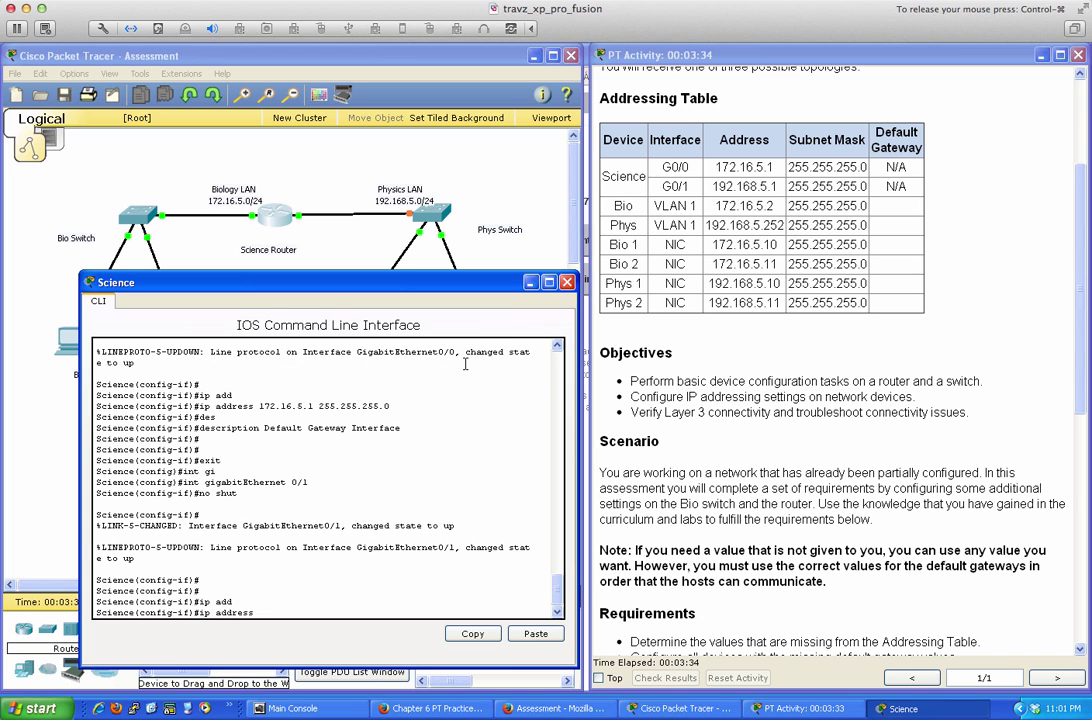
{"action": "type", "text": "192.168.5.1 255.255.255."}
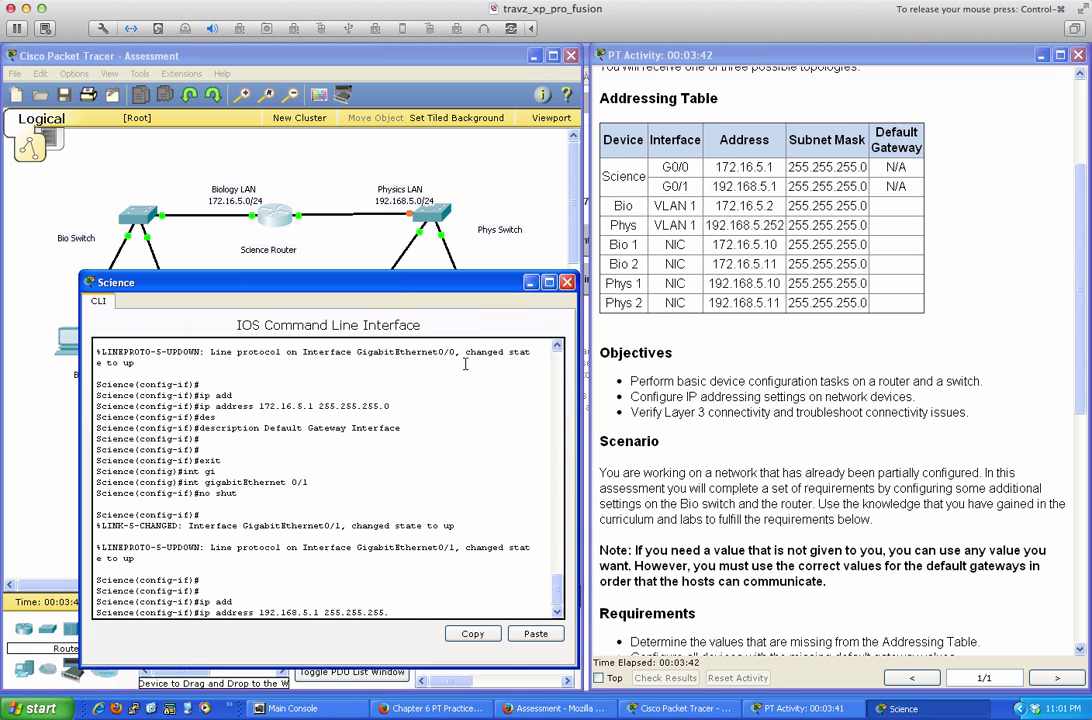
{"action": "type", "text": "0"}
{"action": "key", "text": "Return"}
Describe G0/1 as 'Default Gateaay Interface', save with wri mem, and scroll the requirements
{"action": "type", "text": "des"}
{"action": "key", "text": "Tab"}
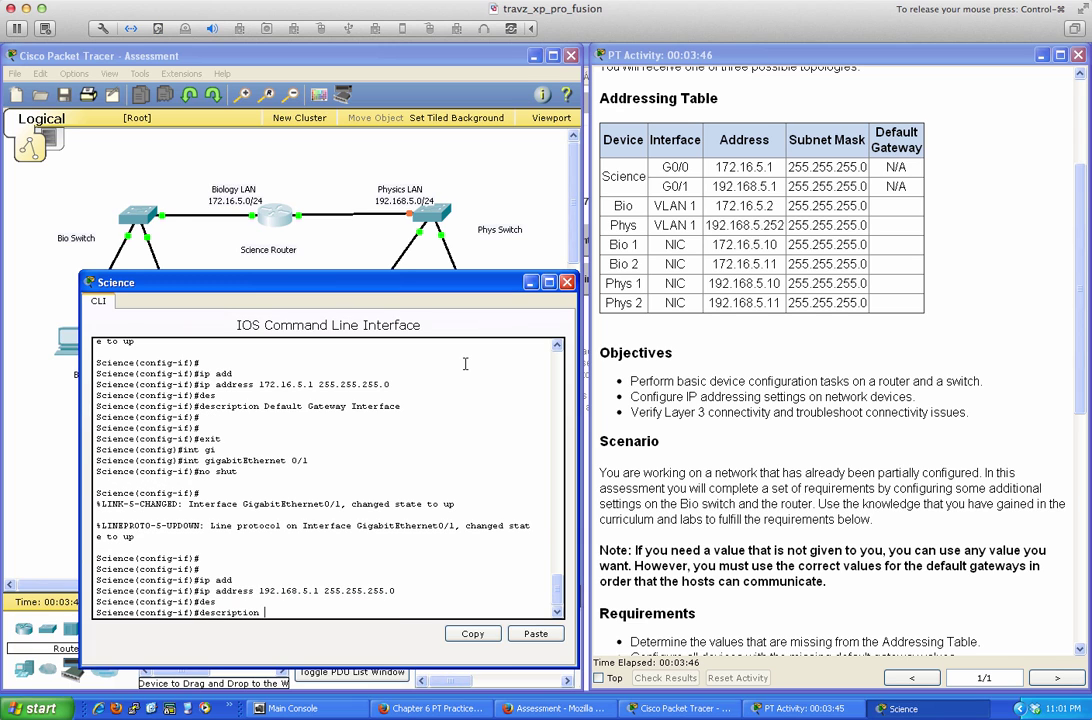
{"action": "type", "text": "Default Gatea"}
{"action": "type", "text": "ay Interface"}
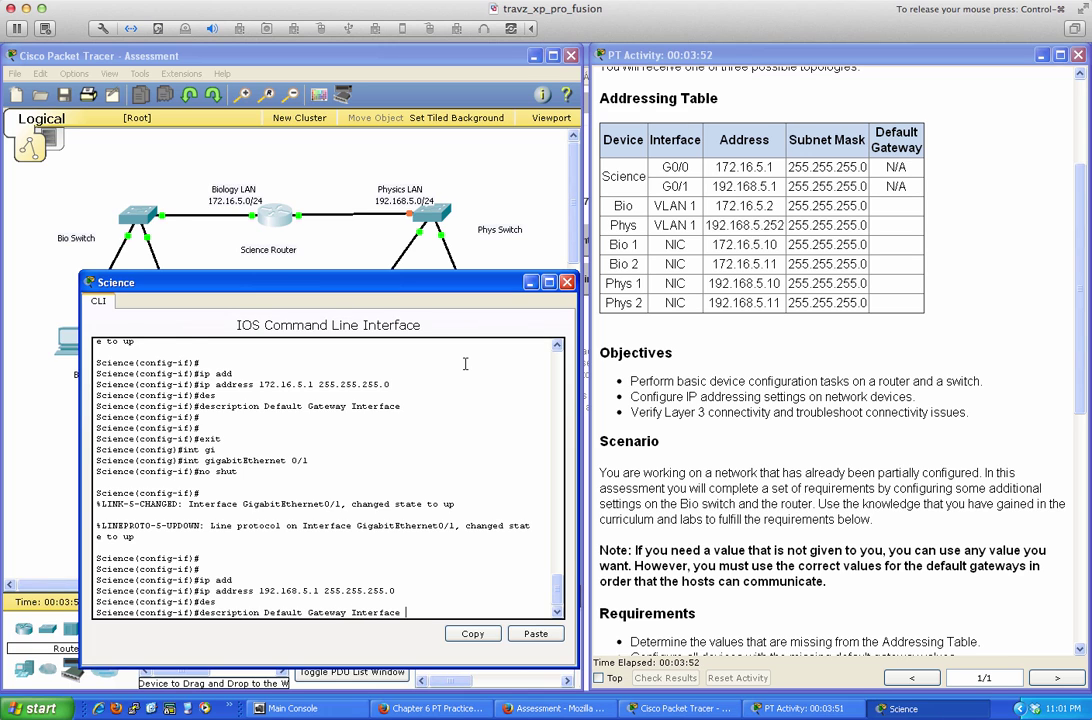
{"action": "key", "text": "Return"}
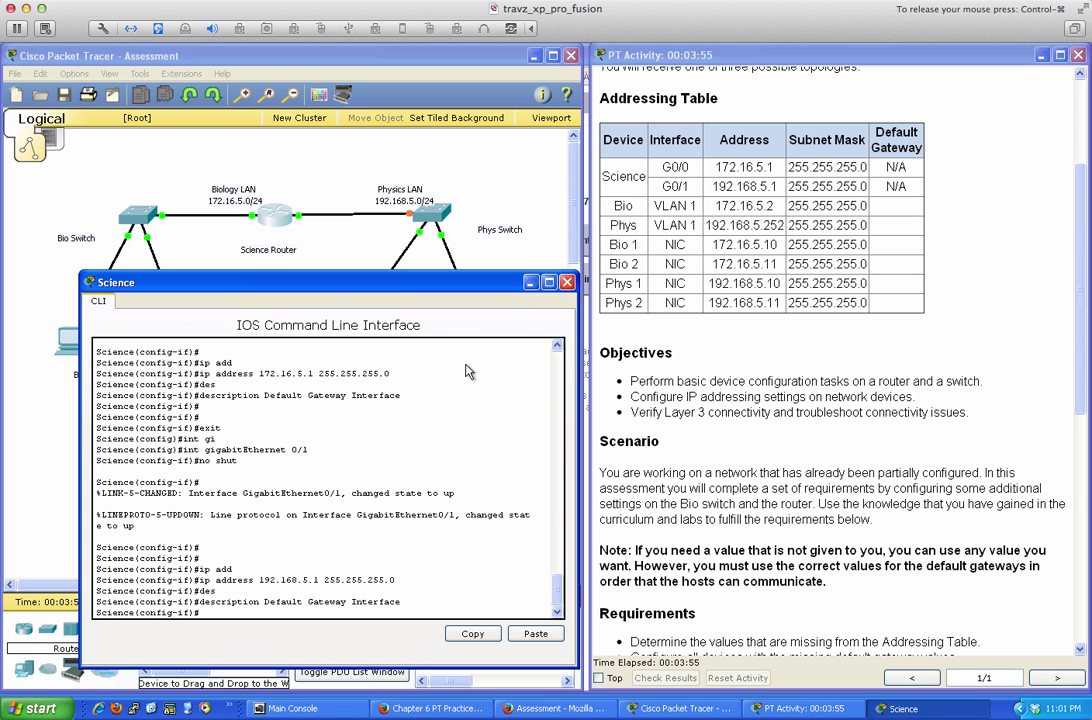
{"action": "type", "text": "end"}
{"action": "key", "text": "Return"}
{"action": "key", "text": "Return"}
{"action": "key", "text": "Return"}
{"action": "key", "text": "Return"}
{"action": "key", "text": "Return"}
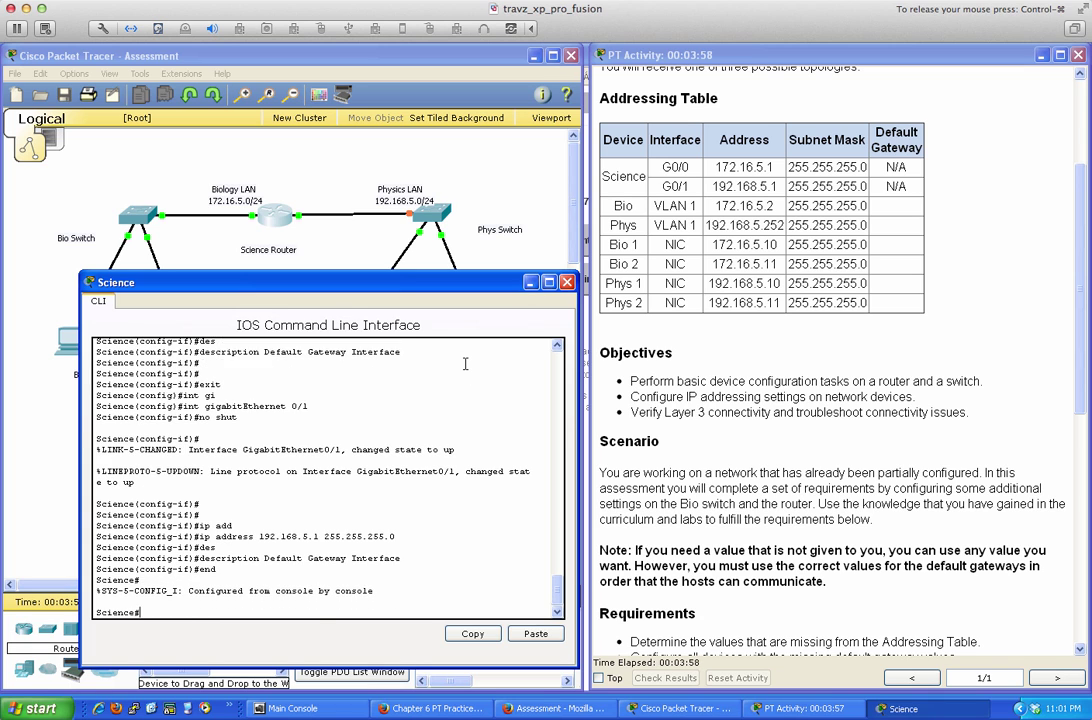
{"action": "type", "text": "wri mem"}
{"action": "key", "text": "Return"}
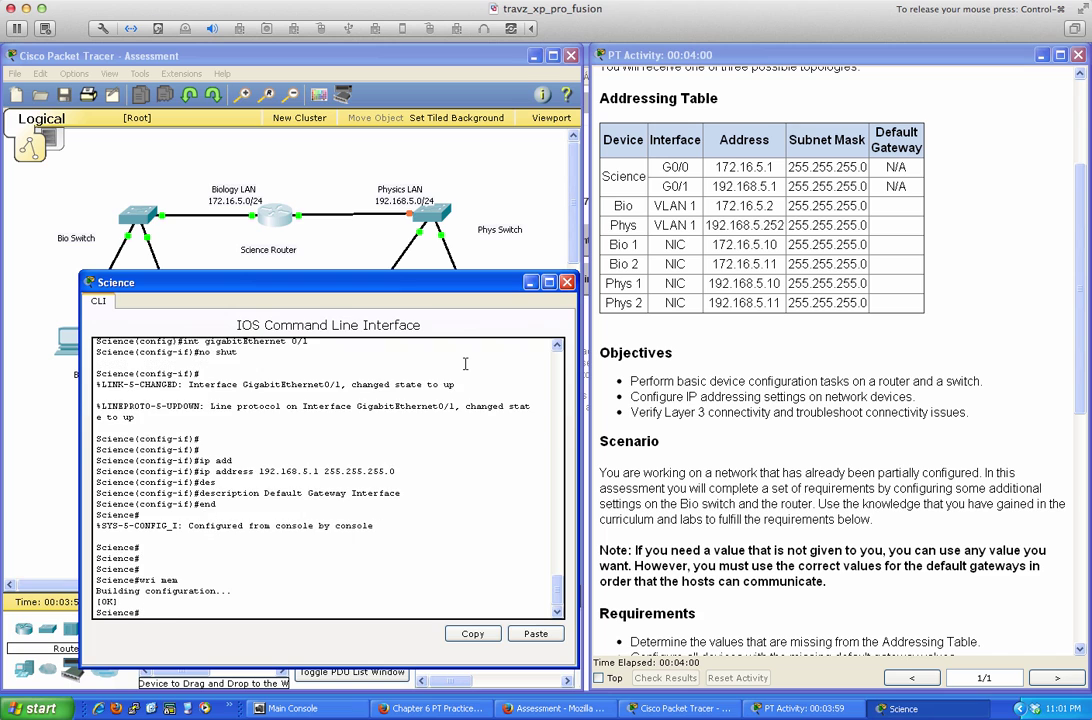
{"action": "key", "text": "Return"}
{"action": "key", "text": "Return"}
{"action": "key", "text": "Return"}
{"action": "key", "text": "Return"}
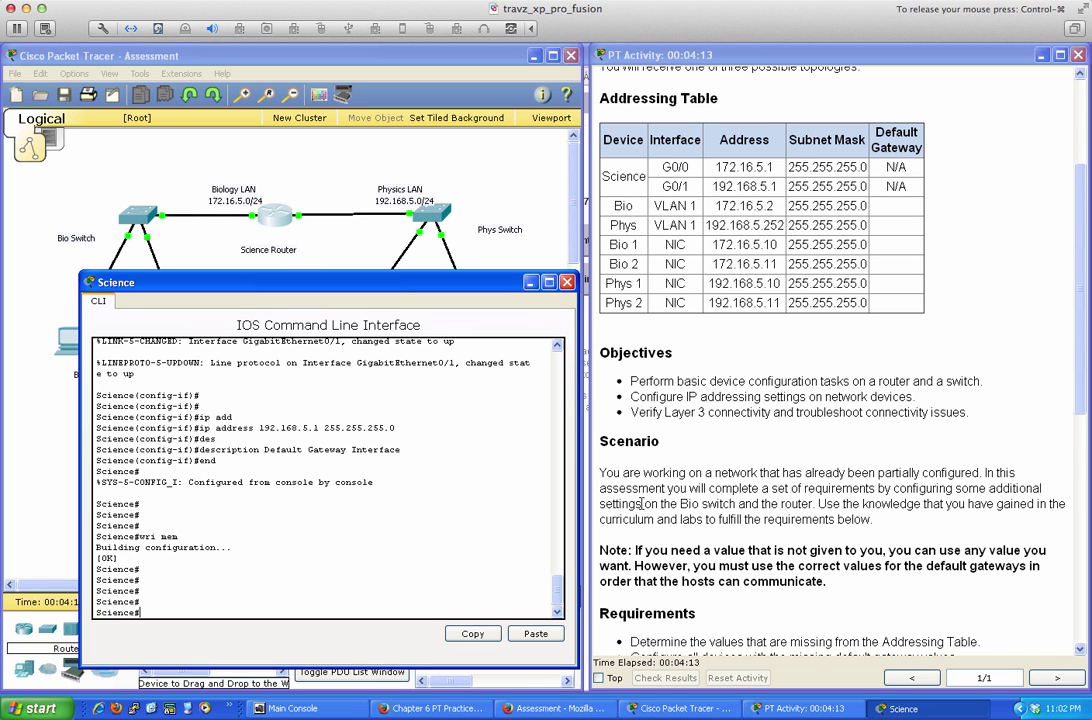
{"action": "left_click", "coordinate": [716, 518]}
{"action": "scroll", "coordinate": [716, 518], "scroll_direction": "down", "scroll_amount": 2}
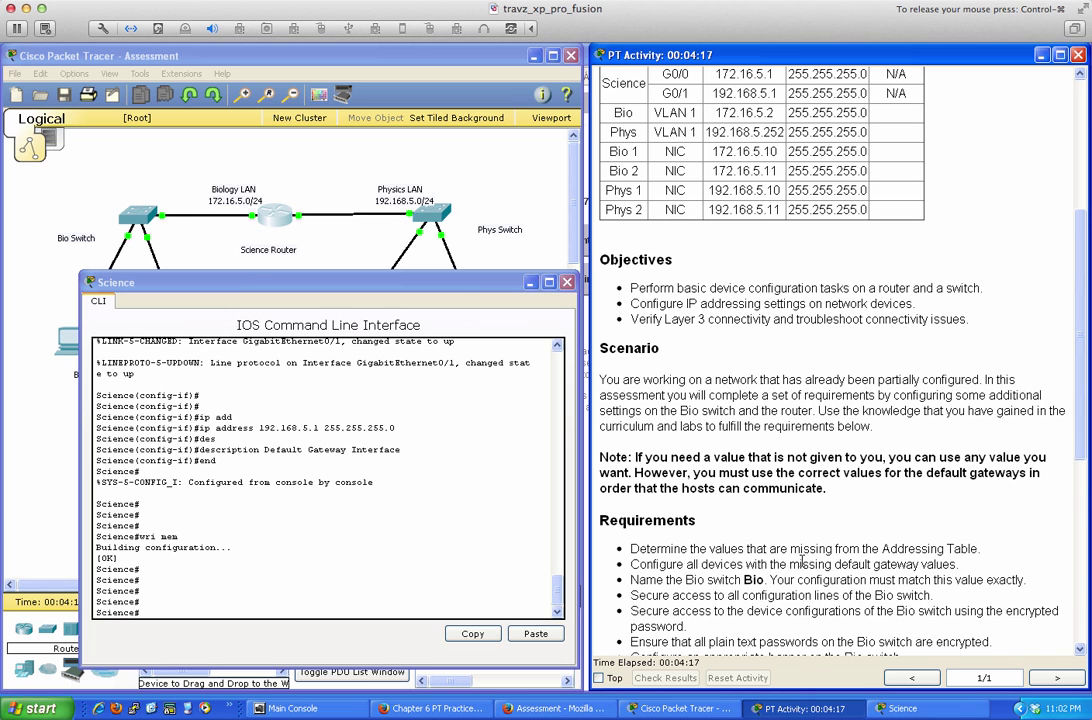
Open the Phys switch console in privileged mode and show its running config, marking ip default-gateway 192.168.5.1
{"action": "left_click", "coordinate": [567, 283]}
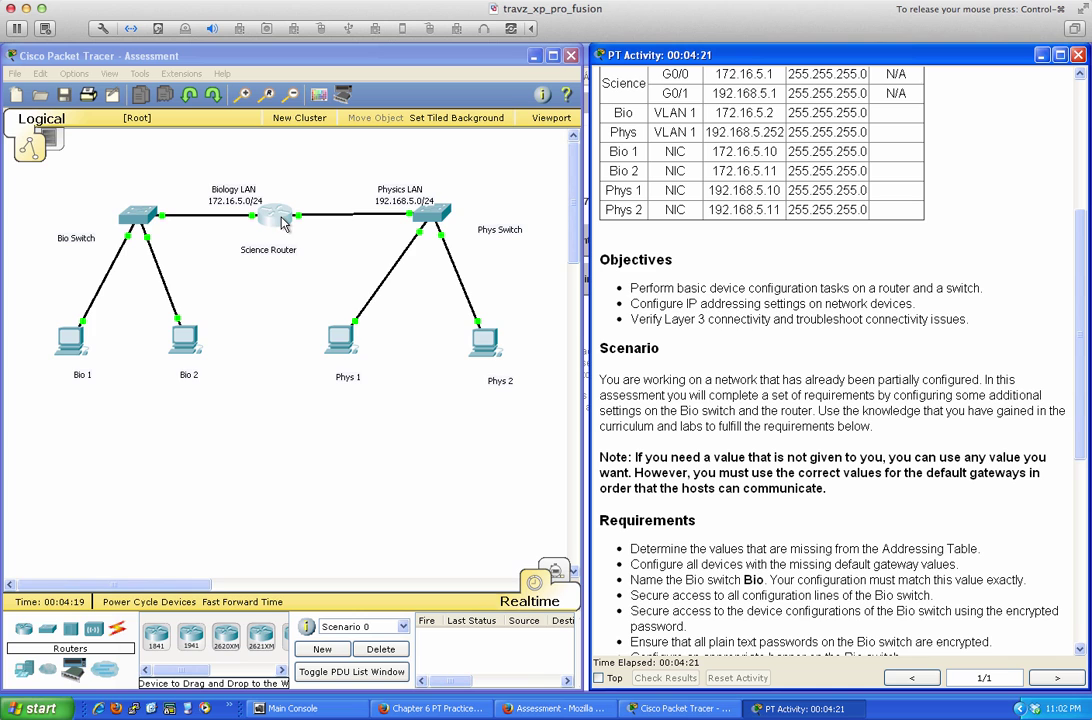
{"action": "left_click", "coordinate": [430, 210]}
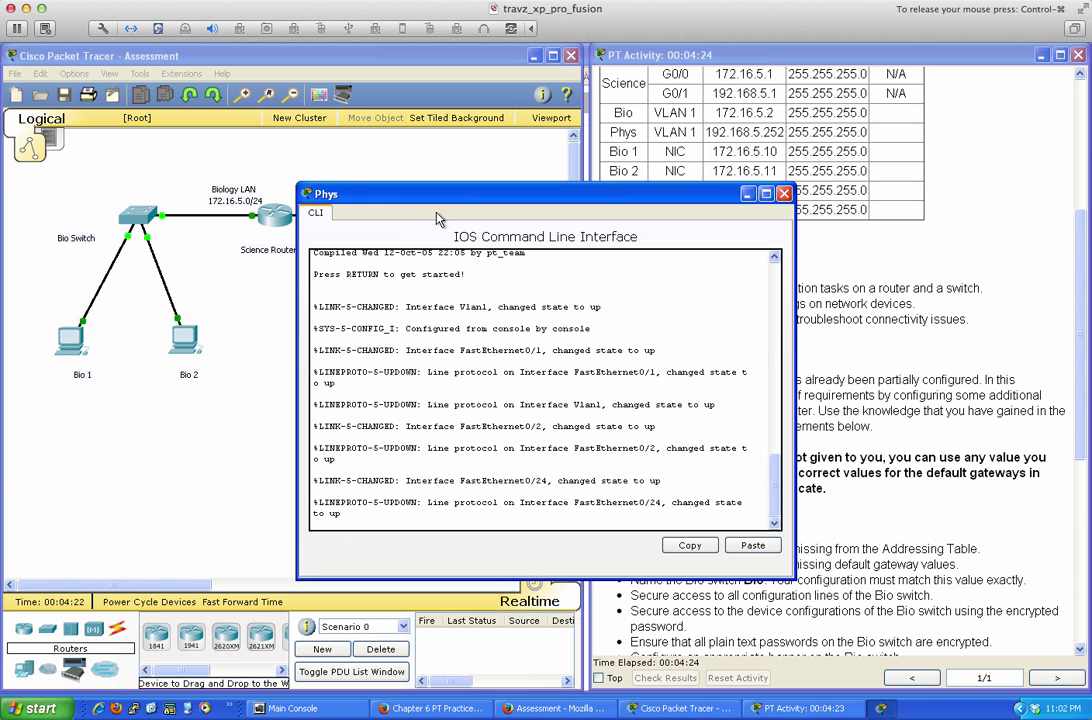
{"action": "key", "text": "Return"}
{"action": "key", "text": "Return"}
{"action": "key", "text": "Return"}
{"action": "key", "text": "Return"}
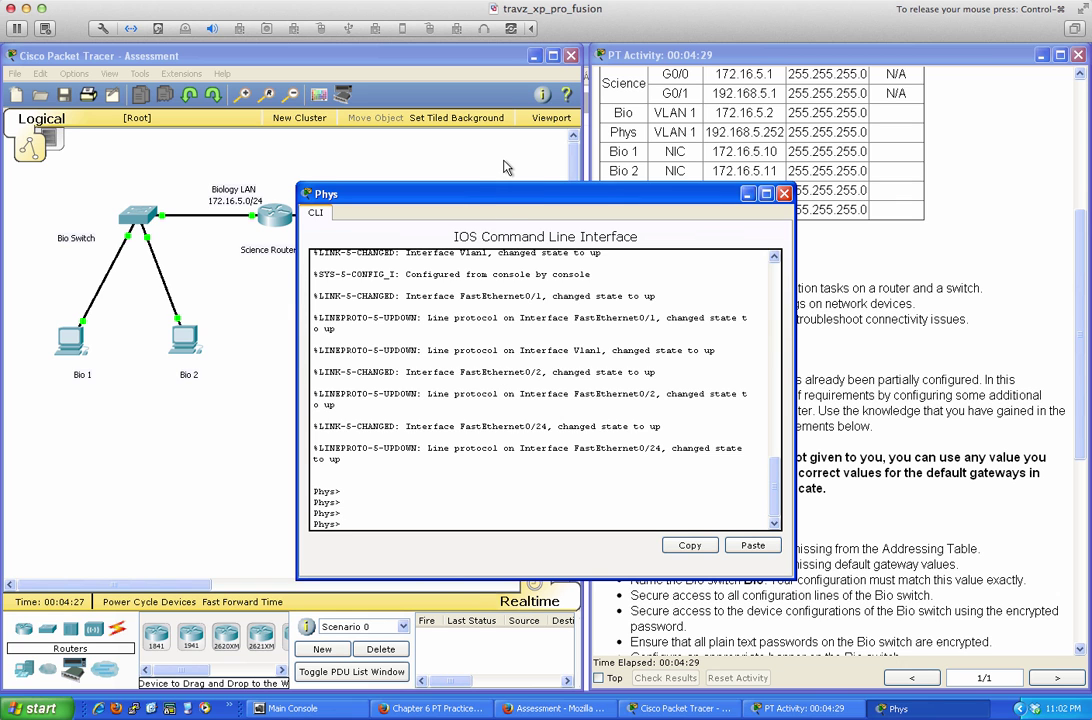
{"action": "left_click_drag", "start_coordinate": [510, 194], "coordinate": [368, 270]}
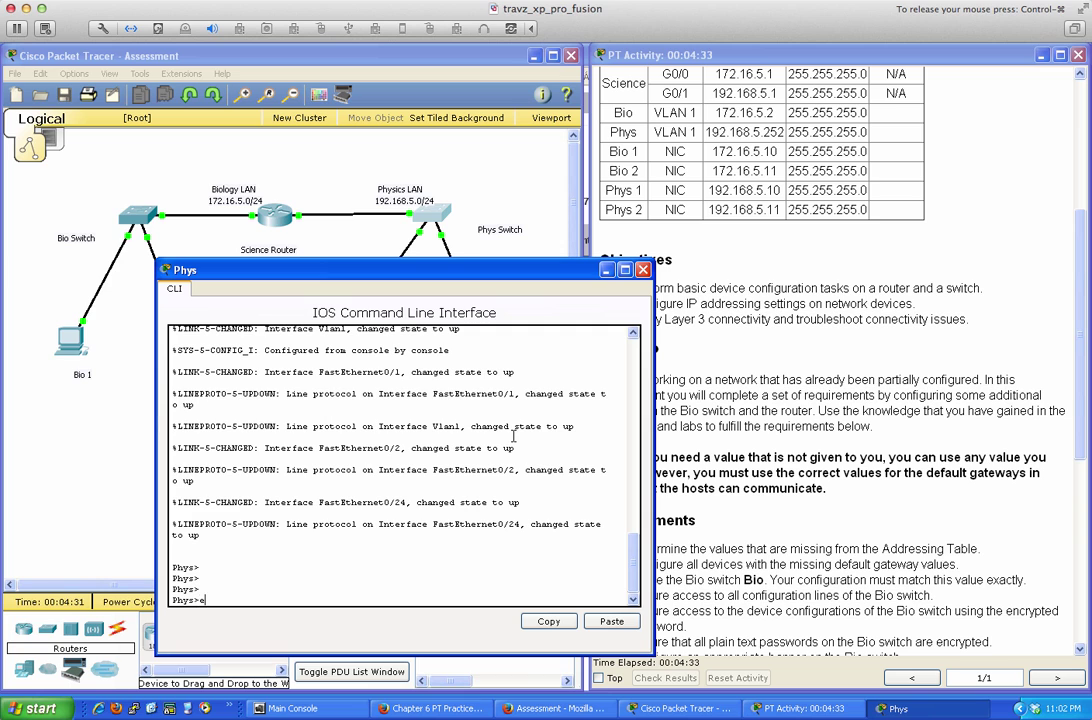
{"action": "type", "text": "n"}
{"action": "key", "text": "Return"}
{"action": "key", "text": "Return"}
{"action": "key", "text": "Return"}
{"action": "key", "text": "Return"}
{"action": "key", "text": "Return"}
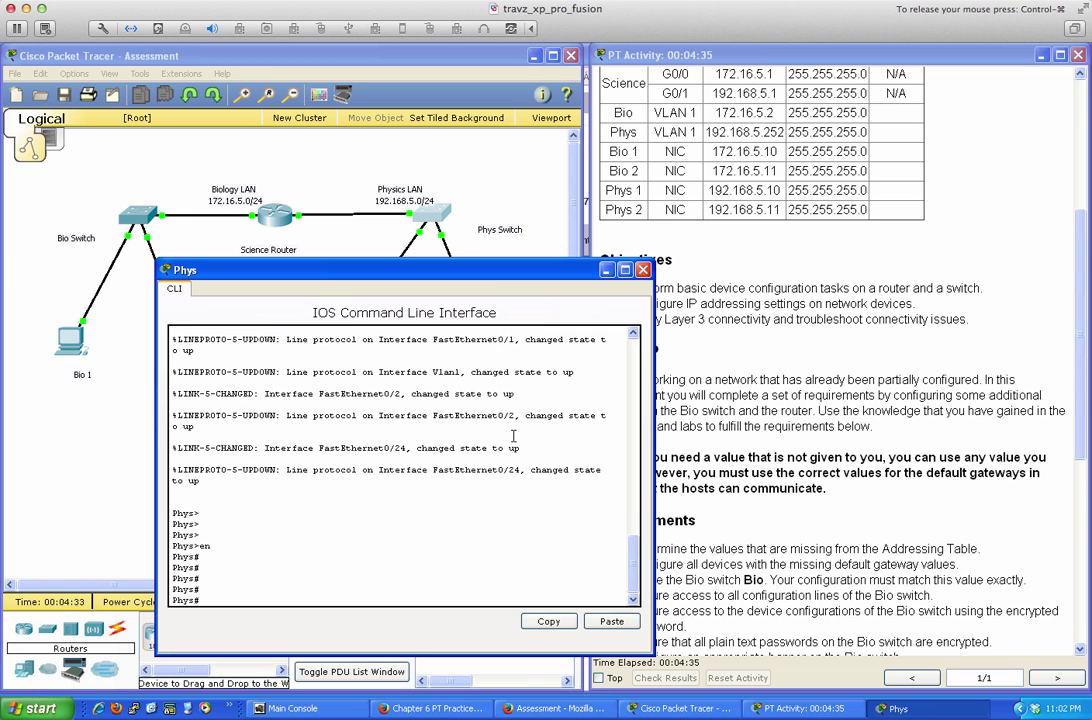
{"action": "type", "text": "sh run"}
{"action": "key", "text": "Return"}
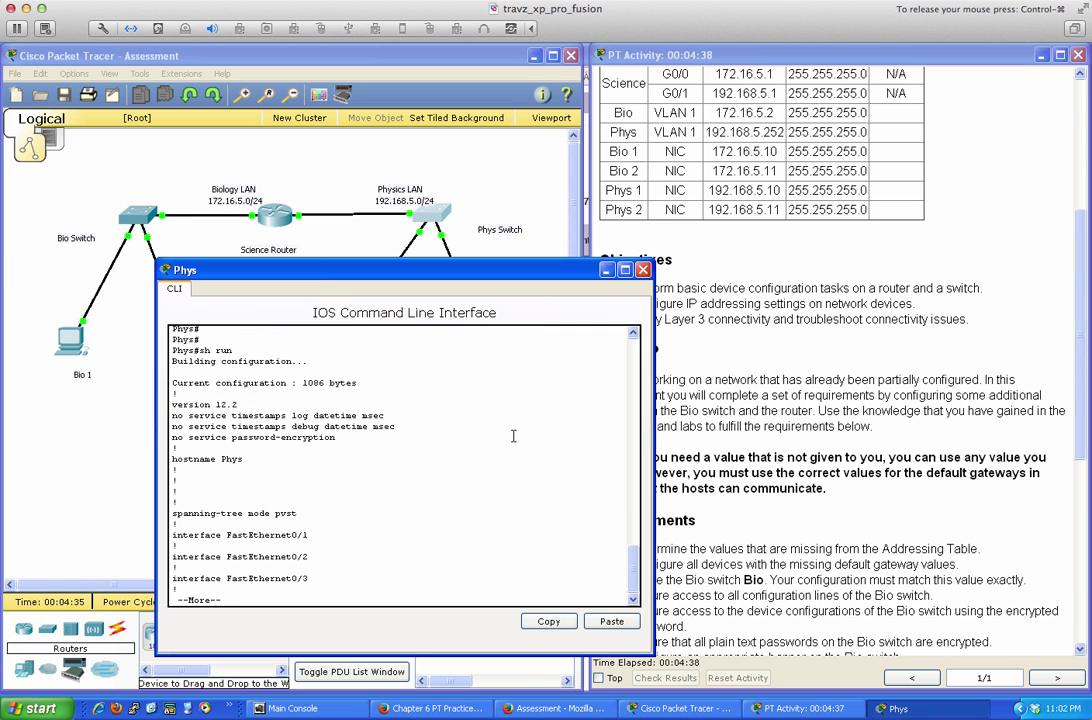
{"action": "key", "text": "space"}
{"action": "key", "text": "space"}
{"action": "key", "text": "space"}
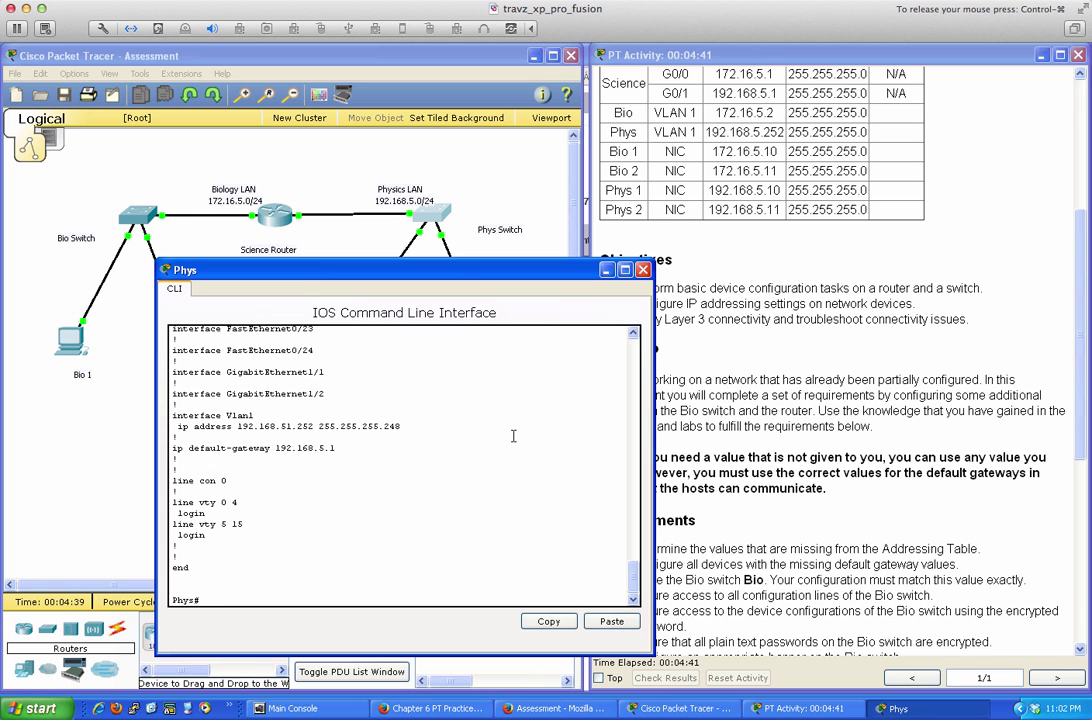
{"action": "left_click_drag", "start_coordinate": [171, 449], "coordinate": [337, 449]}
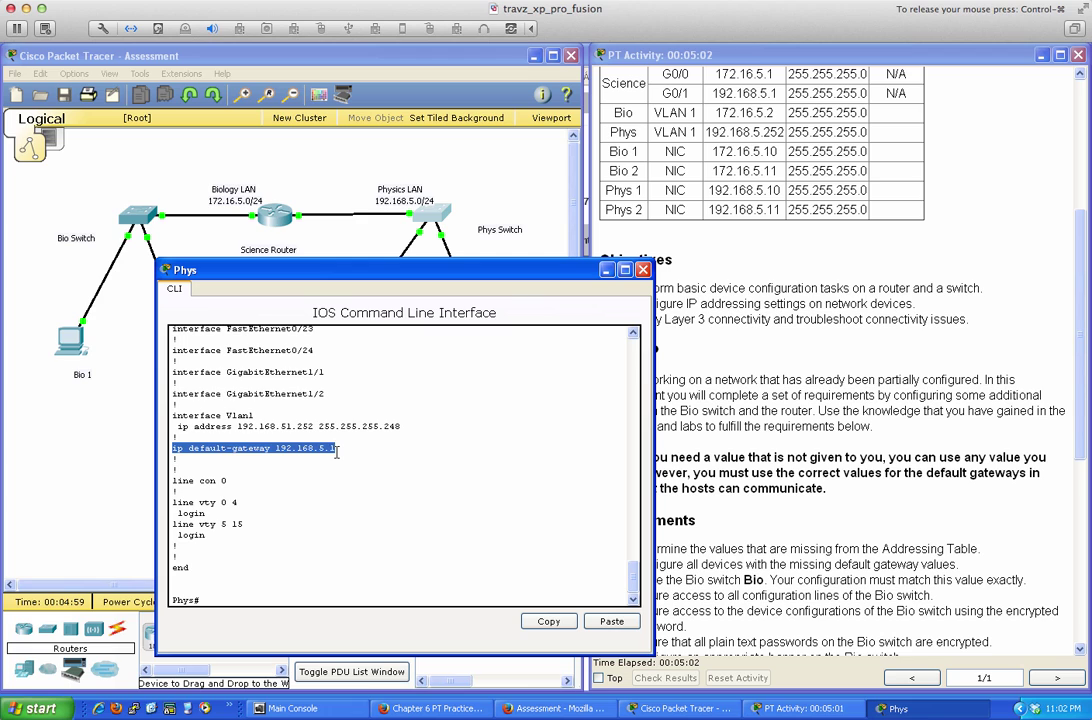
{"action": "left_click", "coordinate": [399, 457]}
{"action": "type", "text": "pi"}
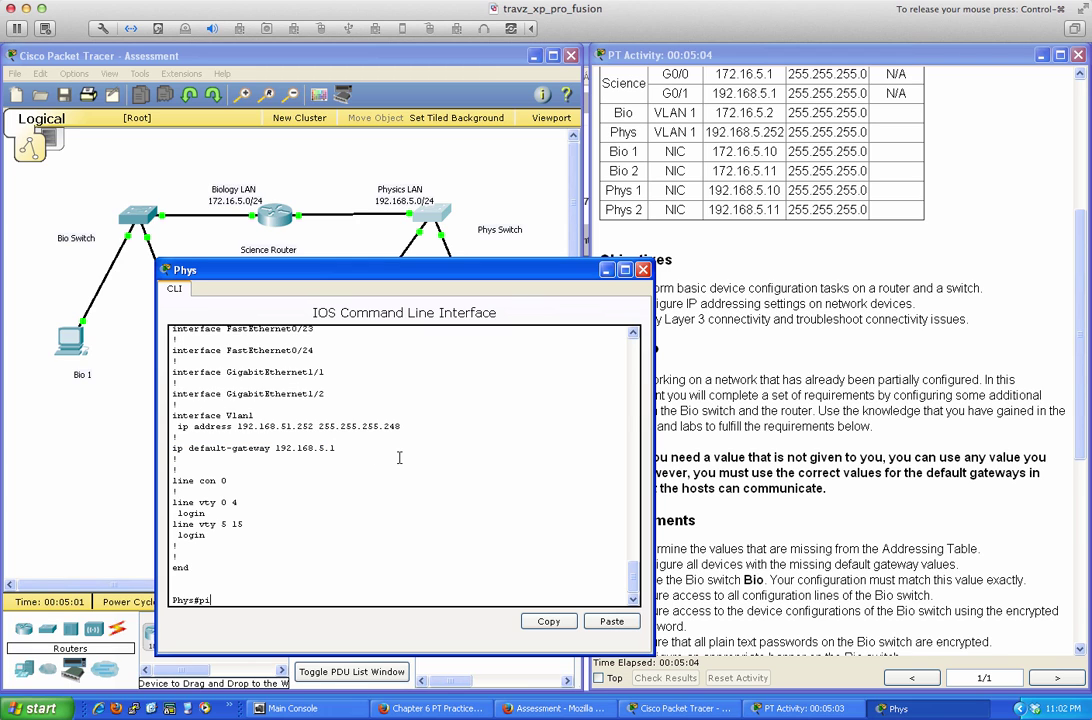
{"action": "type", "text": "ng 192.168.5.1"}
{"action": "key", "text": "Return"}
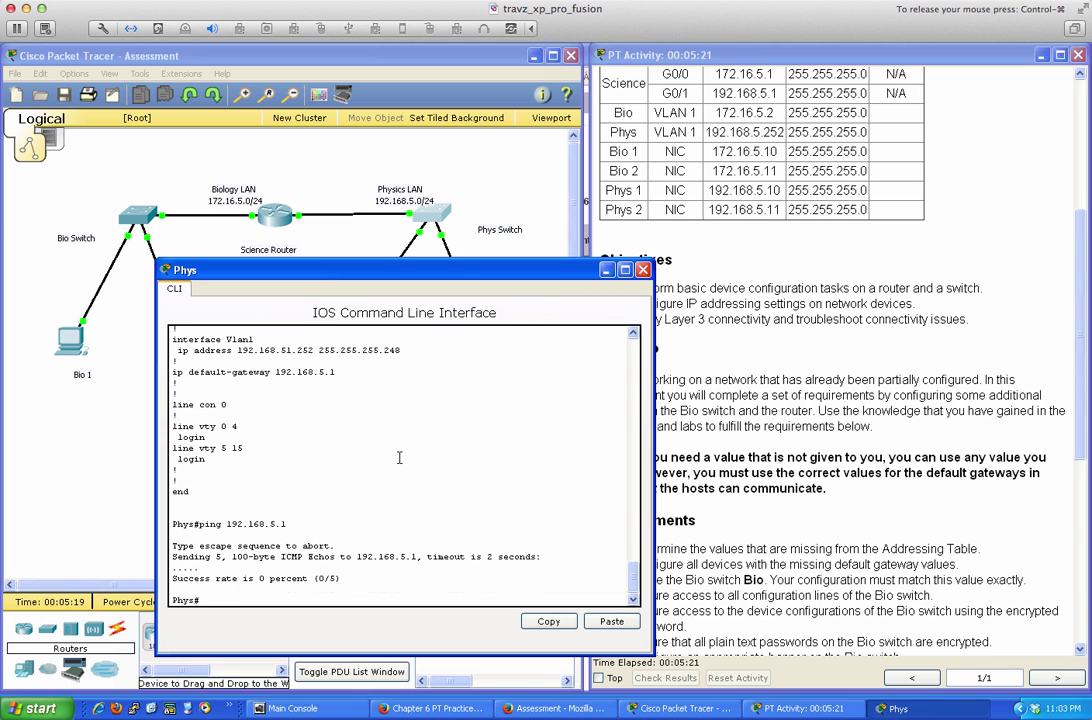
{"action": "key", "text": "Return"}
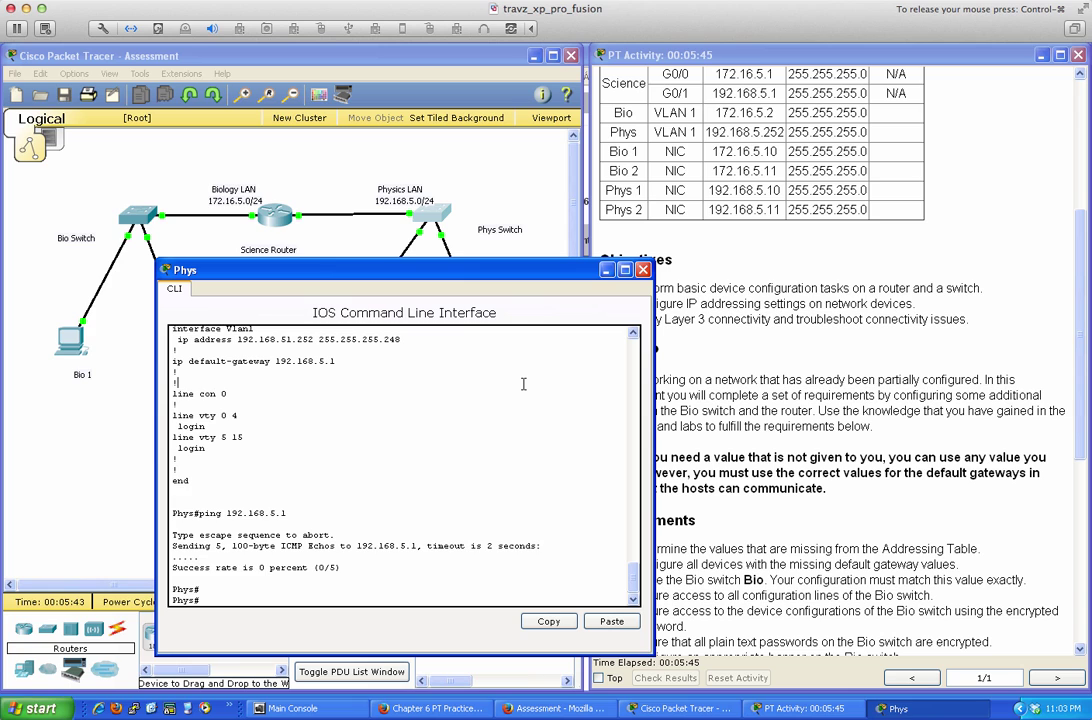
Give the Phys switch's VLAN 1 interface address 192.168.5.252 255.255.255.0
{"action": "type", "text": "conf t"}
{"action": "key", "text": "Return"}
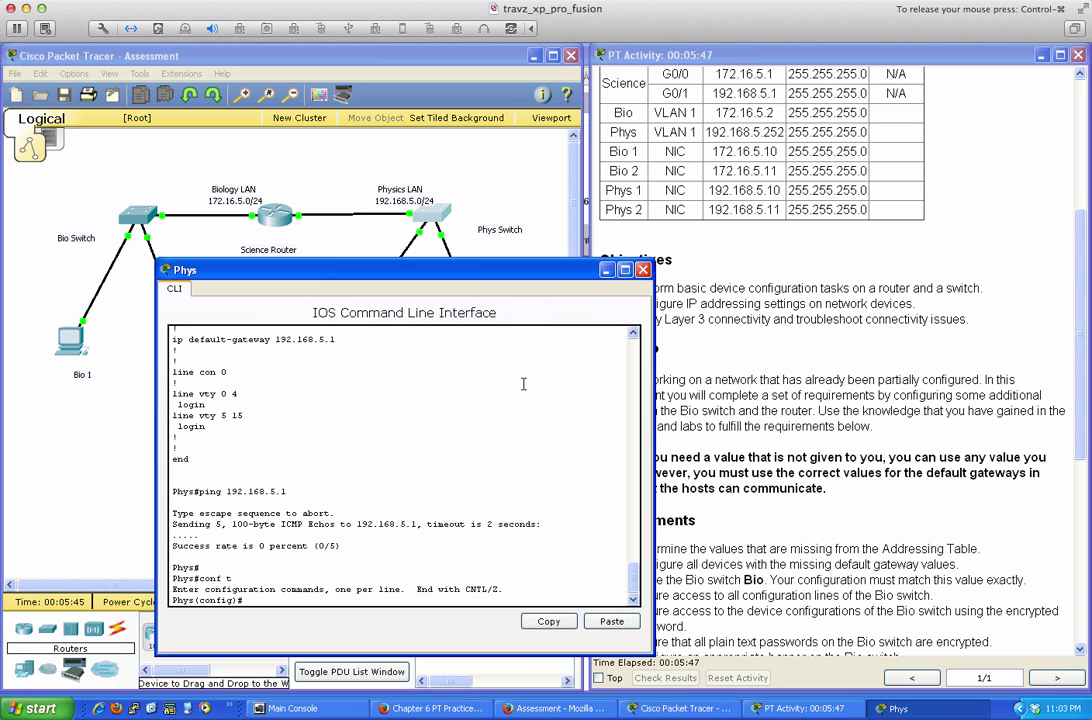
{"action": "type", "text": "int vlan 1"}
{"action": "key", "text": "Return"}
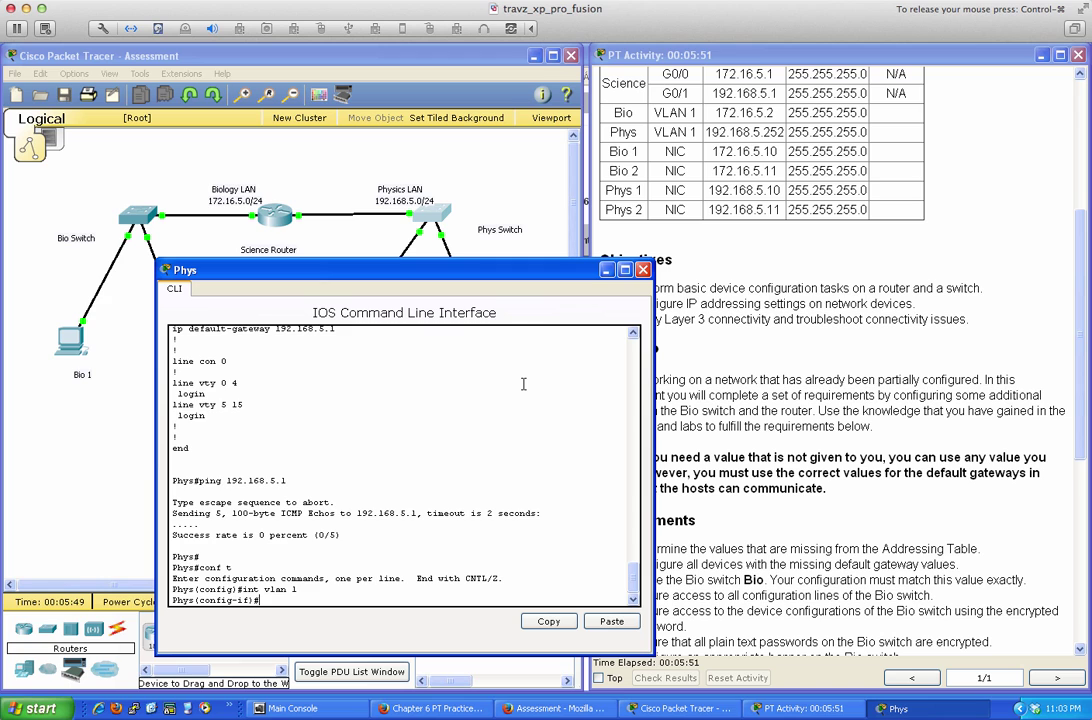
{"action": "scroll", "coordinate": [515, 390], "scroll_direction": "up", "scroll_amount": 2}
{"action": "scroll", "coordinate": [507, 396], "scroll_direction": "down", "scroll_amount": 2}
{"action": "type", "text": "ip add"}
{"action": "key", "text": "Tab"}
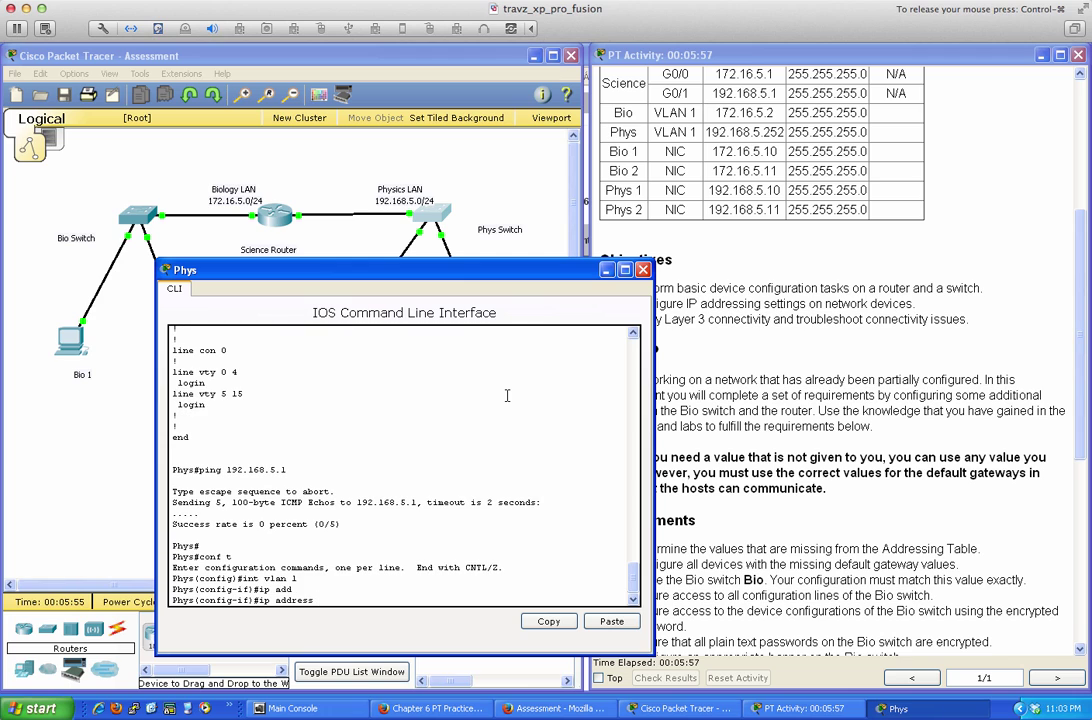
{"action": "type", "text": "192.168.5.252 255.255.255"}
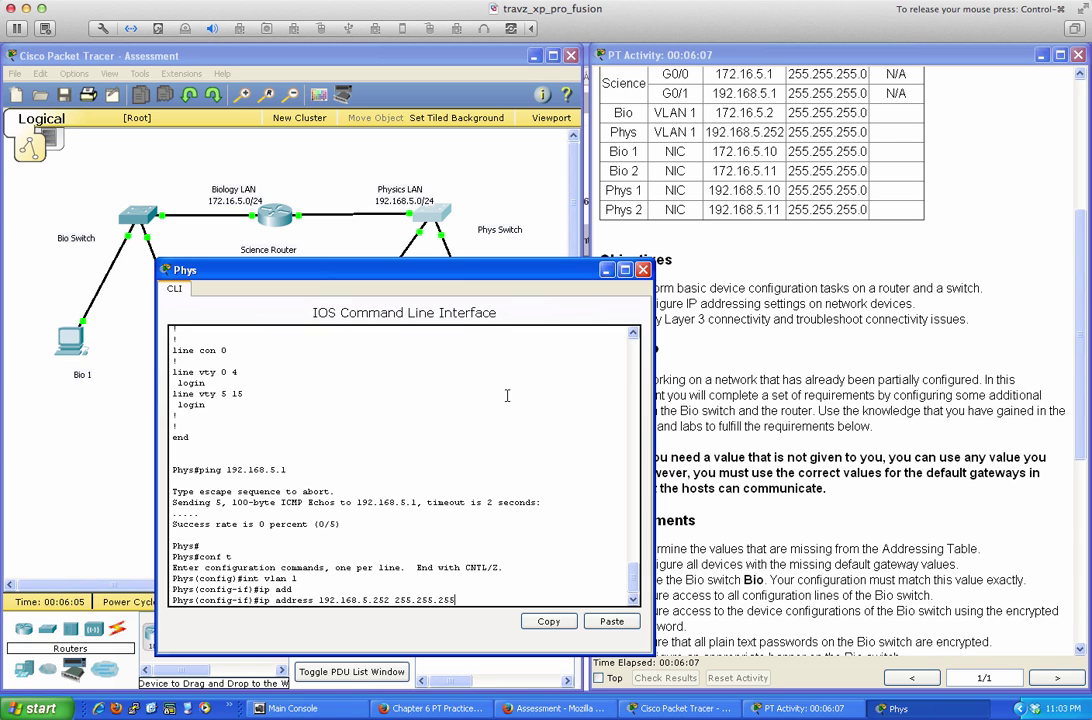
{"action": "type", "text": ".0"}
{"action": "key", "text": "Return"}
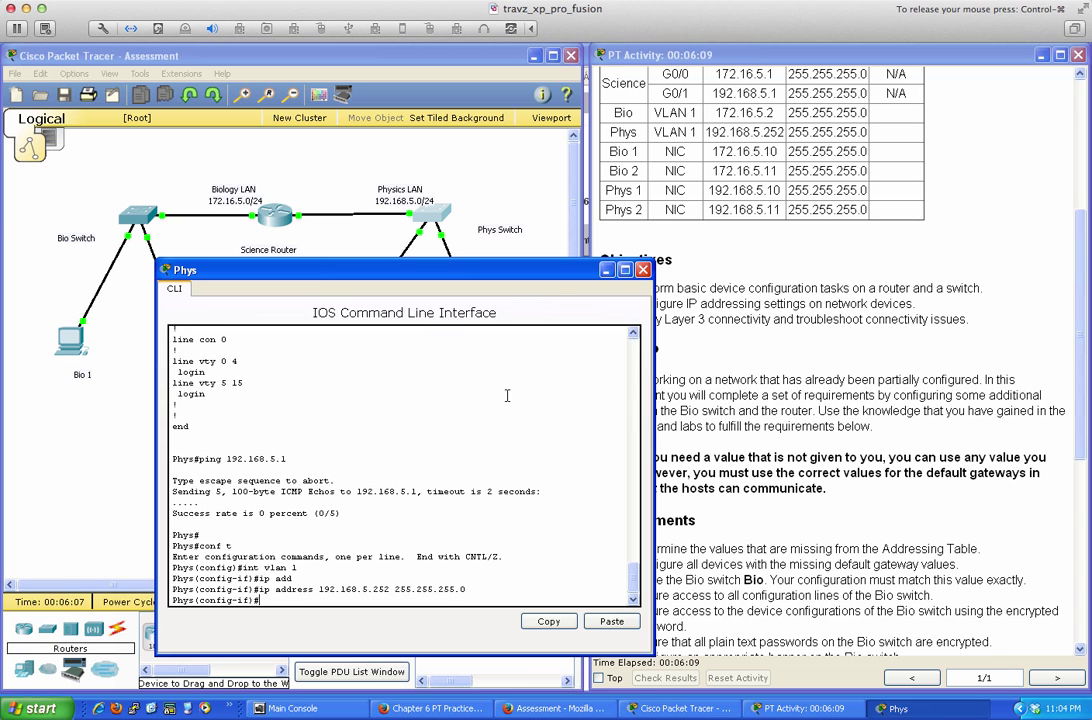
Enable VLAN 1, describe it as 'VLAN 1 Interface', and return to privileged mode
{"action": "type", "text": "no shut"}
{"action": "key", "text": "Return"}
{"action": "type", "text": "d"}
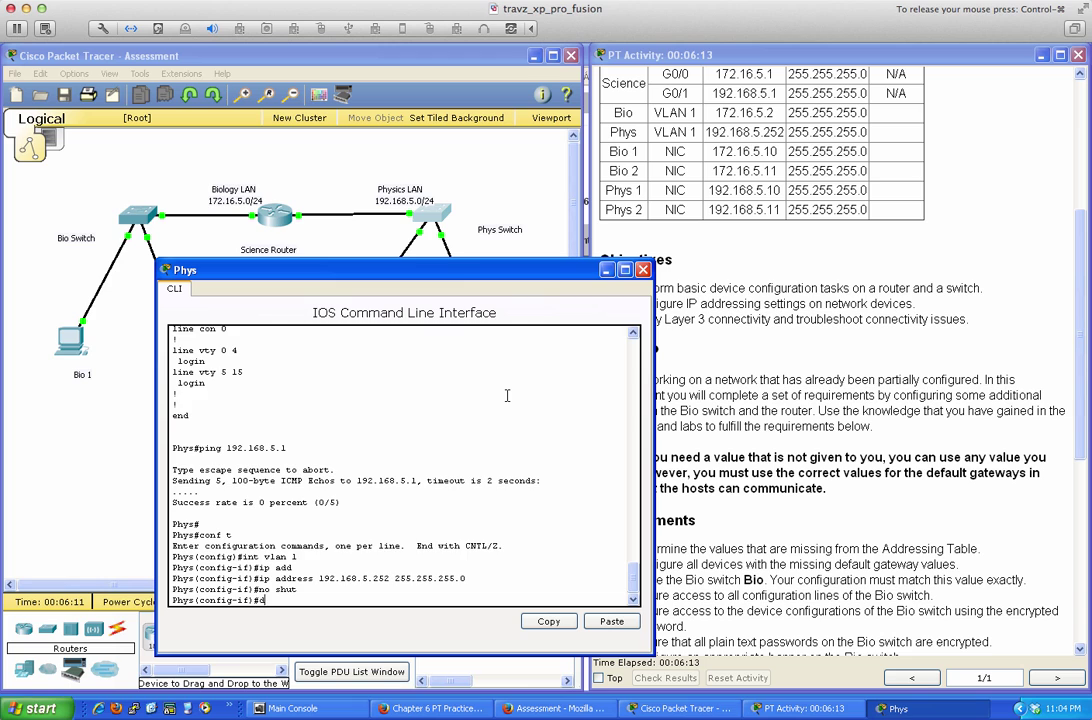
{"action": "type", "text": "es"}
{"action": "key", "text": "Tab"}
{"action": "type", "text": "V"}
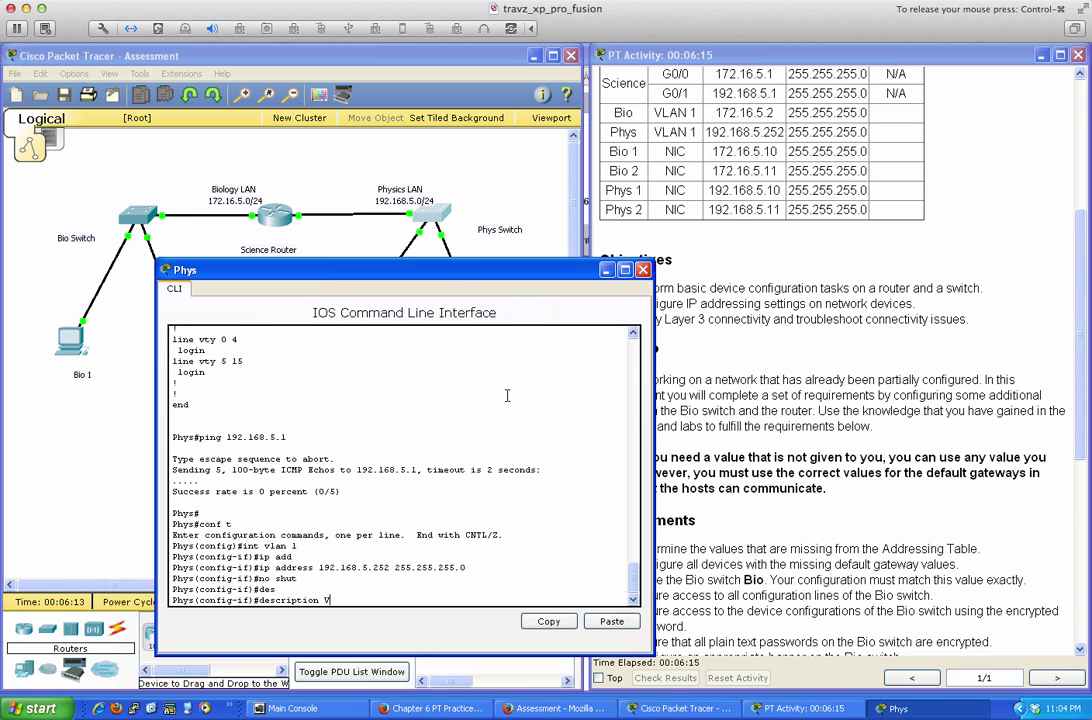
{"action": "type", "text": "LAN 1 Interface"}
{"action": "key", "text": "Return"}
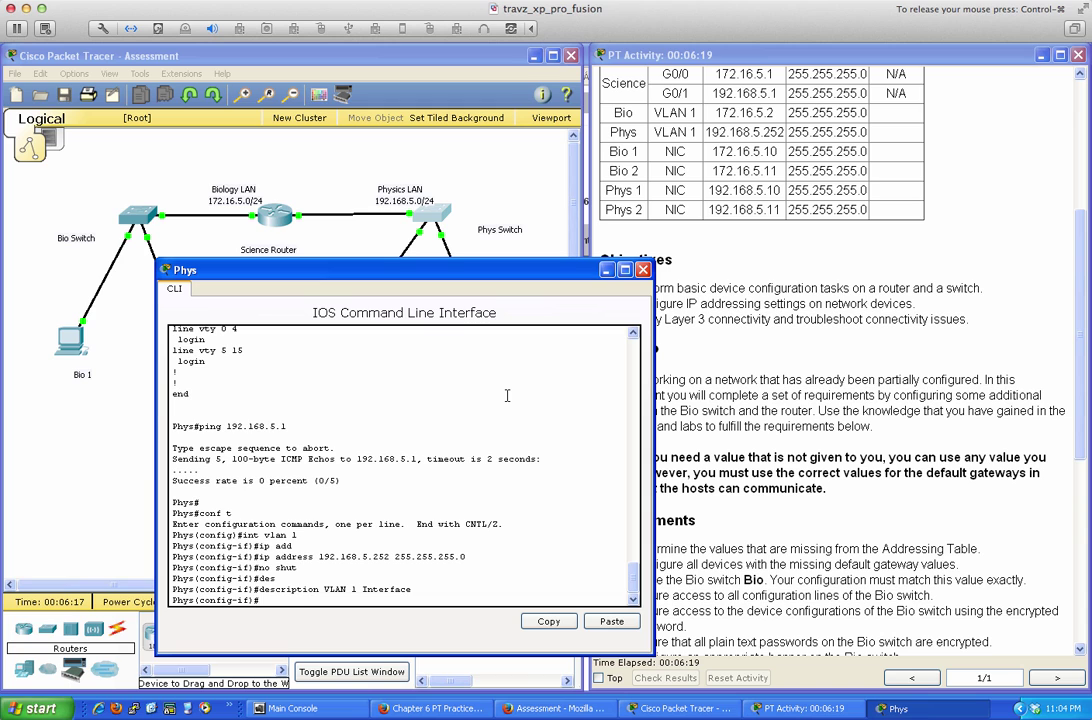
{"action": "type", "text": "end"}
{"action": "key", "text": "Return"}
{"action": "key", "text": "Return"}
{"action": "key", "text": "Return"}
{"action": "key", "text": "Return"}
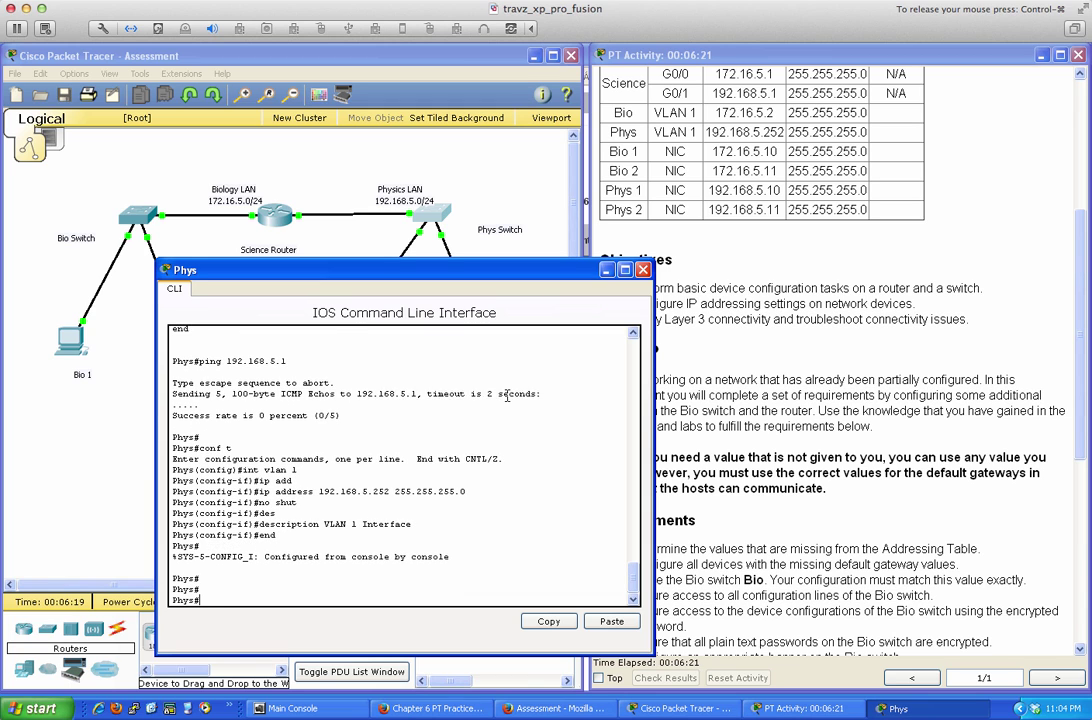
{"action": "key", "text": "Return"}
{"action": "key", "text": "Return"}
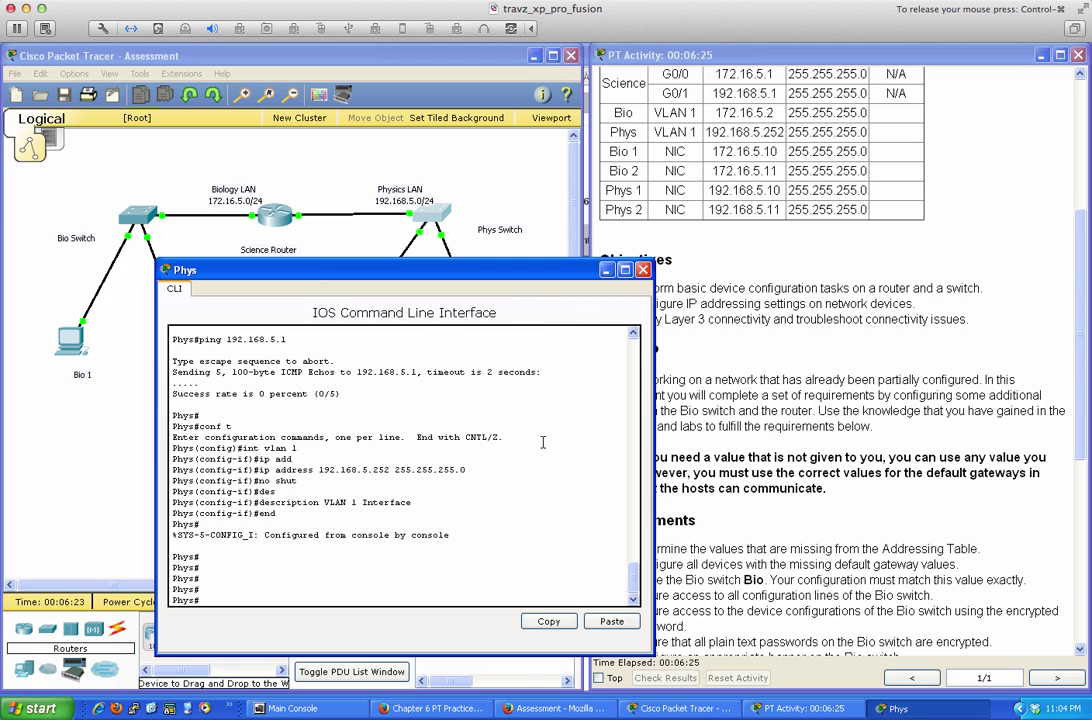
Rerun ping 192.168.5.1 twice from the Phys switch, reaching 5/5 success
{"action": "type", "text": "conf t"}
{"action": "key", "text": "Up"}
{"action": "key", "text": "Up"}
{"action": "key", "text": "Down"}
{"action": "key", "text": "Up"}
{"action": "key", "text": "Return"}
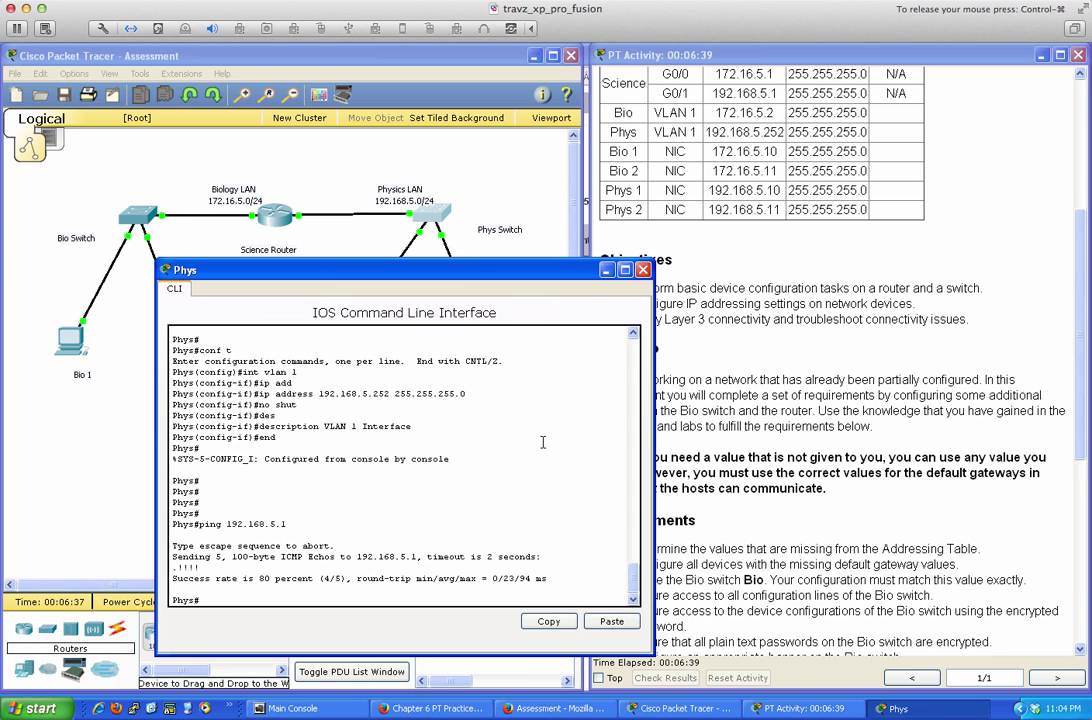
{"action": "key", "text": "Up"}
{"action": "key", "text": "Return"}
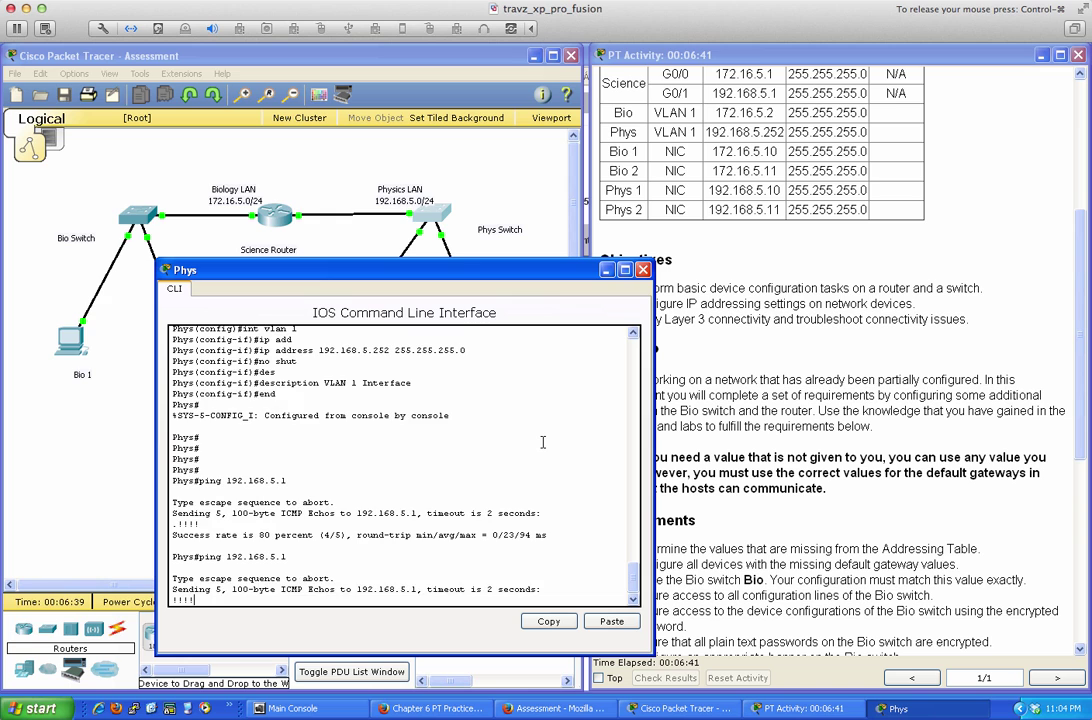
{"action": "key", "text": "Return"}
{"action": "key", "text": "Return"}
{"action": "key", "text": "Return"}
{"action": "key", "text": "Return"}
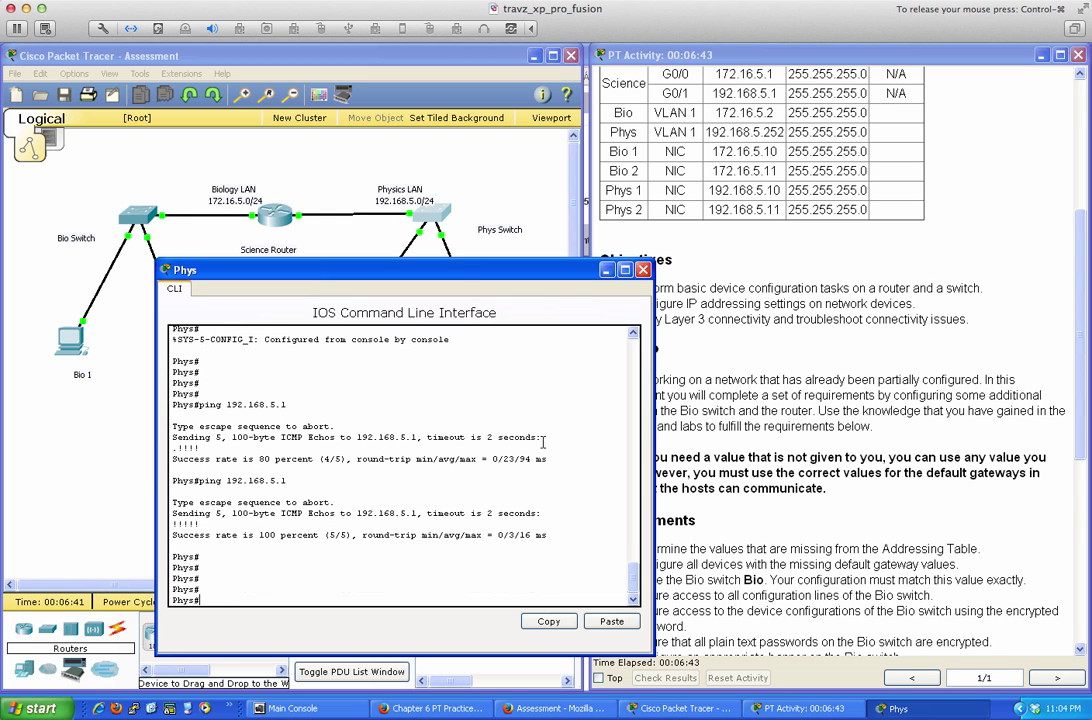
{"action": "left_click", "coordinate": [764, 362]}
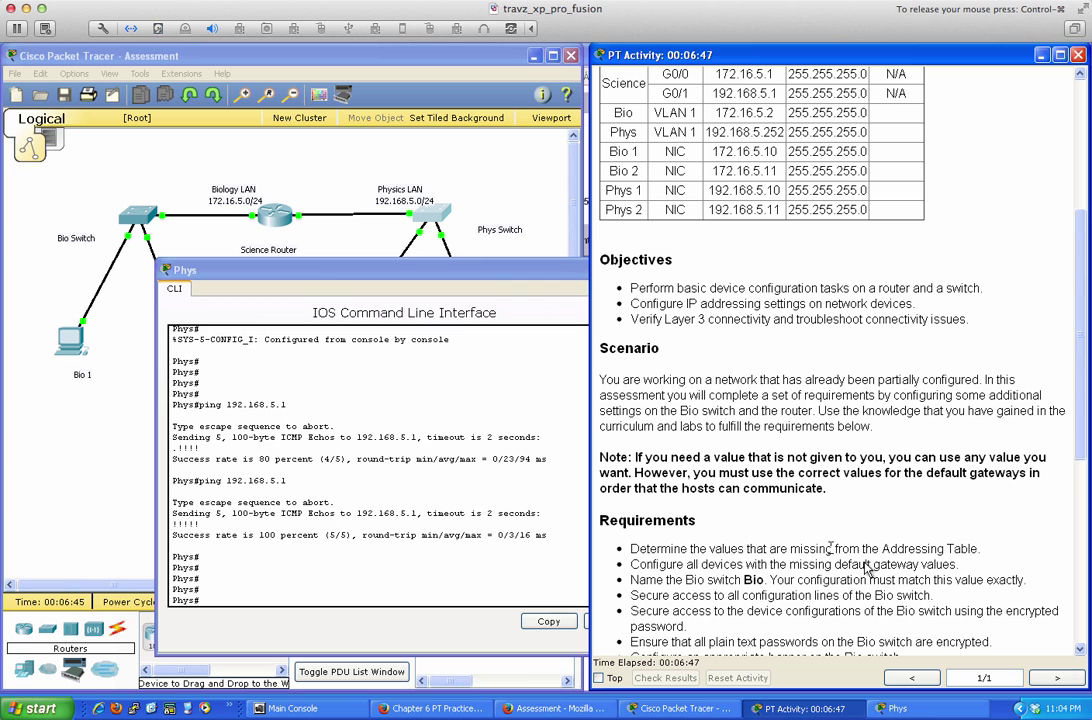
{"action": "left_click", "coordinate": [389, 219]}
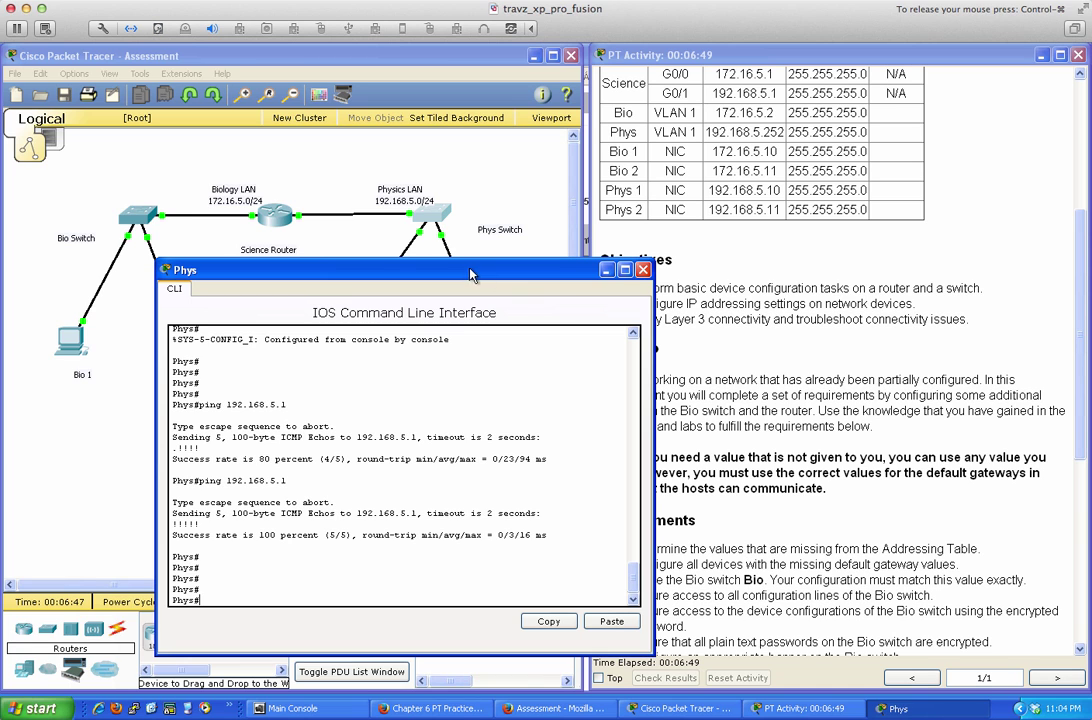
Give Phys 1 IP address 192.168.5.10, default mask 255.255.255.0 and gateway 192.168.5.1
{"action": "left_click", "coordinate": [643, 270]}
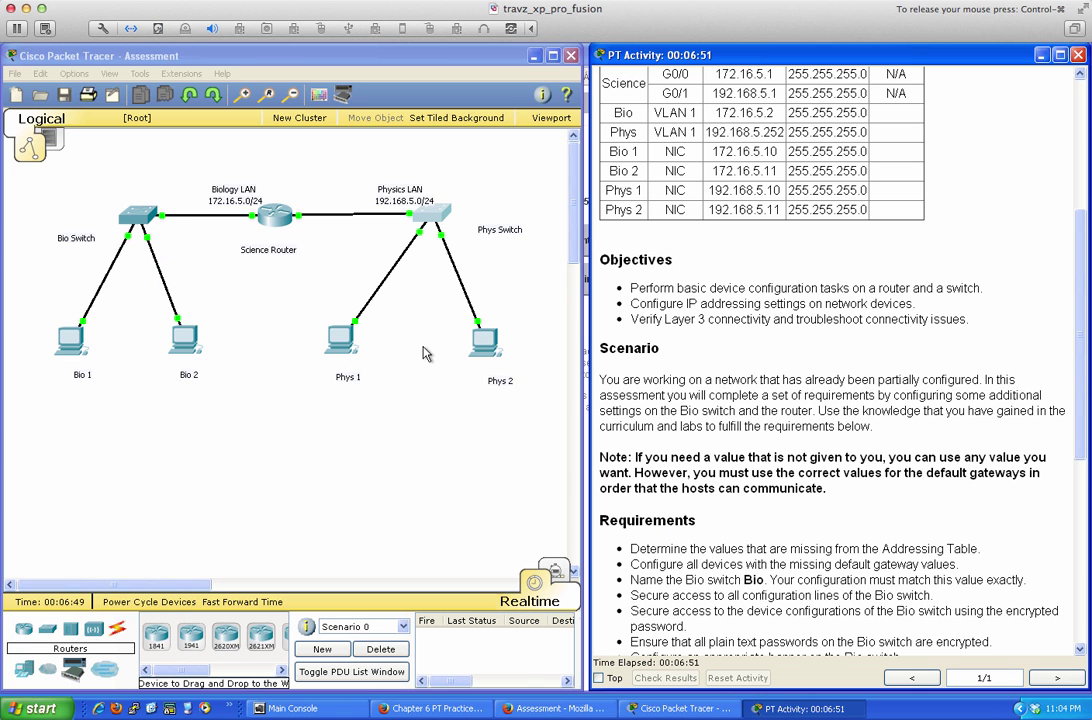
{"action": "left_click", "coordinate": [340, 344]}
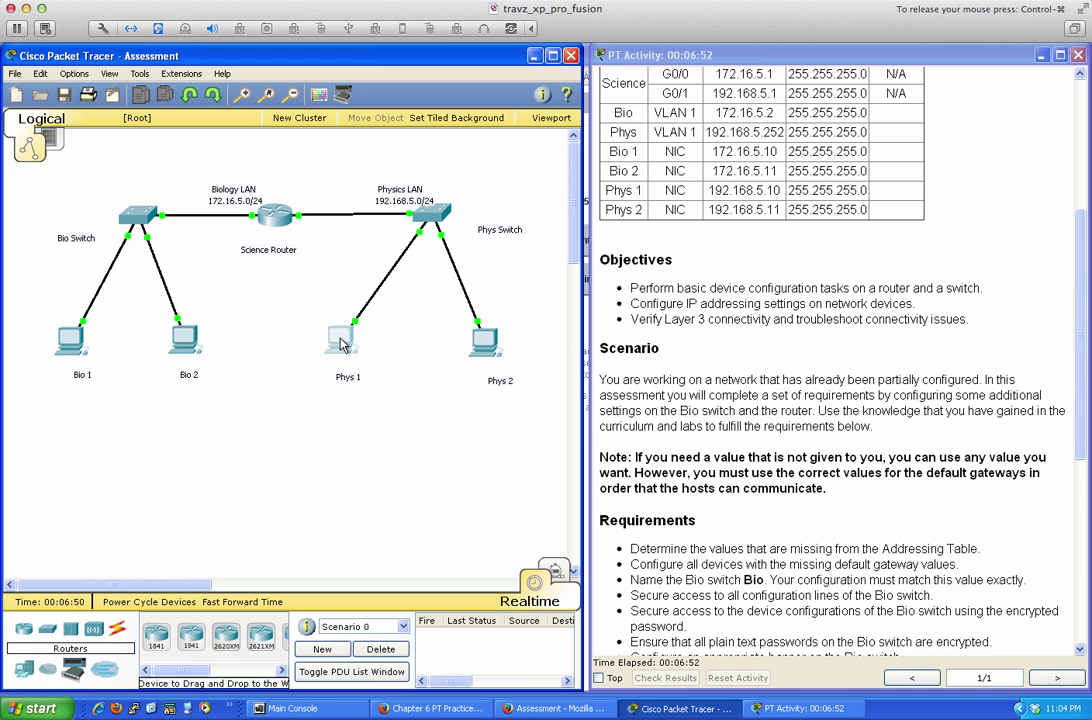
{"action": "left_click", "coordinate": [340, 344]}
{"action": "left_click_drag", "start_coordinate": [392, 176], "coordinate": [624, 278]}
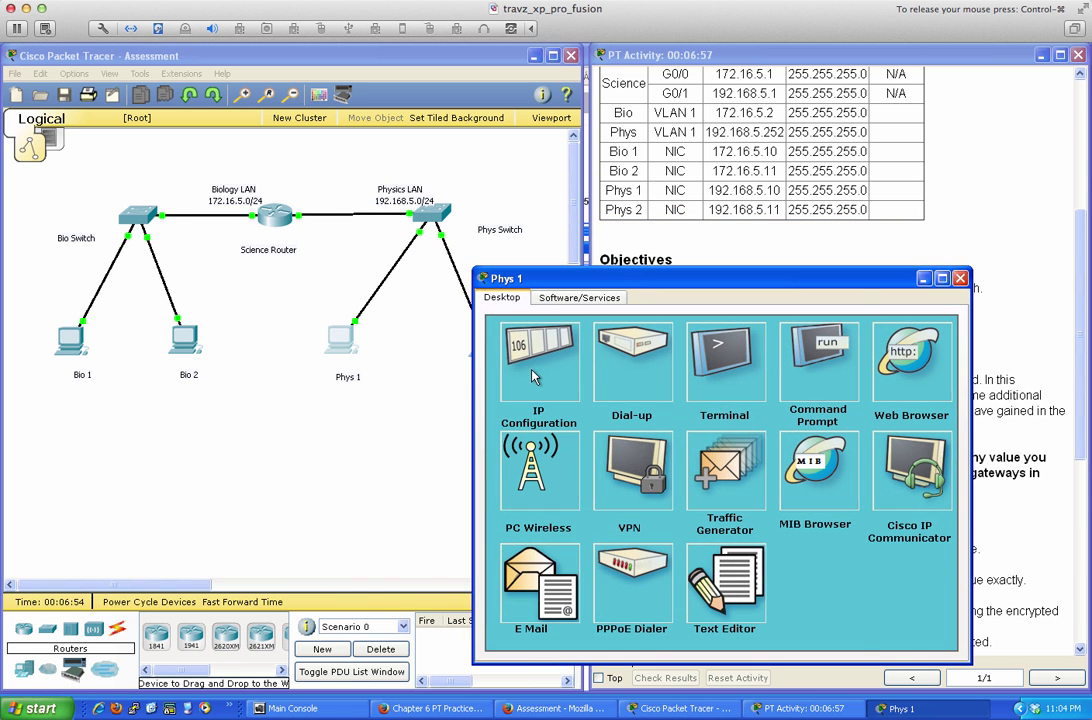
{"action": "left_click", "coordinate": [533, 370]}
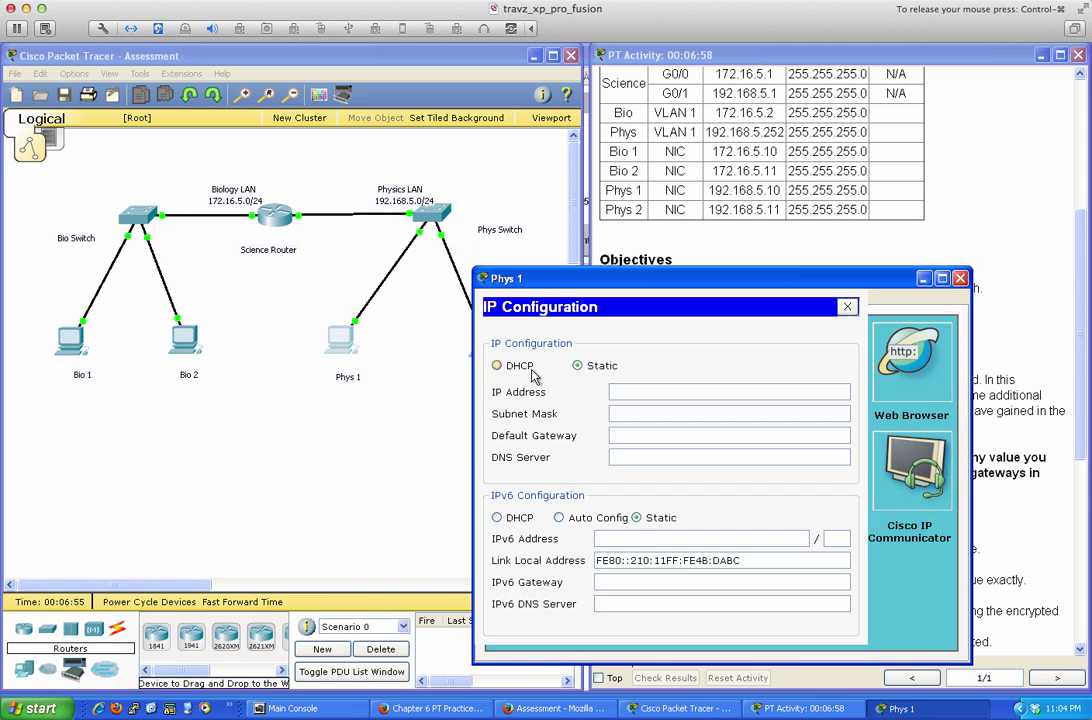
{"action": "left_click", "coordinate": [623, 392]}
{"action": "type", "text": "192.1"}
{"action": "type", "text": ".168"}
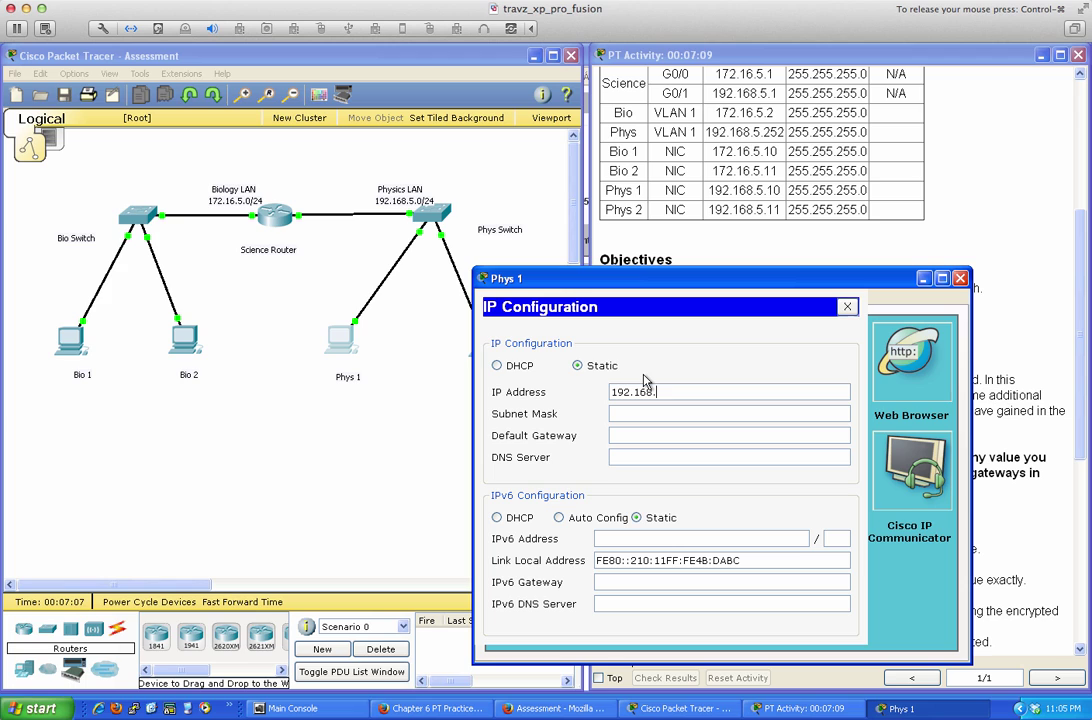
{"action": "type", "text": ".5.10"}
{"action": "key", "text": "Tab"}
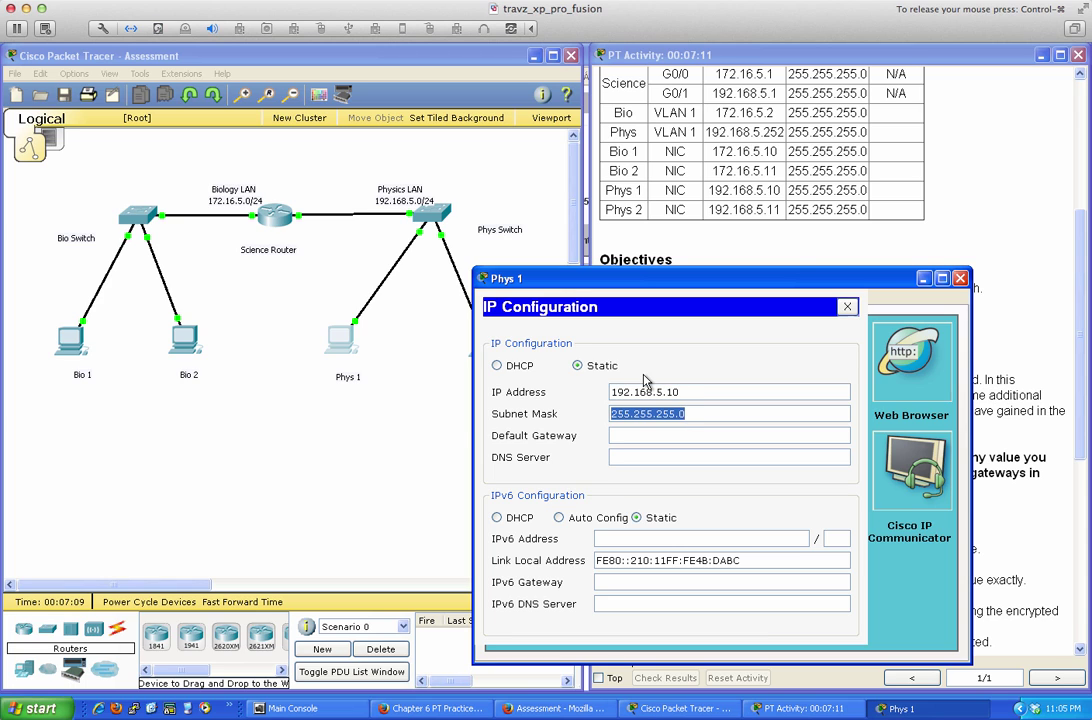
{"action": "key", "text": "Tab"}
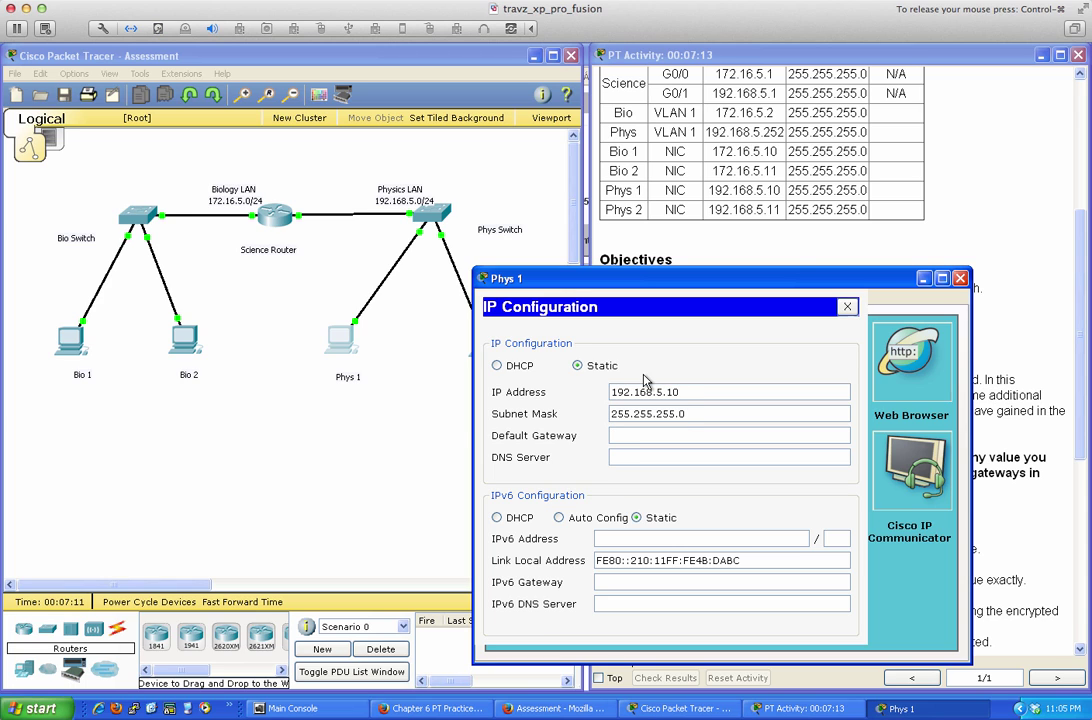
{"action": "type", "text": "192.168.5.1"}
{"action": "left_click", "coordinate": [846, 306]}
Ping the 192.168.5.1 gateway from Phys 1's command prompt, then close its window
{"action": "left_click", "coordinate": [824, 342]}
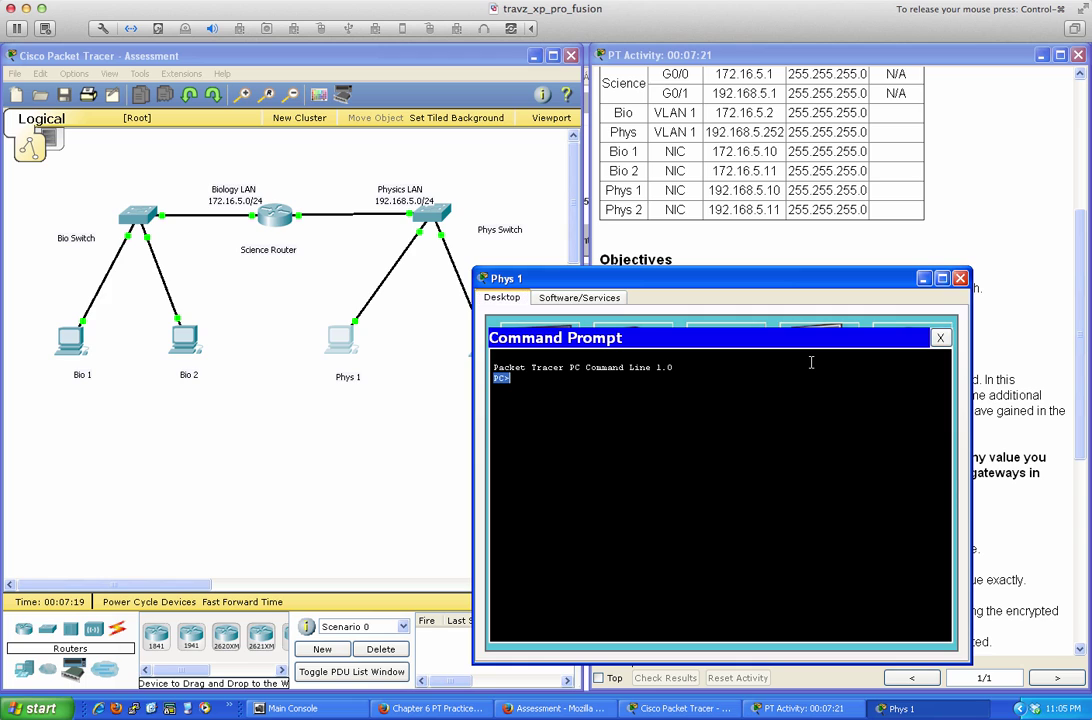
{"action": "type", "text": "ping 192.168.5.1"}
{"action": "key", "text": "Return"}
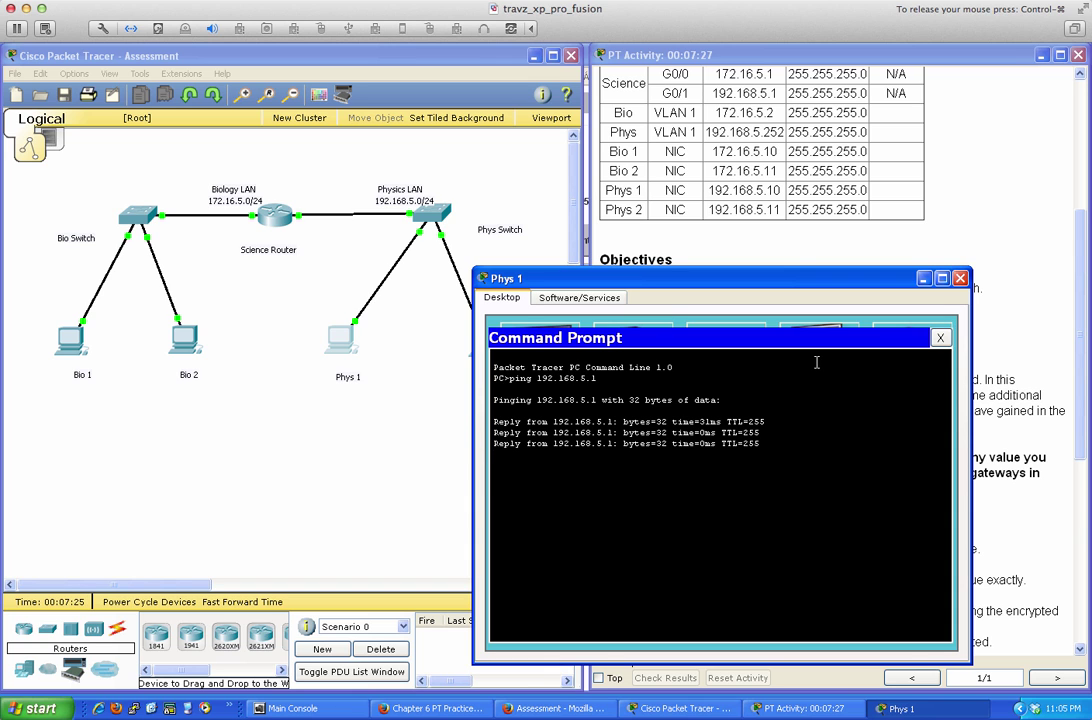
{"action": "left_click", "coordinate": [946, 340]}
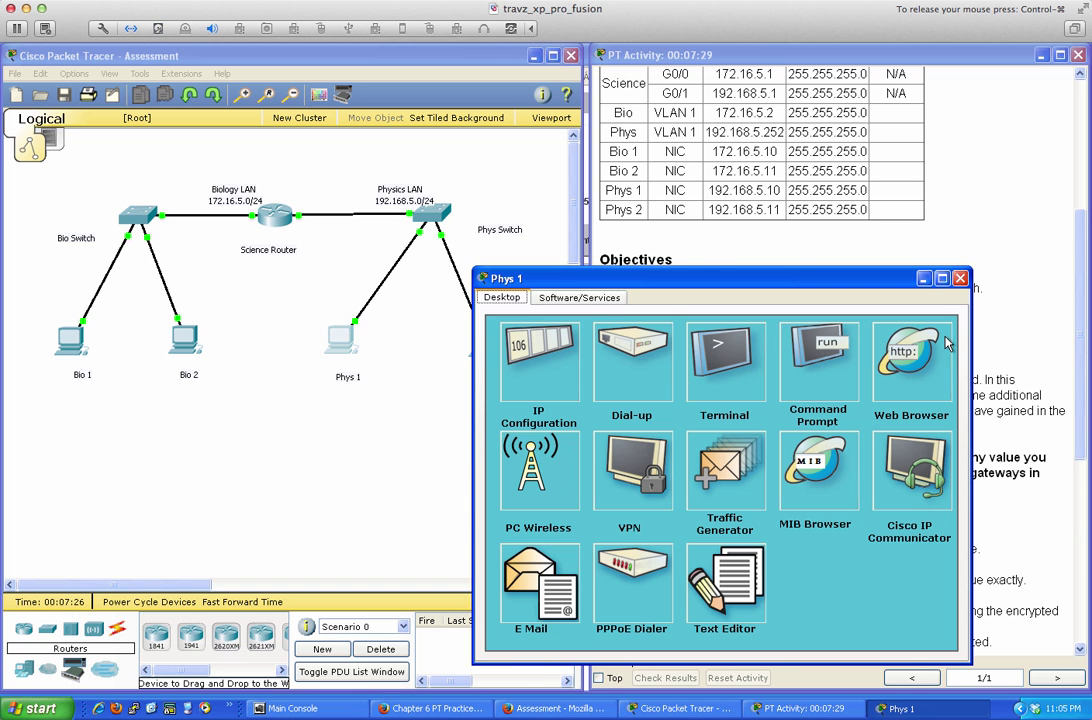
{"action": "left_click", "coordinate": [959, 278]}
Give Phys 2 IP address 192.168.5.11 with default mask and gateway 192.168.5.1
{"action": "left_click", "coordinate": [485, 348]}
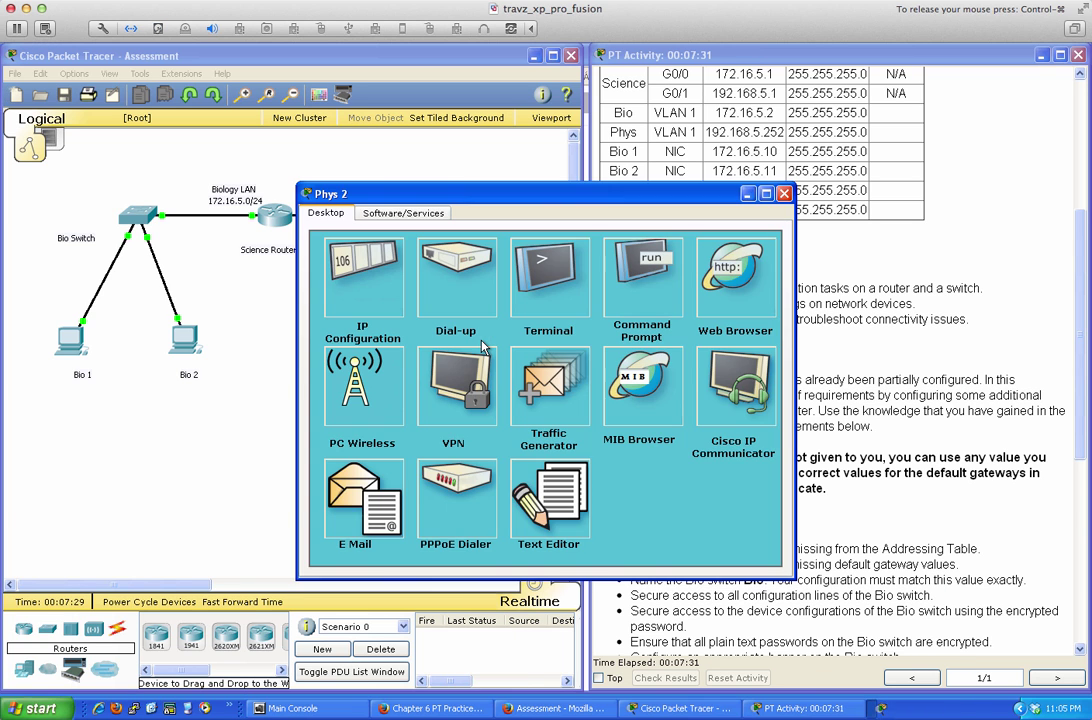
{"action": "left_click_drag", "start_coordinate": [563, 199], "coordinate": [681, 291]}
{"action": "left_click", "coordinate": [460, 388]}
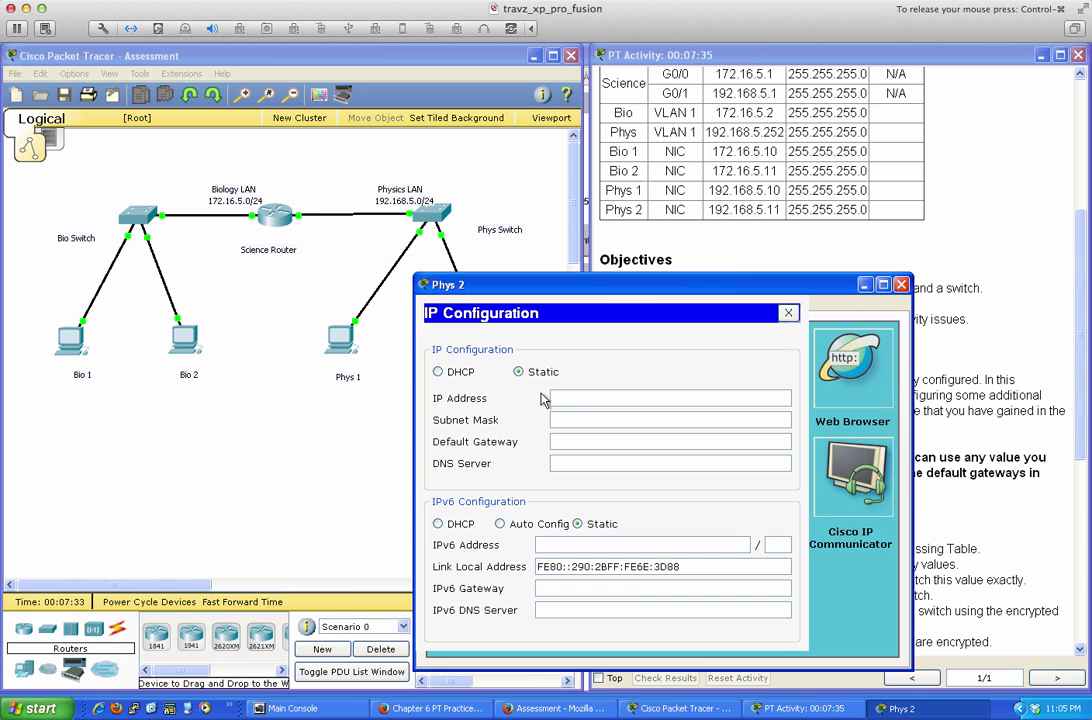
{"action": "left_click", "coordinate": [580, 399]}
{"action": "type", "text": "192.168.5.11"}
{"action": "key", "text": "Tab"}
{"action": "key", "text": "Tab"}
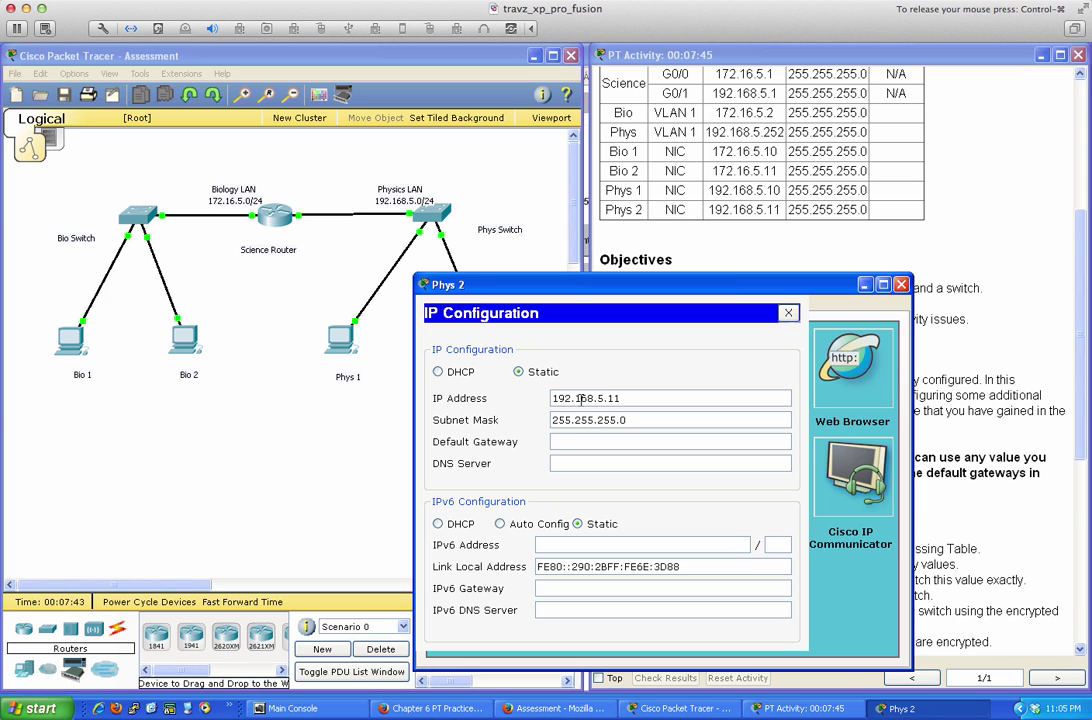
{"action": "type", "text": "192.168.5.1"}
{"action": "left_click", "coordinate": [789, 314]}
Ping 192.168.5.1 from Phys 2, then open the Bio switch console maximized
{"action": "left_click", "coordinate": [762, 362]}
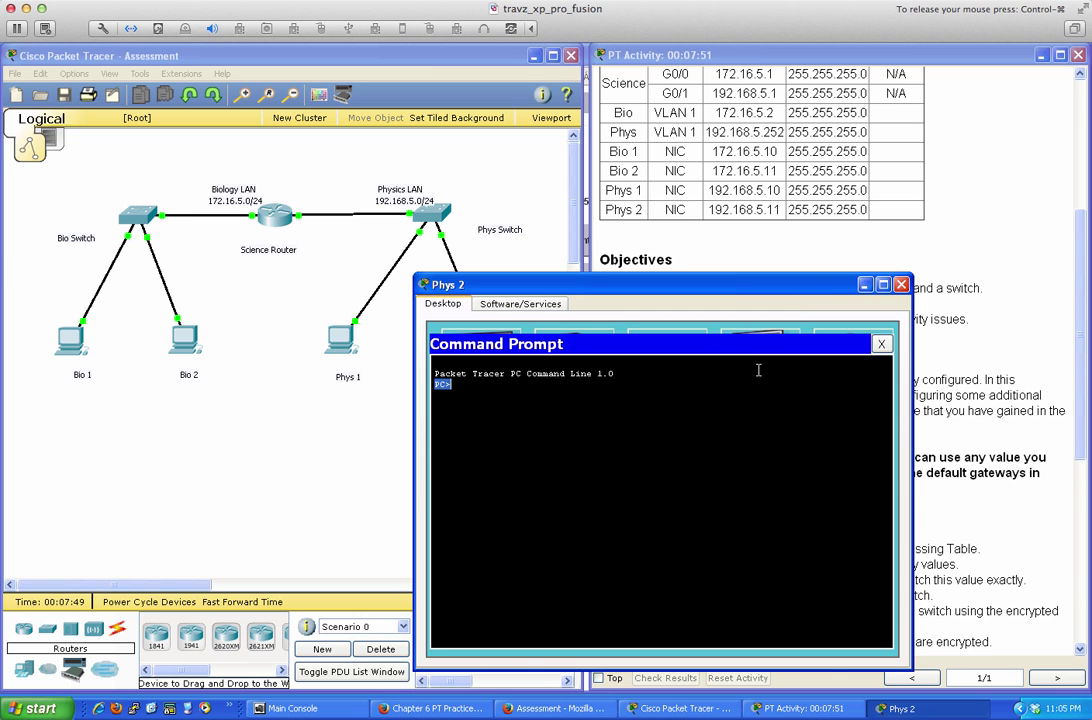
{"action": "type", "text": "ping 192.168.5.1"}
{"action": "key", "text": "Return"}
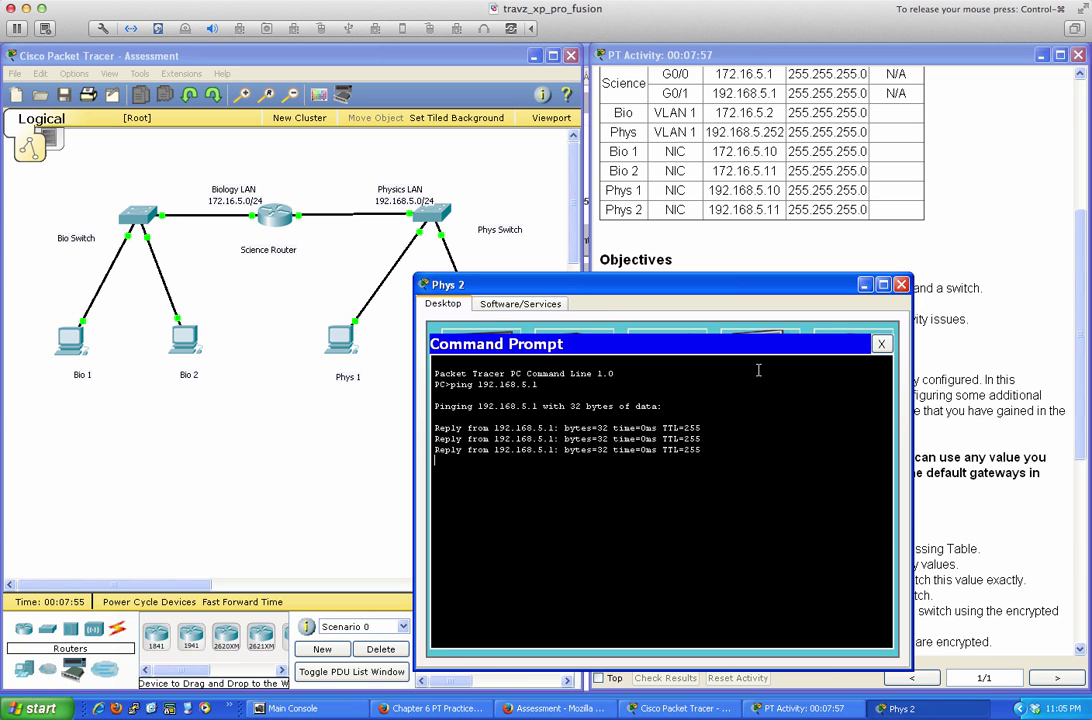
{"action": "left_click", "coordinate": [901, 284]}
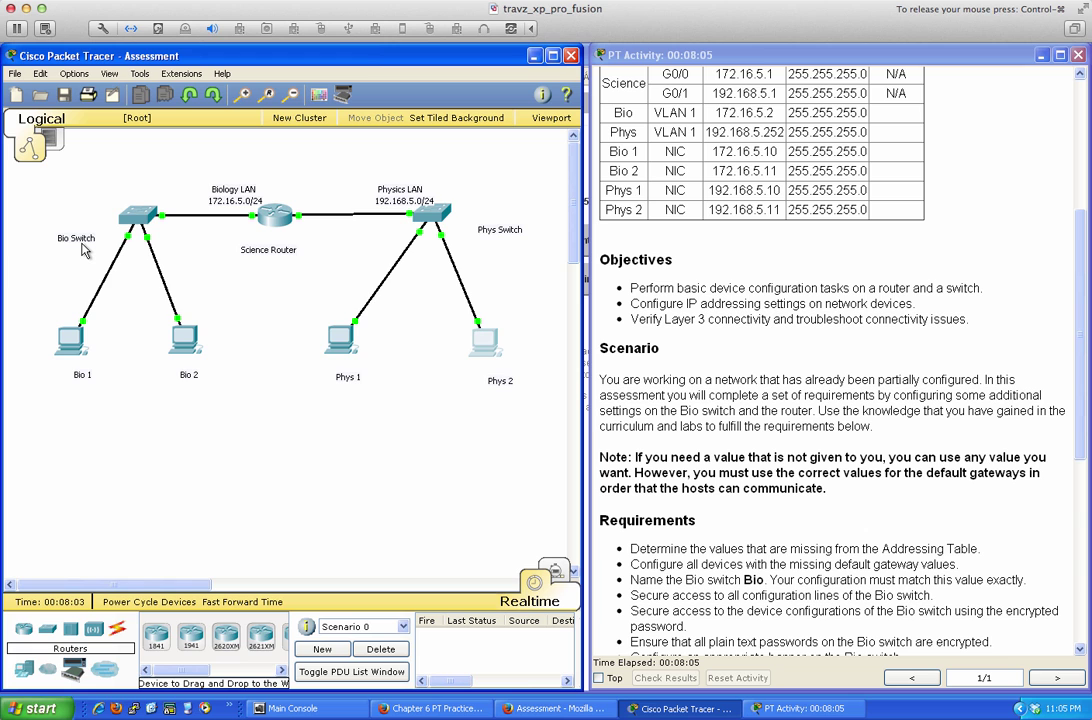
{"action": "left_click", "coordinate": [125, 207]}
{"action": "double_click", "coordinate": [711, 195]}
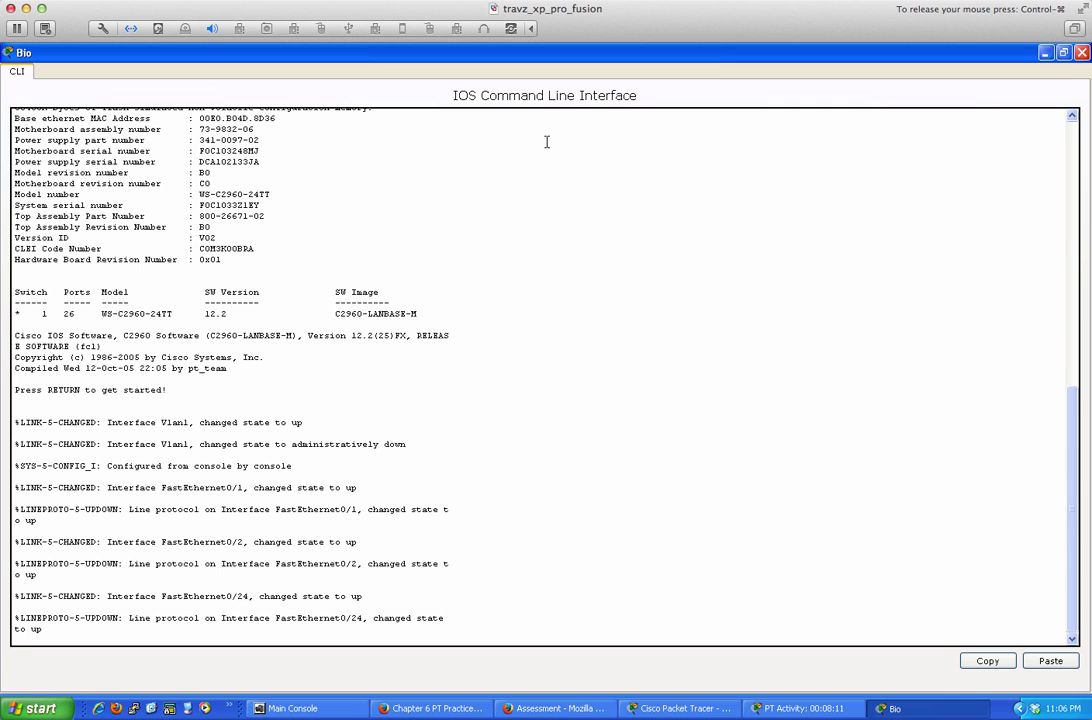
Enter privileged and global configuration mode and set the switch hostname to Bio
{"action": "double_click", "coordinate": [562, 55]}
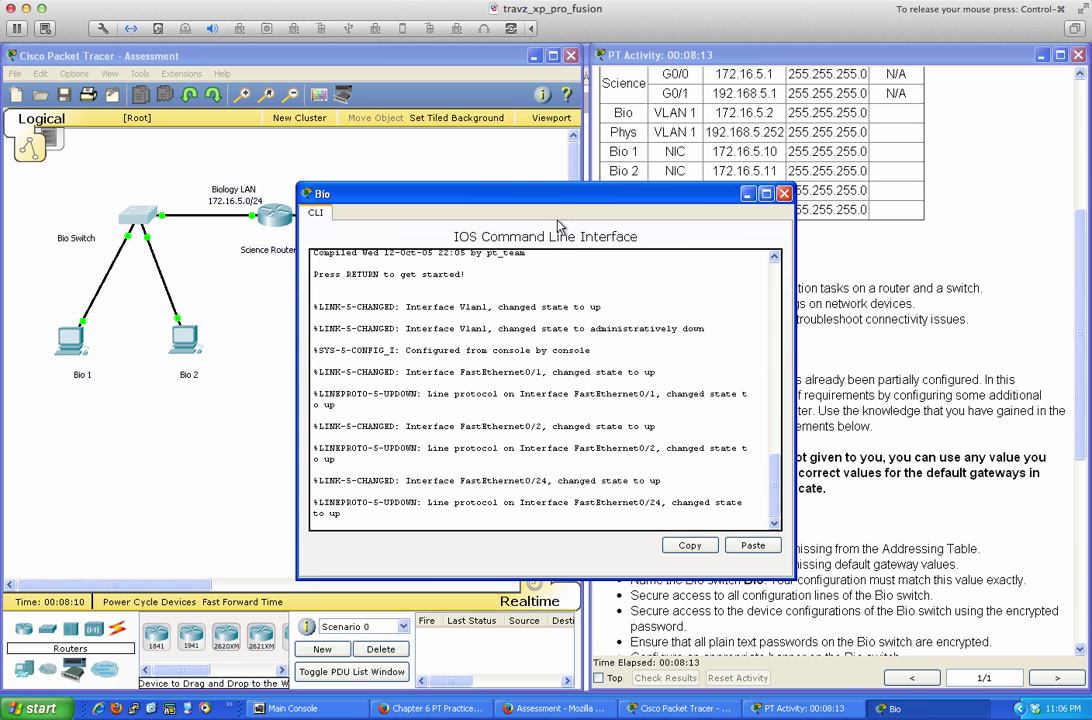
{"action": "left_click_drag", "start_coordinate": [558, 200], "coordinate": [451, 293]}
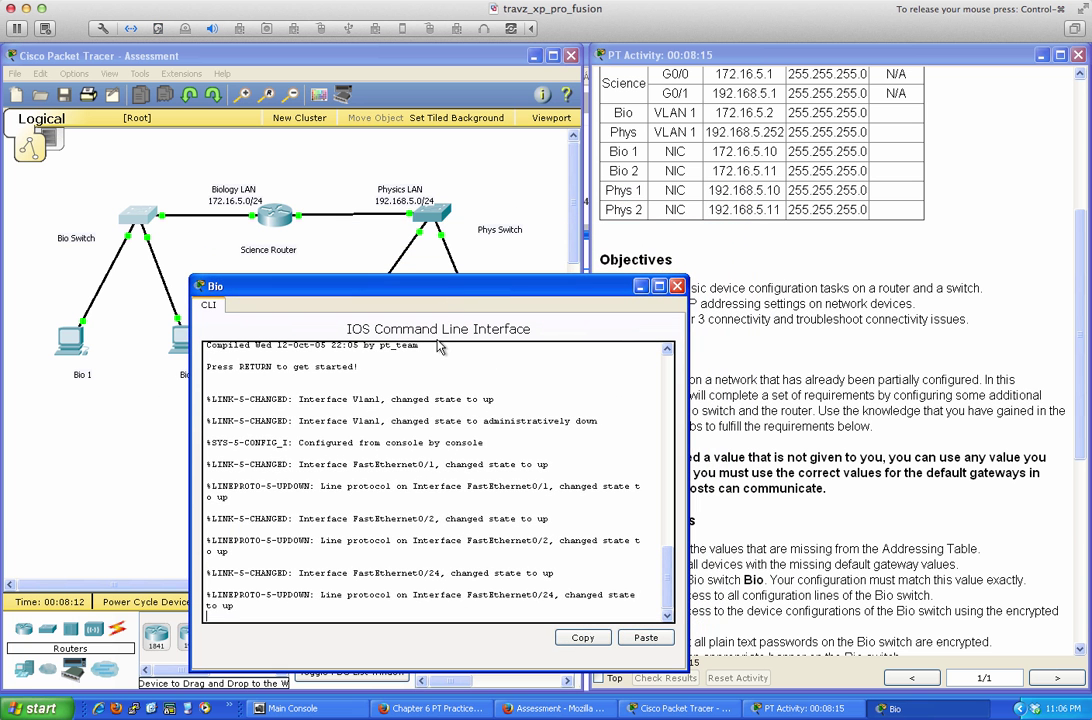
{"action": "key", "text": "Return"}
{"action": "key", "text": "Return"}
{"action": "key", "text": "Return"}
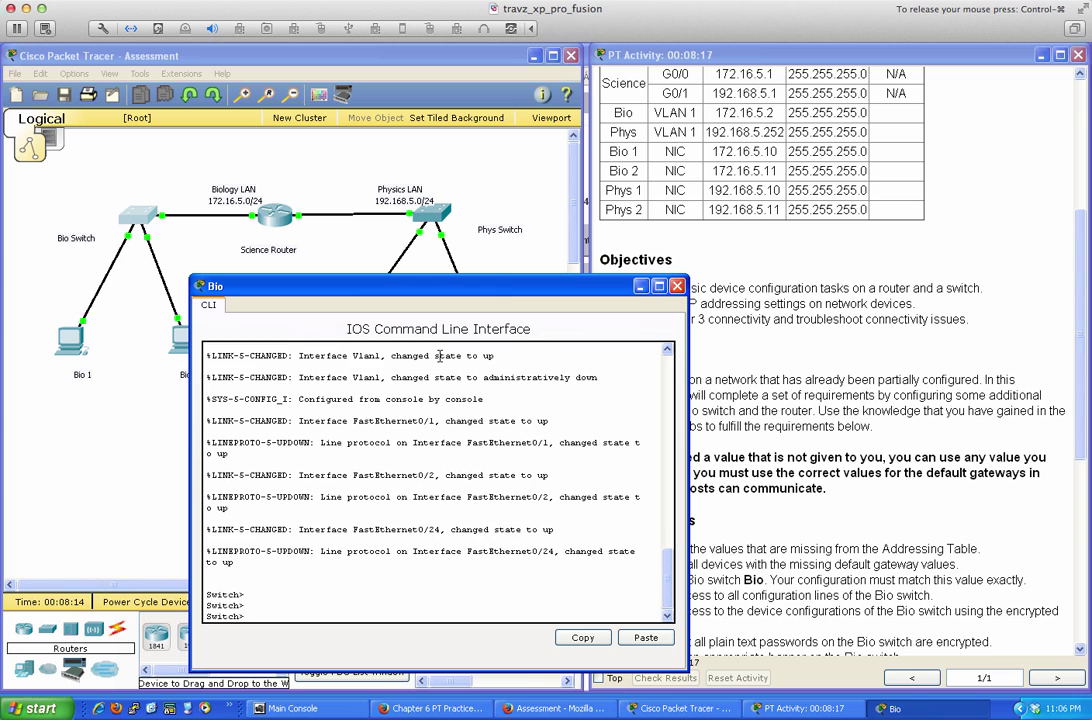
{"action": "type", "text": "en"}
{"action": "key", "text": "Return"}
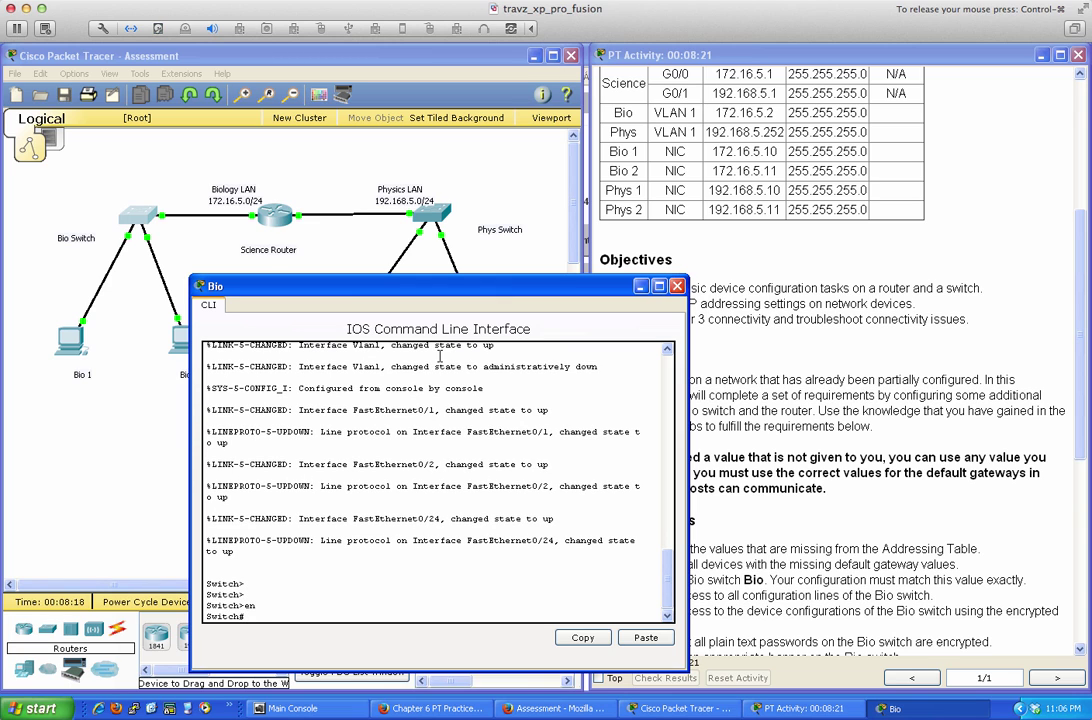
{"action": "key", "text": "Return"}
{"action": "key", "text": "Return"}
{"action": "key", "text": "Return"}
{"action": "type", "text": "conf t"}
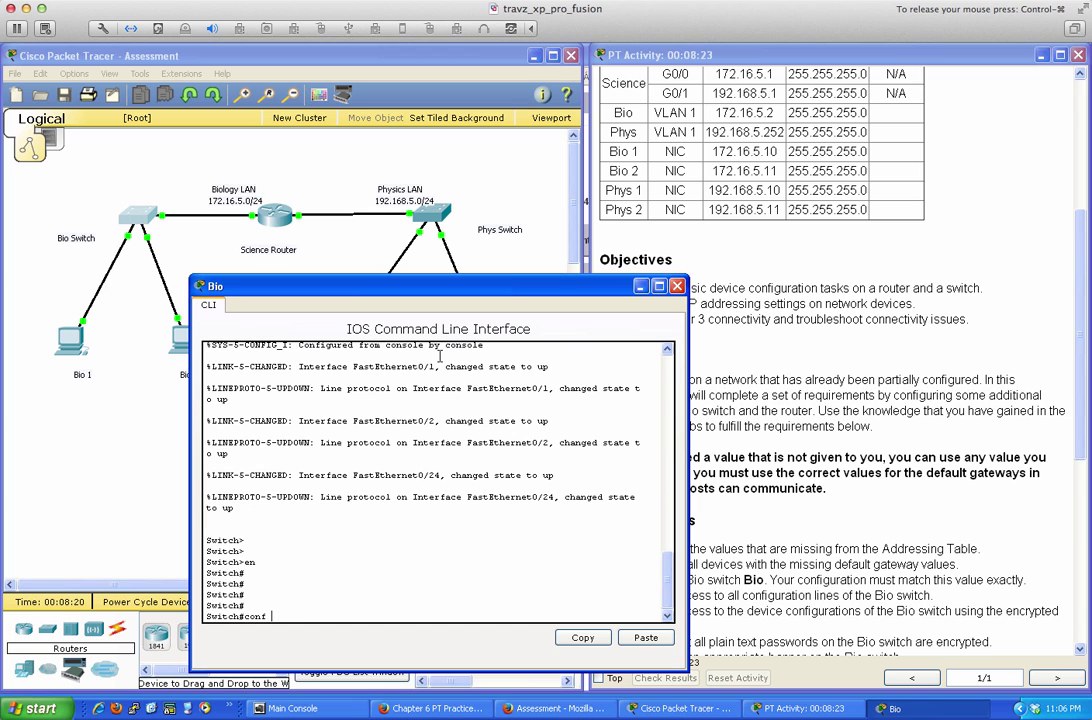
{"action": "key", "text": "Return"}
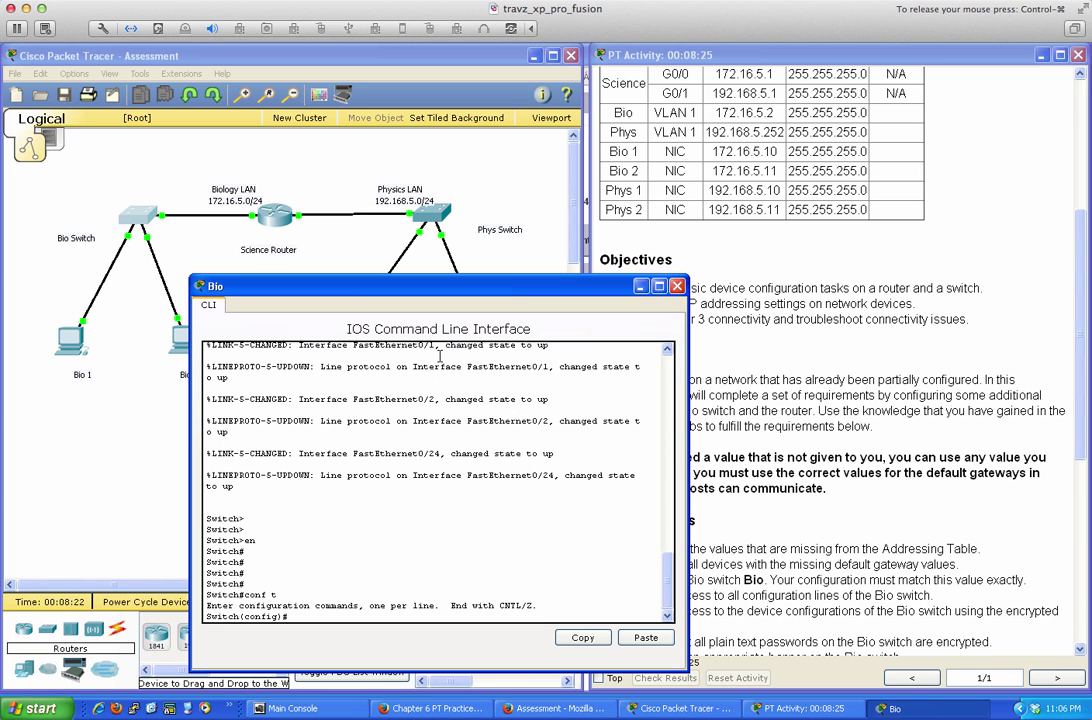
{"action": "type", "text": "hos"}
{"action": "key", "text": "Tab"}
{"action": "type", "text": "Bio"}
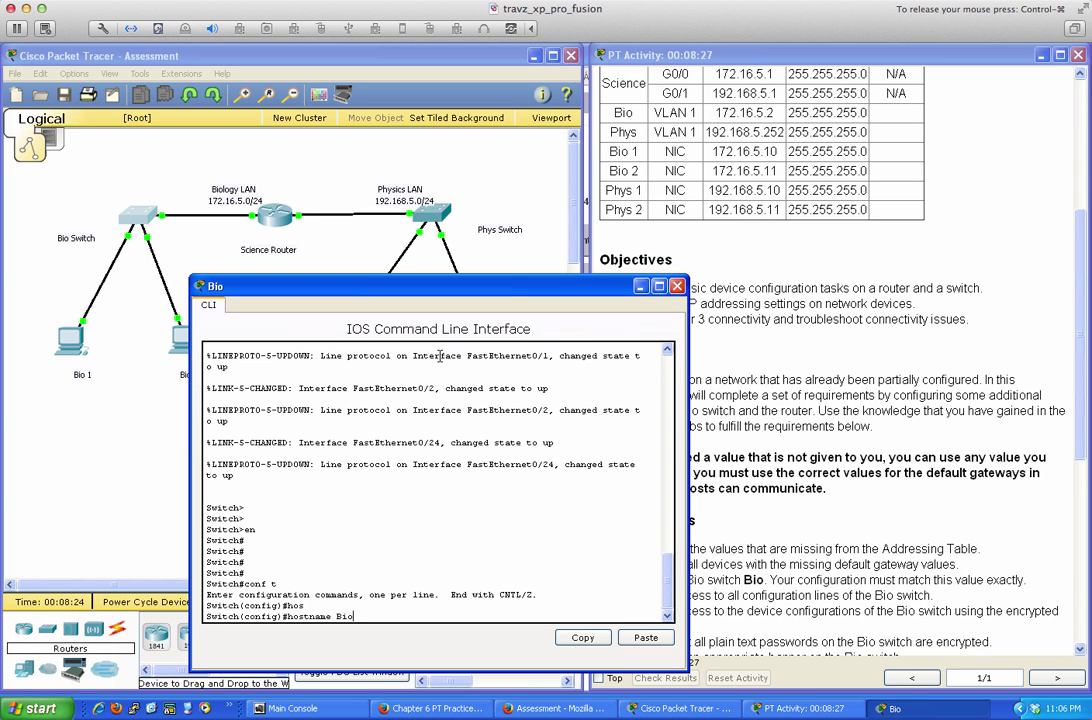
{"action": "key", "text": "Return"}
{"action": "key", "text": "Return"}
{"action": "key", "text": "Return"}
{"action": "key", "text": "Return"}
{"action": "key", "text": "Return"}
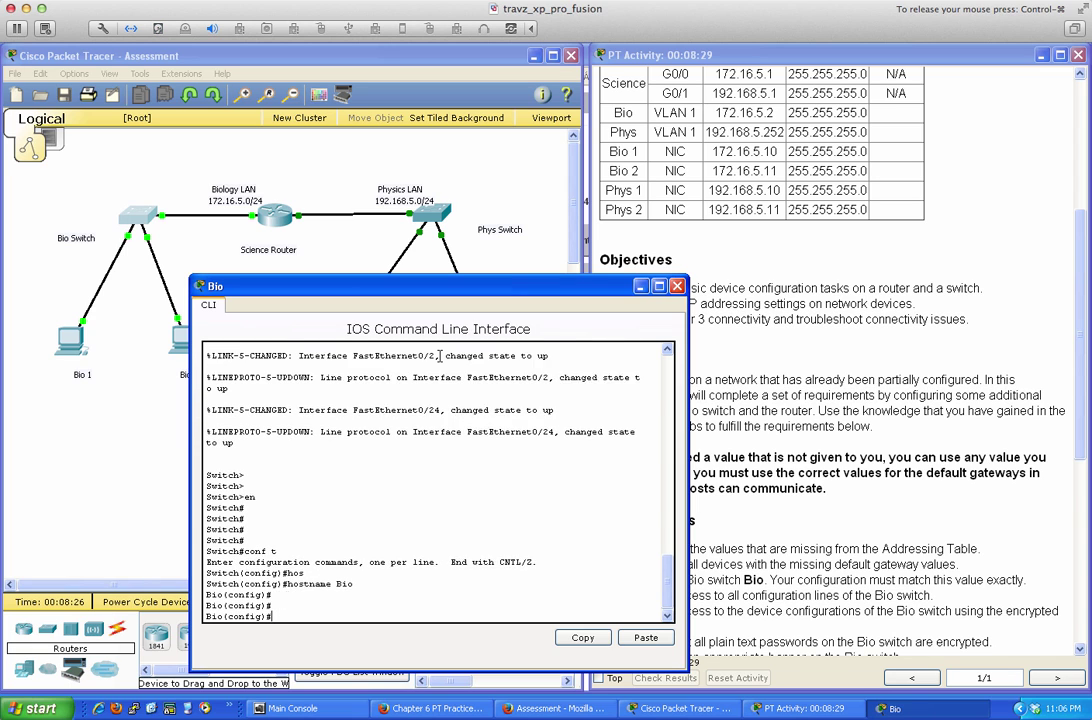
Exit configuration mode and page through the running configuration with sh run
{"action": "type", "text": "exit"}
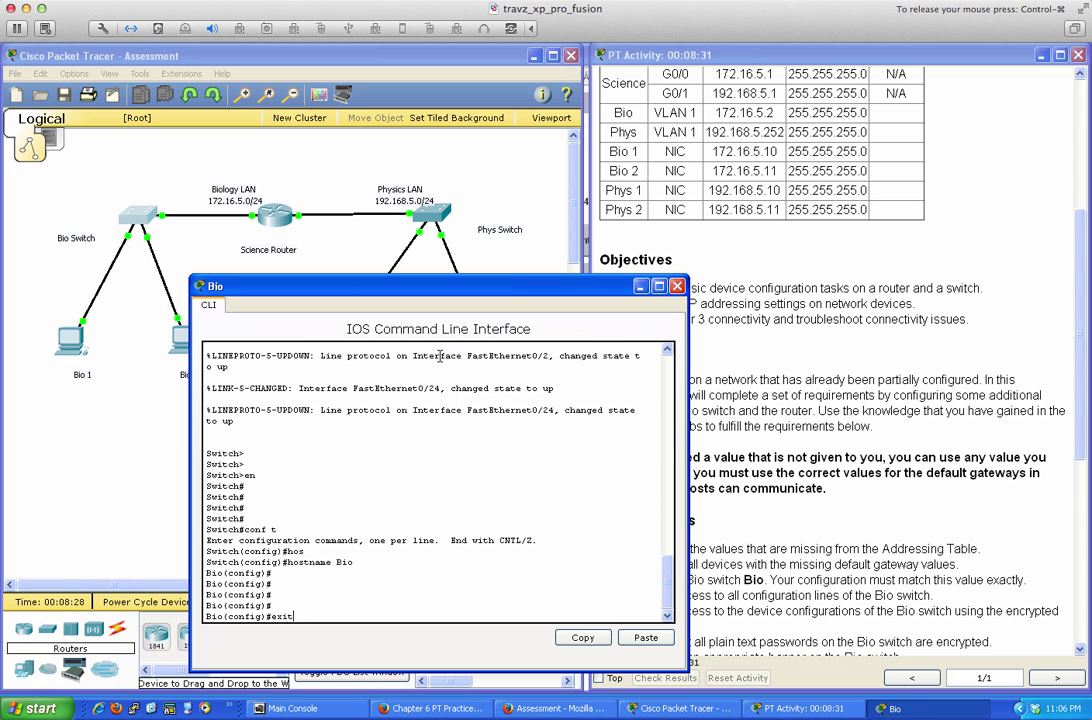
{"action": "key", "text": "Return"}
{"action": "key", "text": "Return"}
{"action": "key", "text": "Return"}
{"action": "key", "text": "Return"}
{"action": "type", "text": "sh run"}
{"action": "key", "text": "Return"}
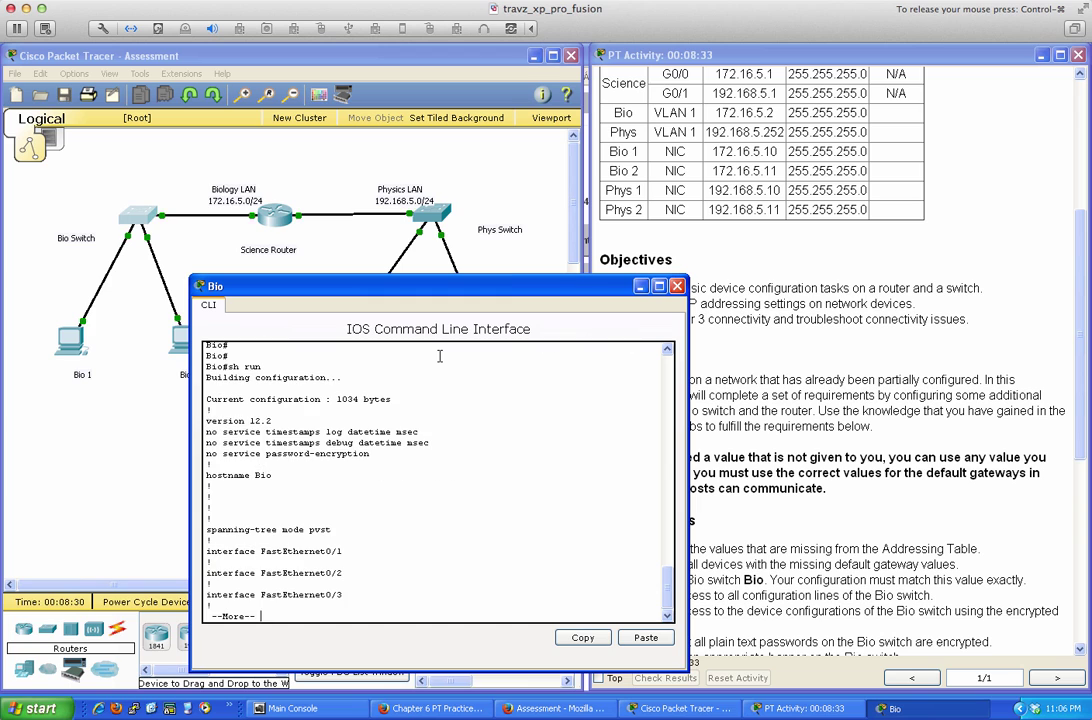
{"action": "key", "text": "space"}
{"action": "key", "text": "space"}
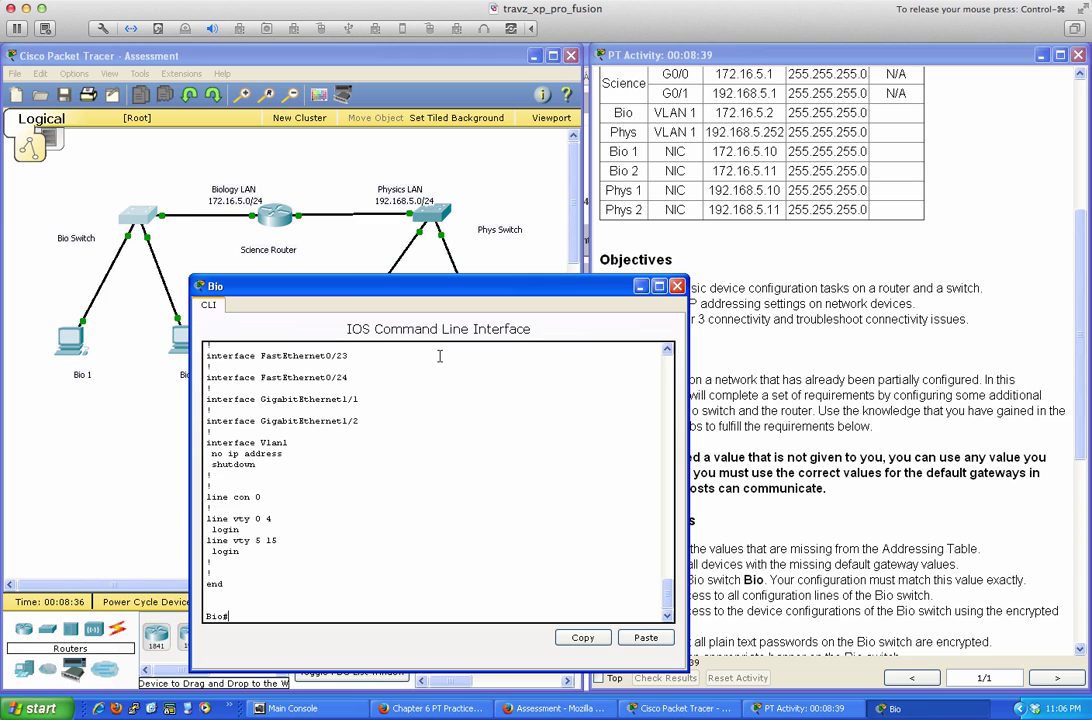
{"action": "key", "text": "Return"}
{"action": "key", "text": "Return"}
{"action": "key", "text": "Return"}
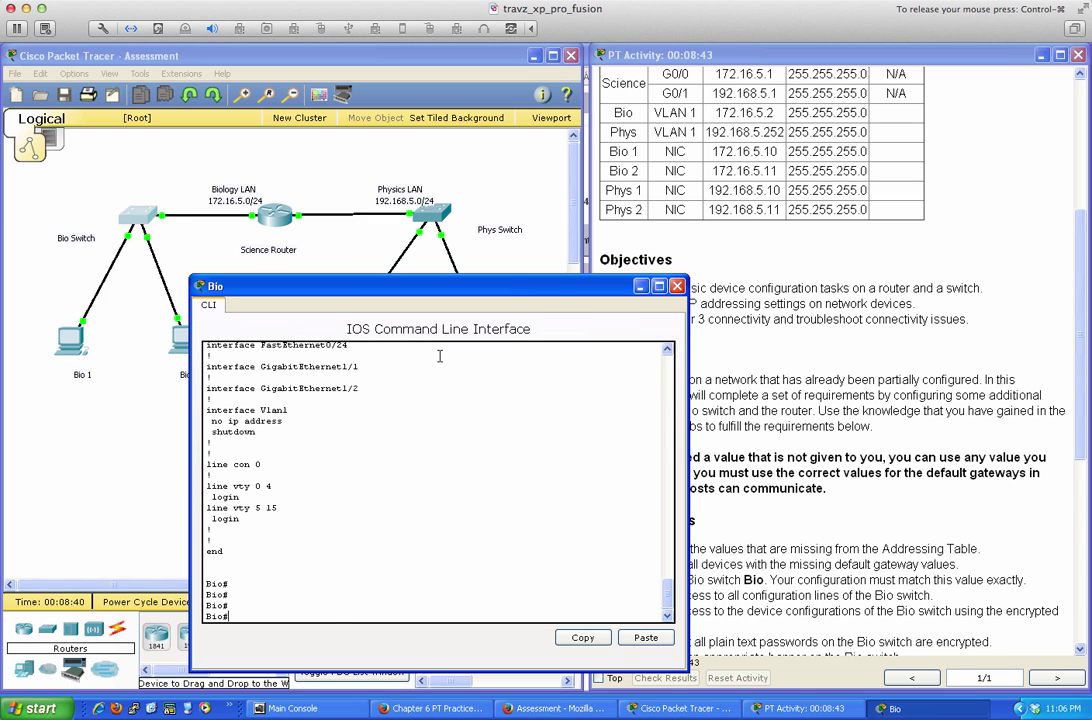
{"action": "type", "text": "conf t"}
Set the switch's ip default-gateway to 172.16.5.1 in global configuration
{"action": "key", "text": "Return"}
{"action": "type", "text": "ip de"}
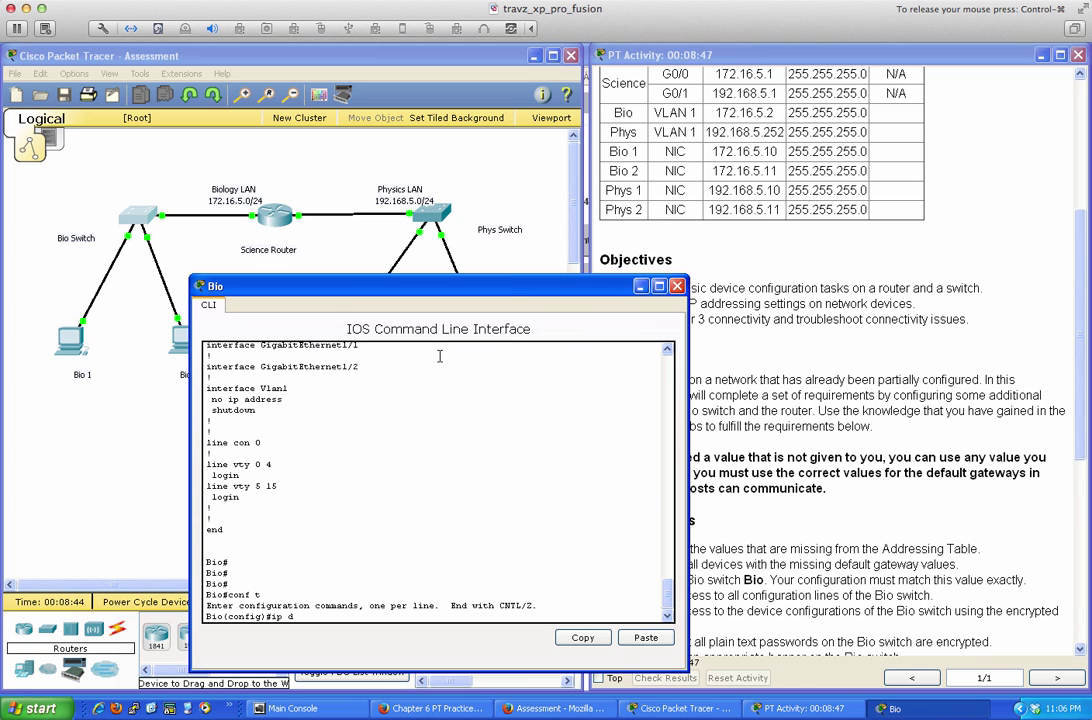
{"action": "key", "text": "Tab"}
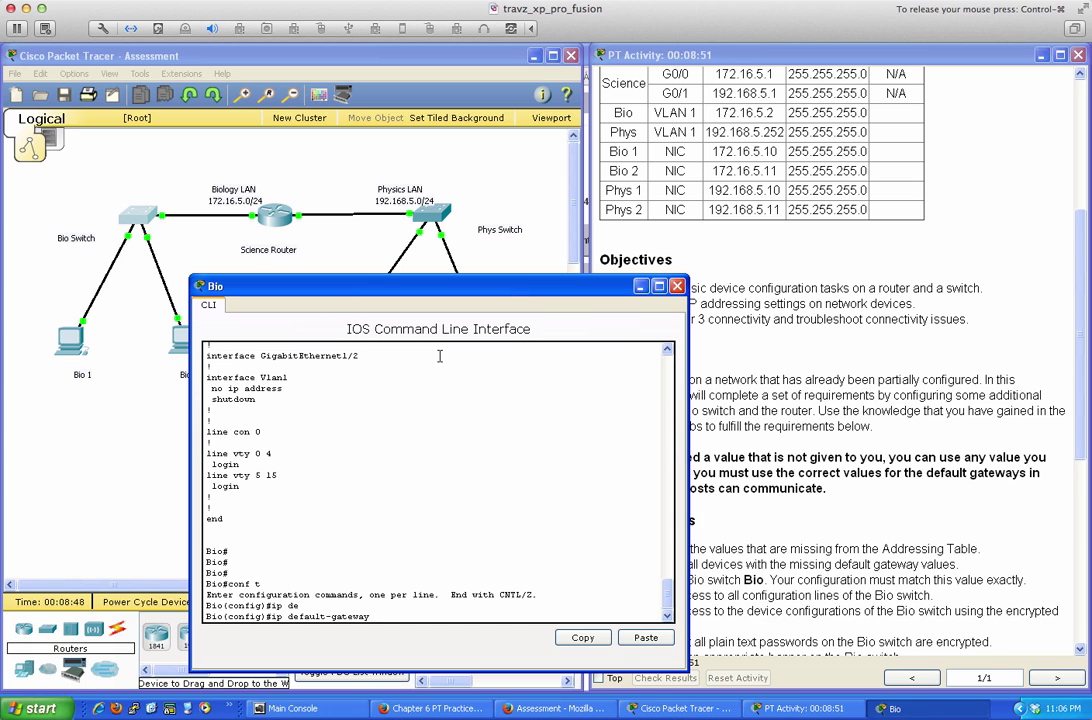
{"action": "type", "text": "172.16.5.1"}
{"action": "key", "text": "Return"}
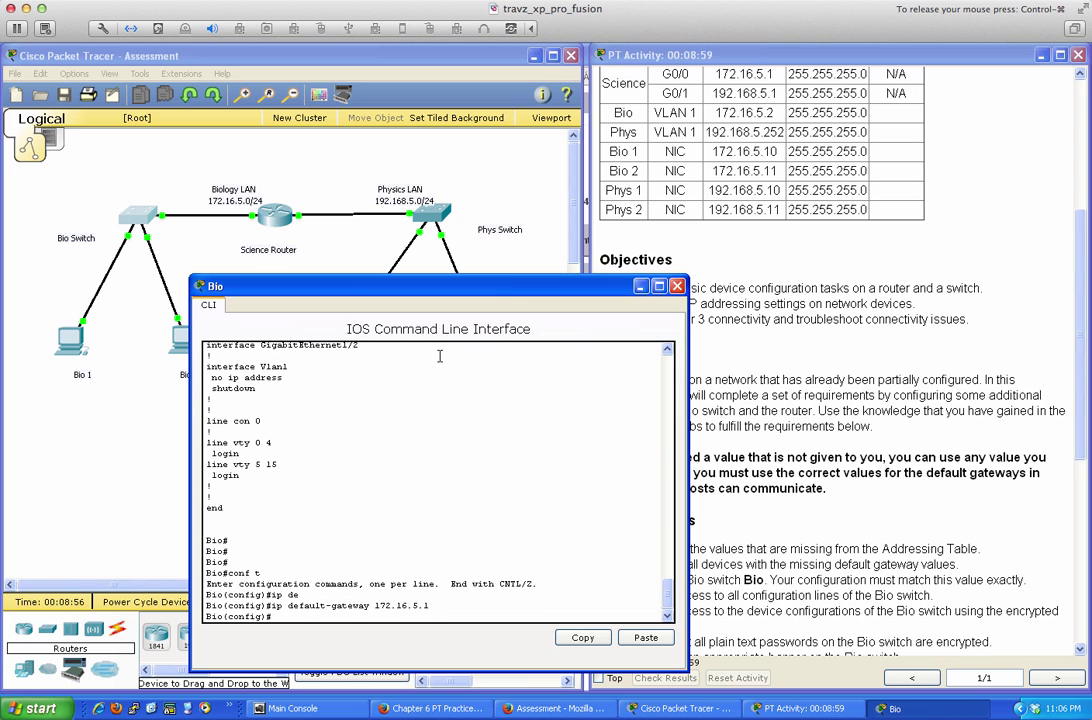
{"action": "type", "text": "exit"}
{"action": "key", "text": "Return"}
Save the configuration with wri mem and ping 172.16.5.1
{"action": "key", "text": "Return"}
{"action": "key", "text": "Return"}
{"action": "type", "text": "wri me"}
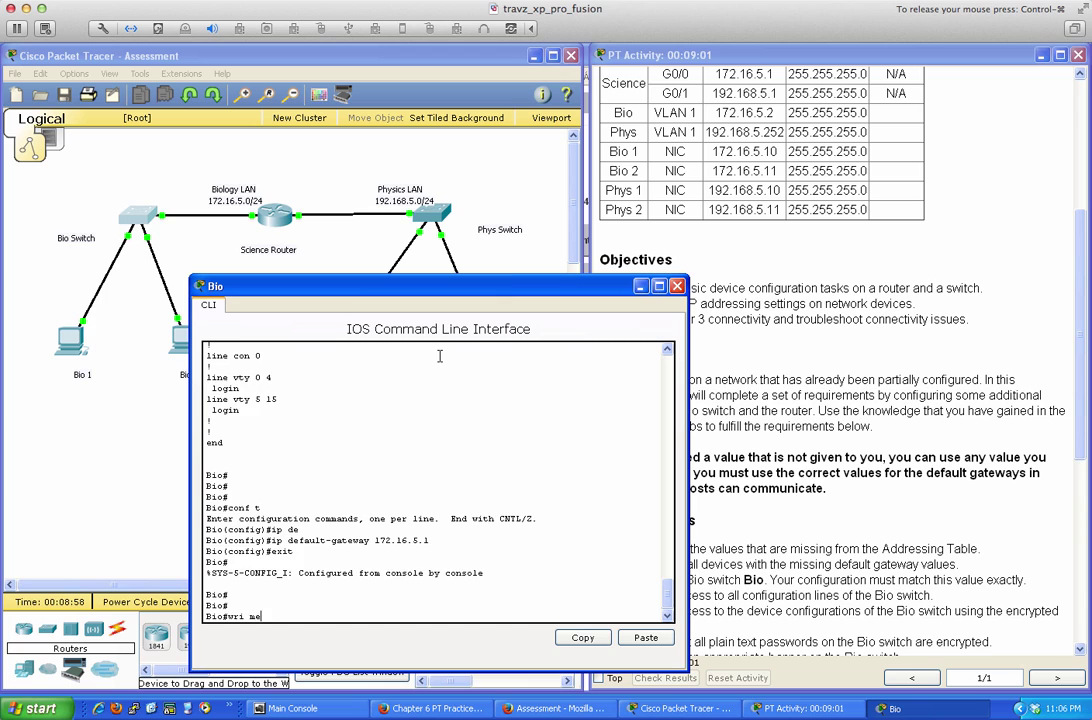
{"action": "type", "text": "m"}
{"action": "key", "text": "Return"}
{"action": "key", "text": "Return"}
{"action": "key", "text": "Return"}
{"action": "type", "text": "pi"}
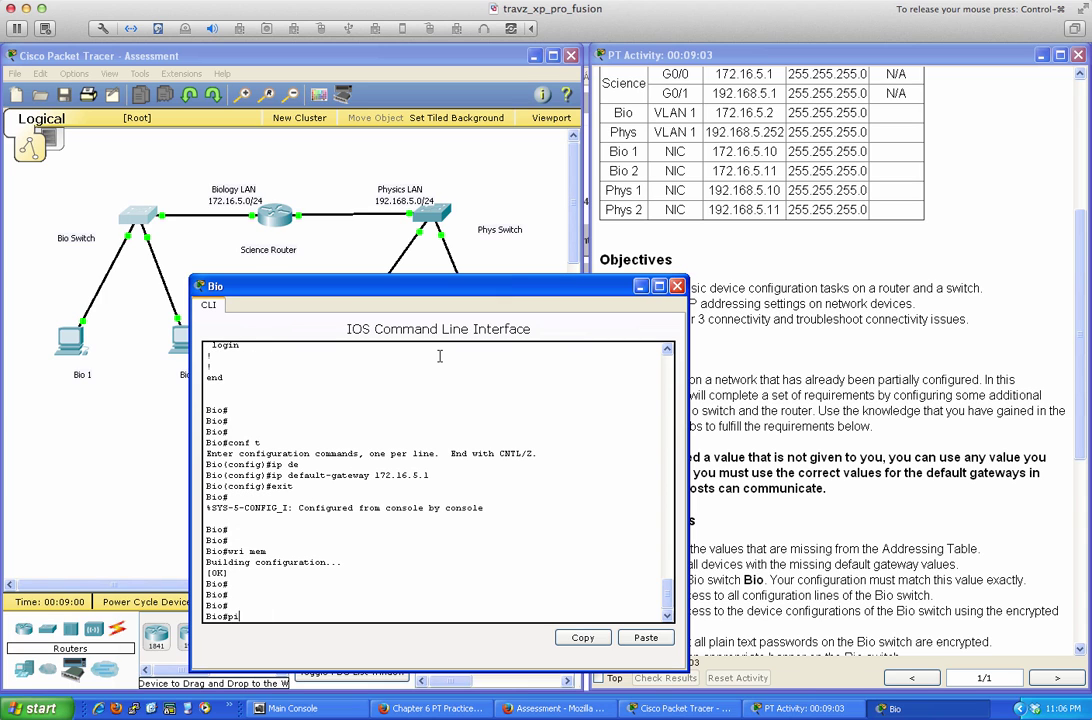
{"action": "type", "text": "ng 172.16.5.1"}
{"action": "key", "text": "Return"}
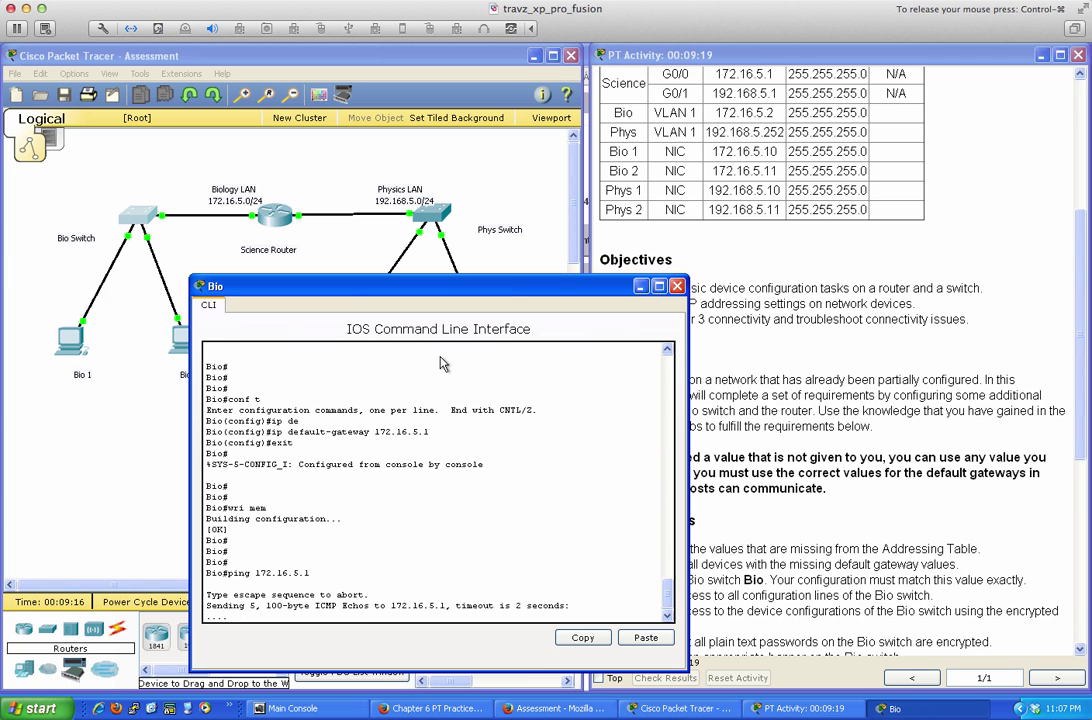
Review the full running configuration with sh ru and return to global configuration
{"action": "type", "text": "sh ru"}
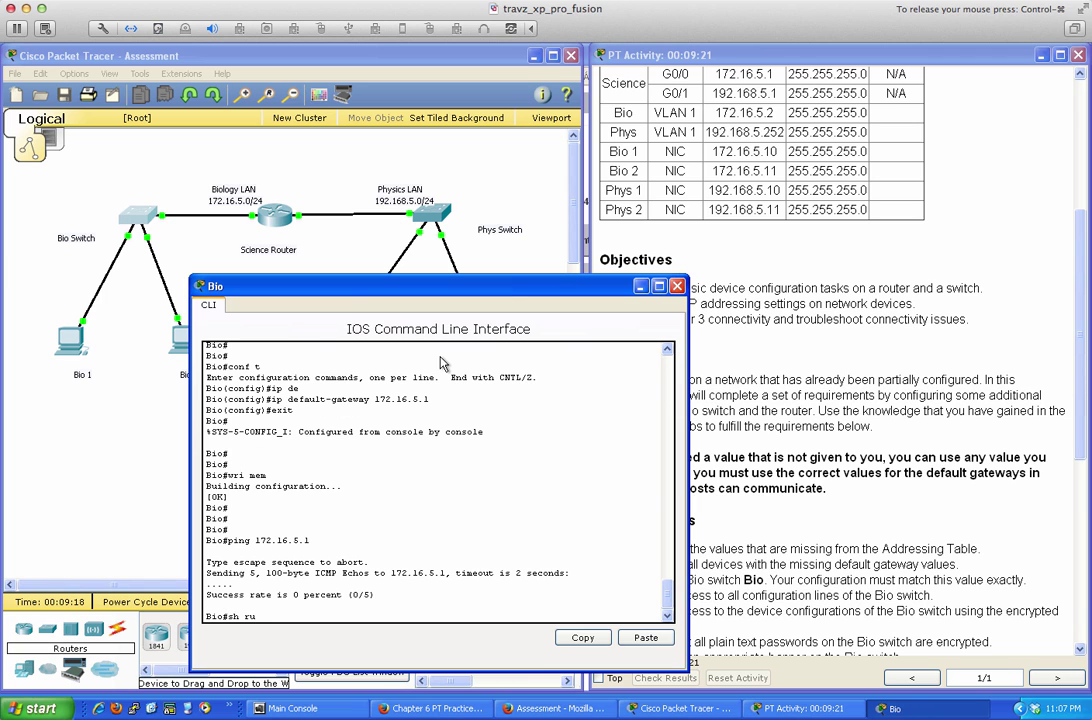
{"action": "key", "text": "Return"}
{"action": "key", "text": "space"}
{"action": "key", "text": "space"}
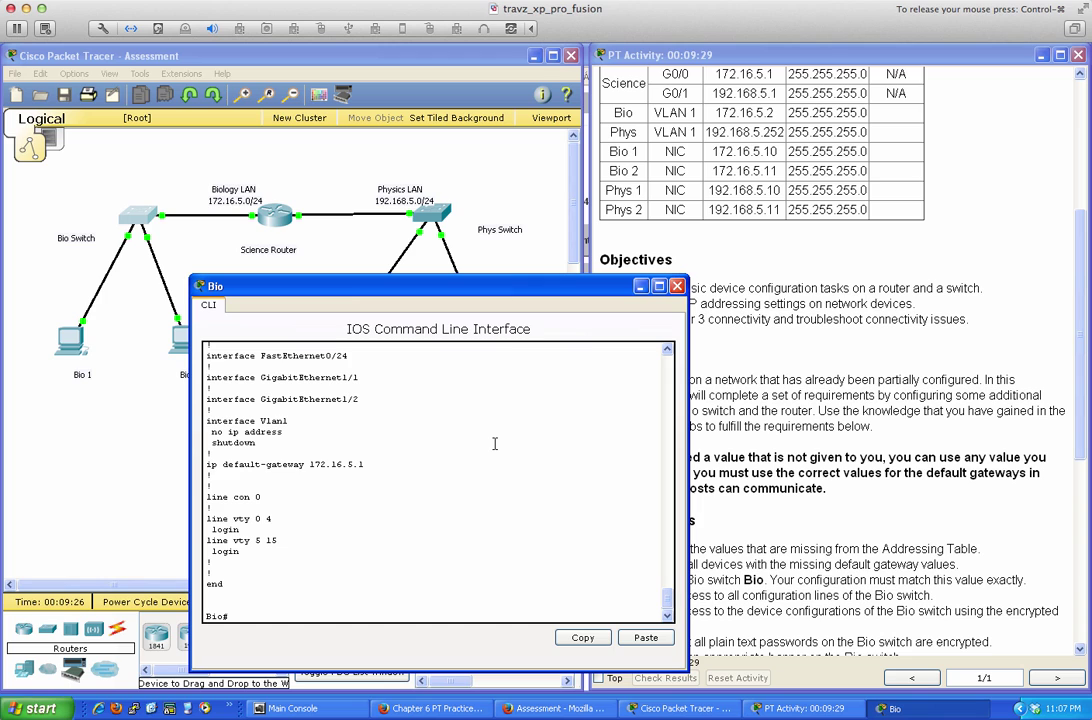
{"action": "type", "text": "conf t"}
{"action": "key", "text": "Return"}
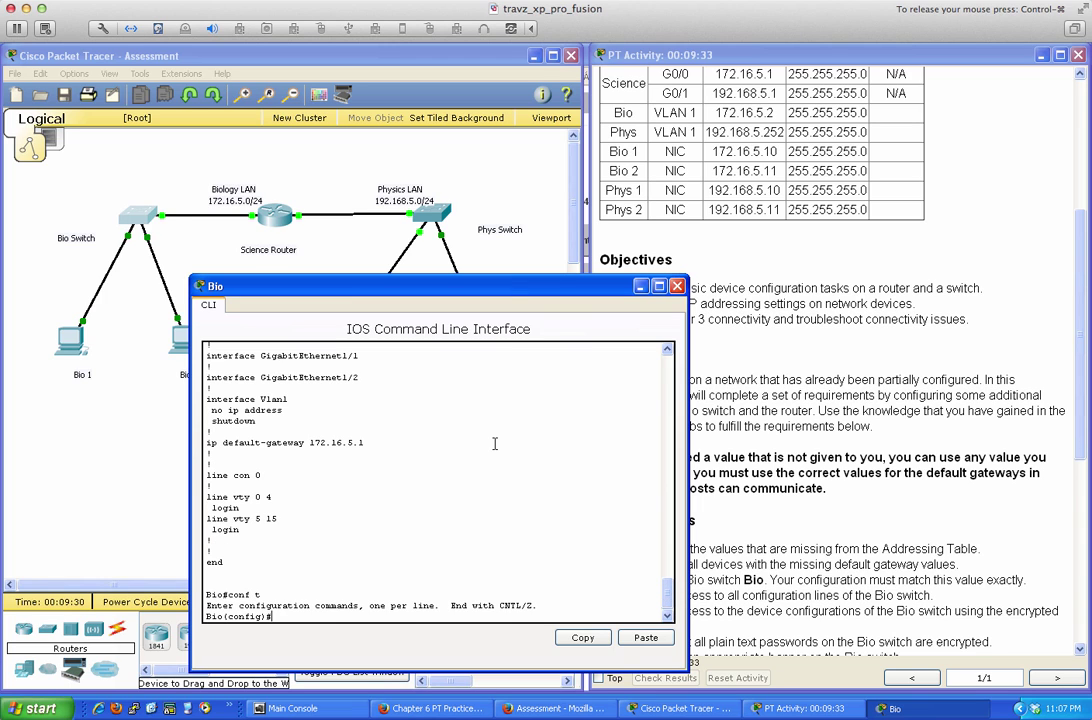
Bring up interface VLAN 1 and address it 172.16.5.2 255.255.255.0
{"action": "type", "text": "int vlan 1"}
{"action": "key", "text": "Return"}
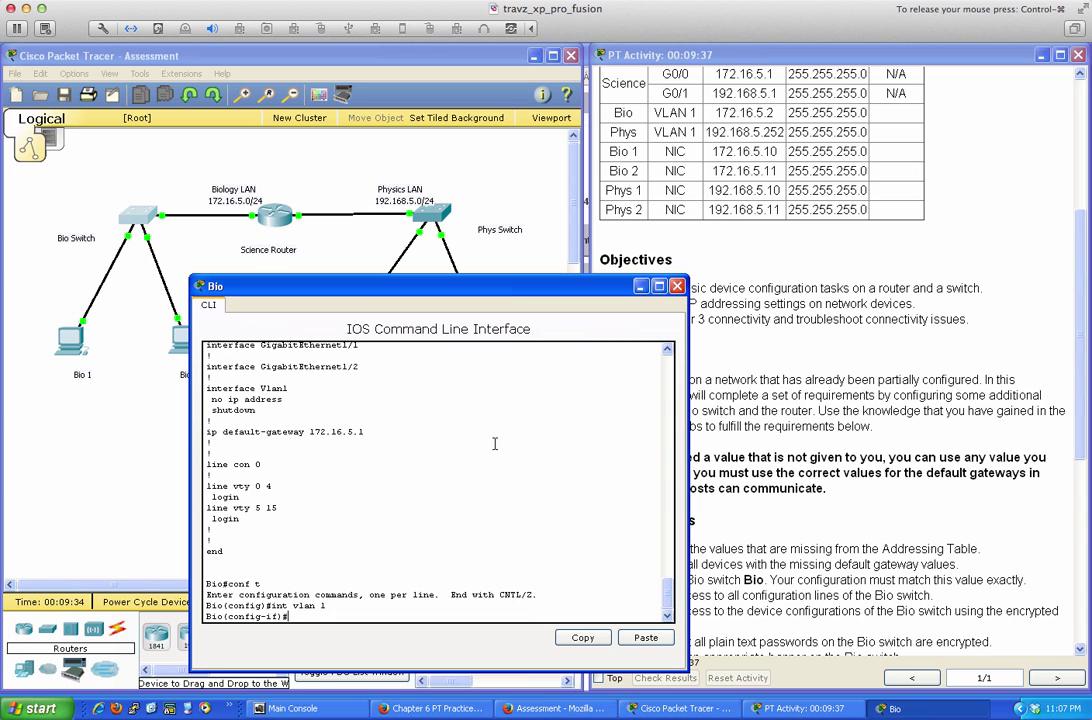
{"action": "type", "text": "no shut"}
{"action": "key", "text": "Return"}
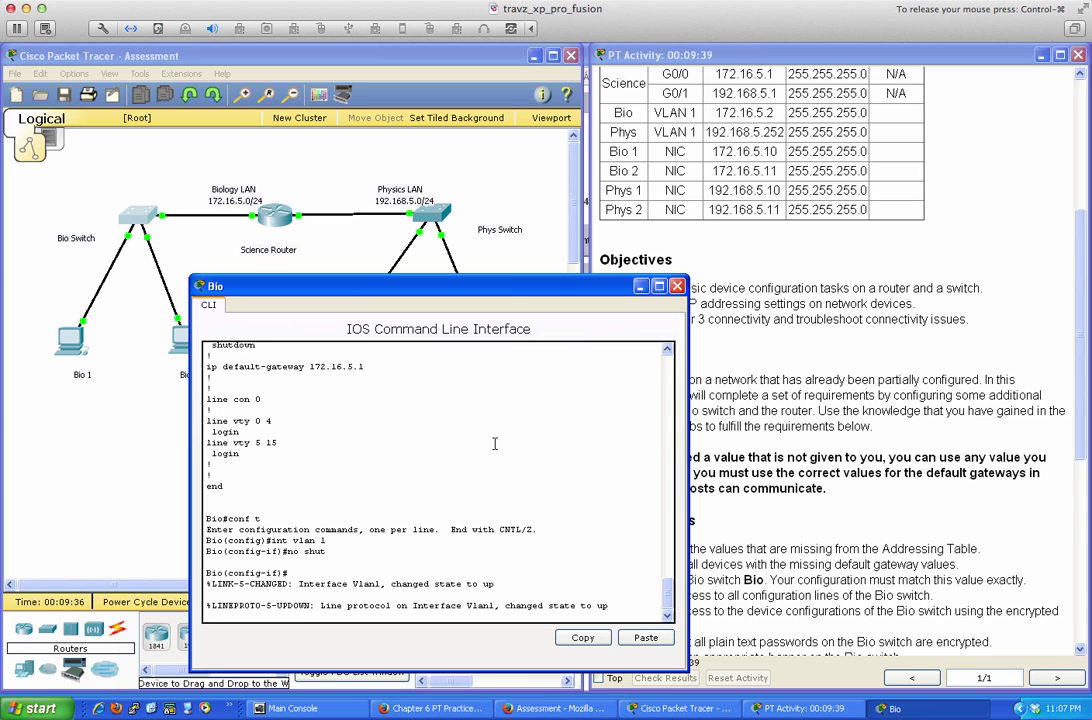
{"action": "key", "text": "Return"}
{"action": "key", "text": "Return"}
{"action": "type", "text": "ip "}
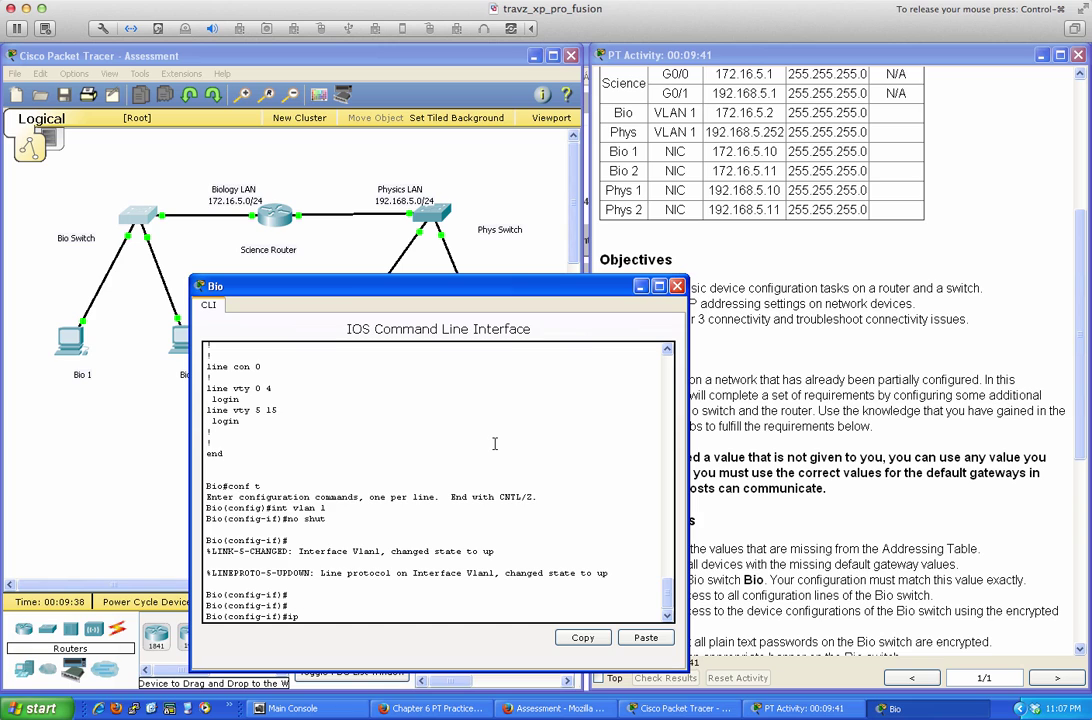
{"action": "type", "text": "add"}
{"action": "key", "text": "Tab"}
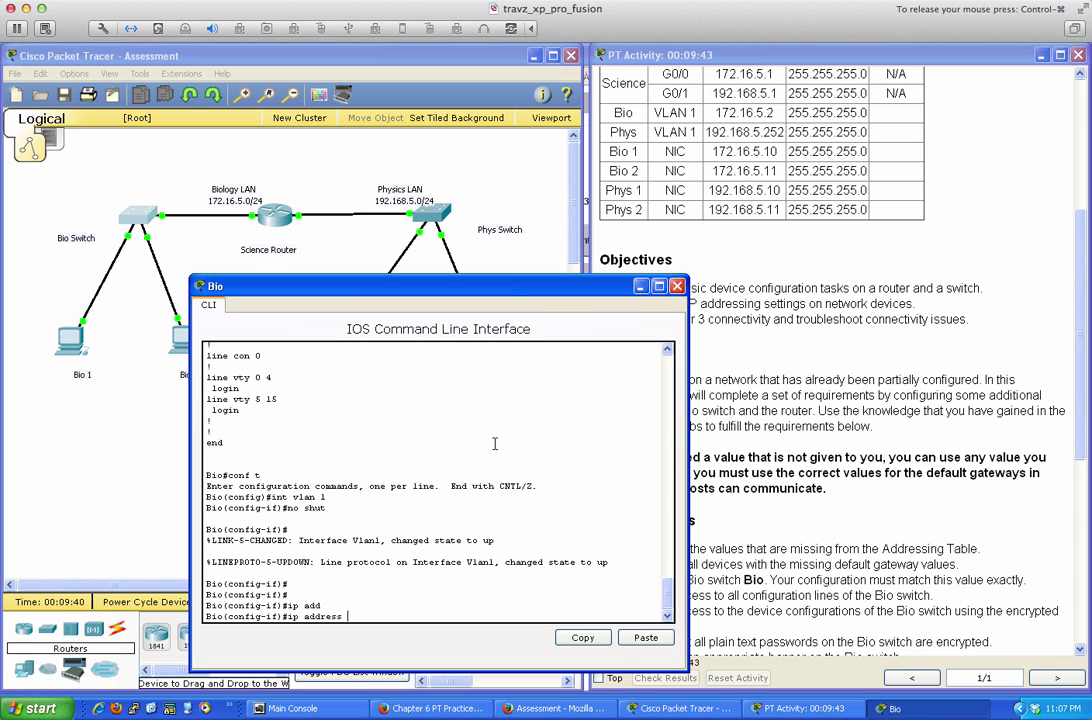
{"action": "type", "text": "172.16.5.2 255.255.255.0"}
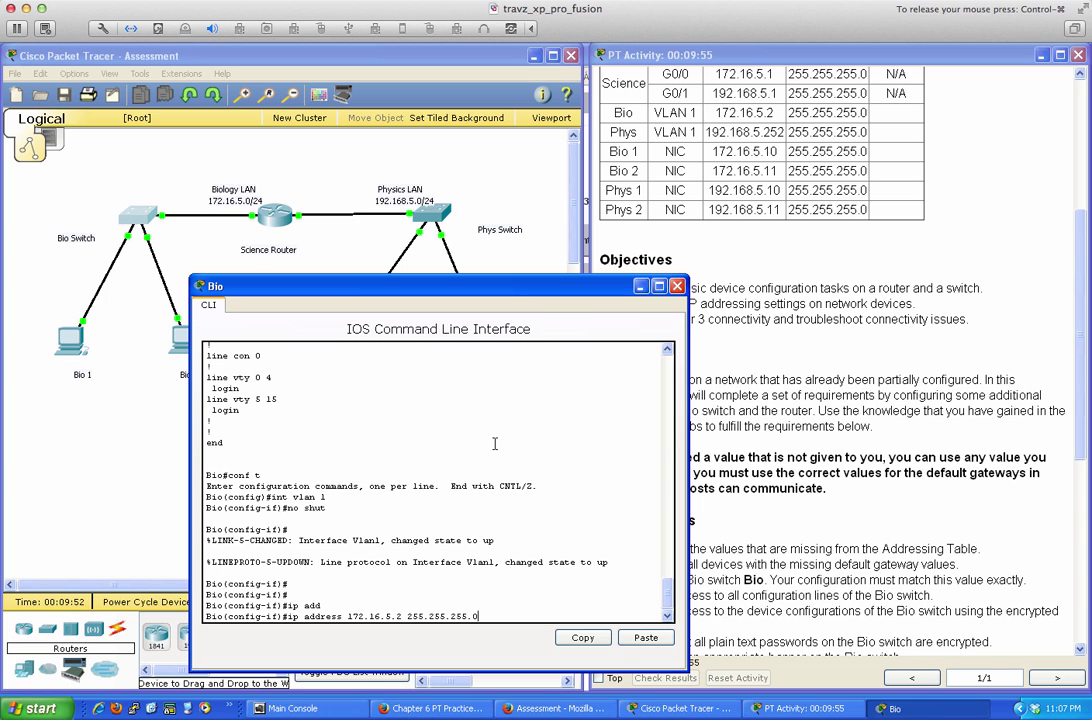
{"action": "key", "text": "Return"}
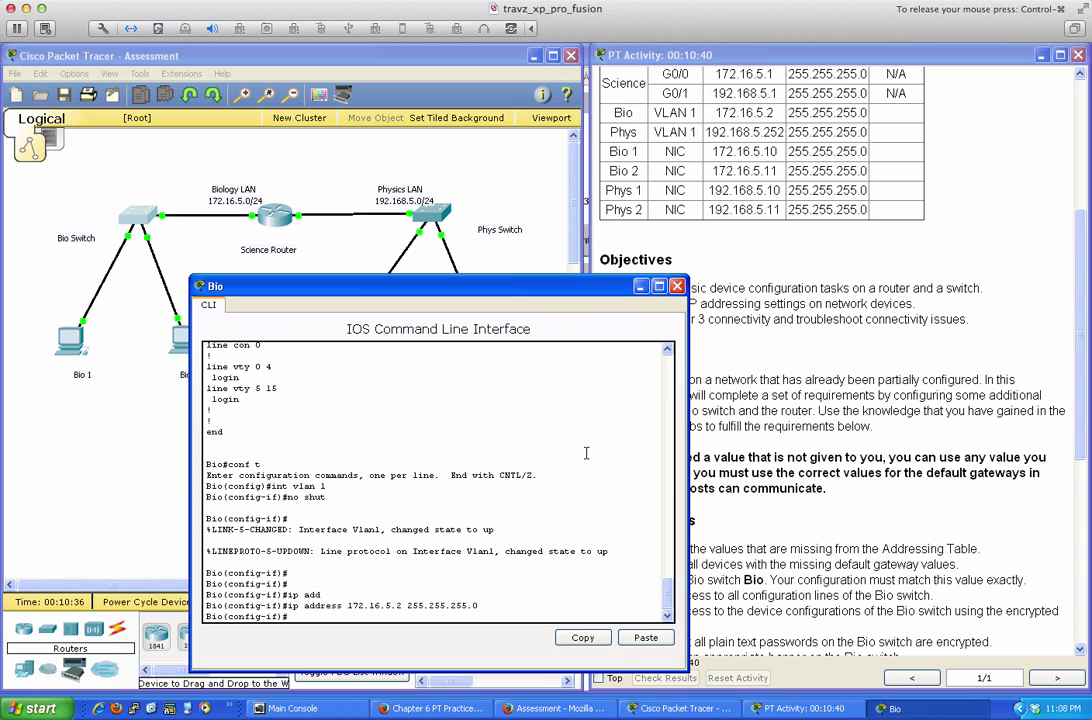
Give VLAN 1 the description 'VLAN 1 Interface'
{"action": "type", "text": "des"}
{"action": "key", "text": "Tab"}
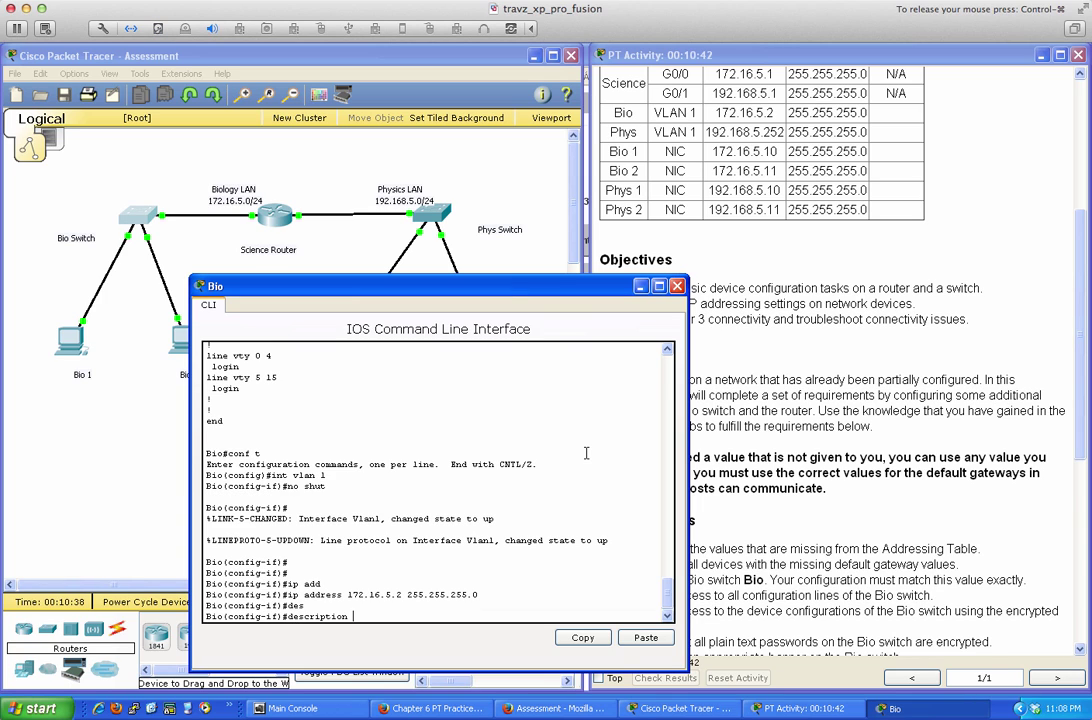
{"action": "type", "text": "VLAN 1 Interface"}
{"action": "key", "text": "Return"}
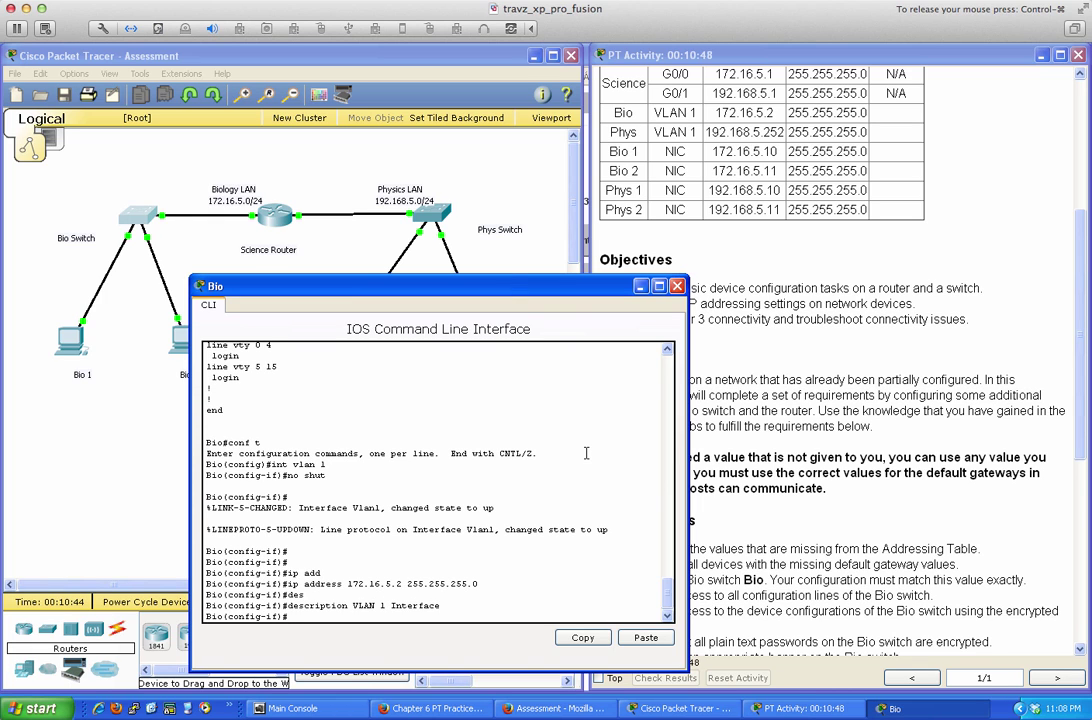
Save with wri mem and ping 172.16.5.1 twice to confirm reachability
{"action": "type", "text": "end"}
{"action": "key", "text": "Return"}
{"action": "key", "text": "Return"}
{"action": "key", "text": "Return"}
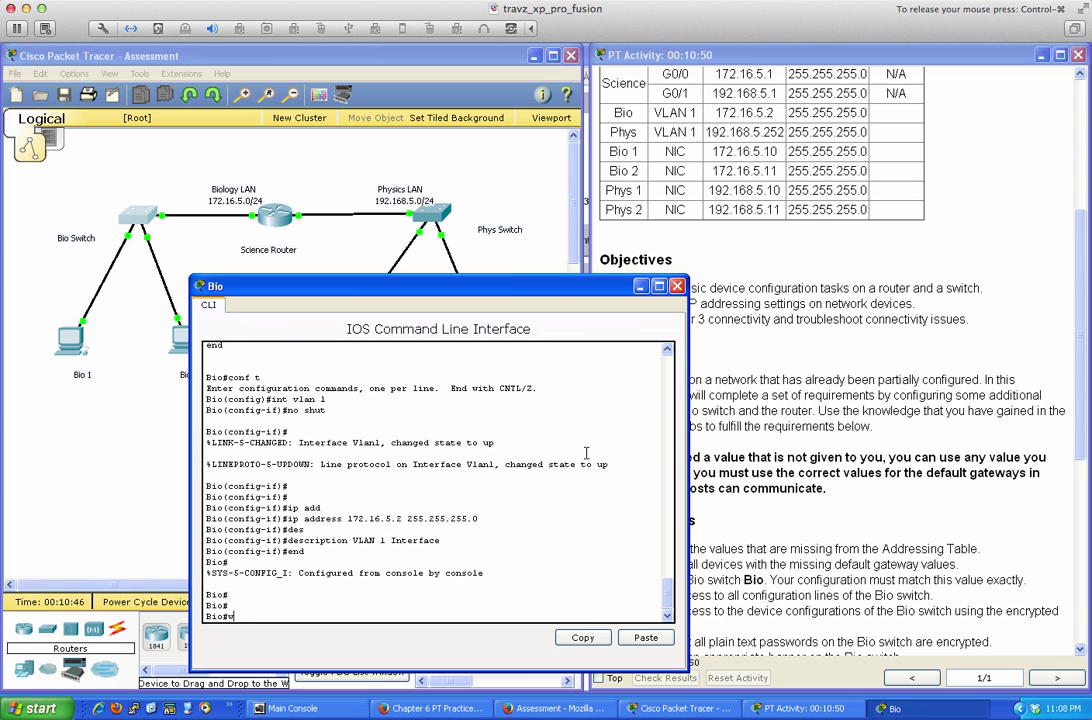
{"action": "type", "text": "wri mem"}
{"action": "key", "text": "Return"}
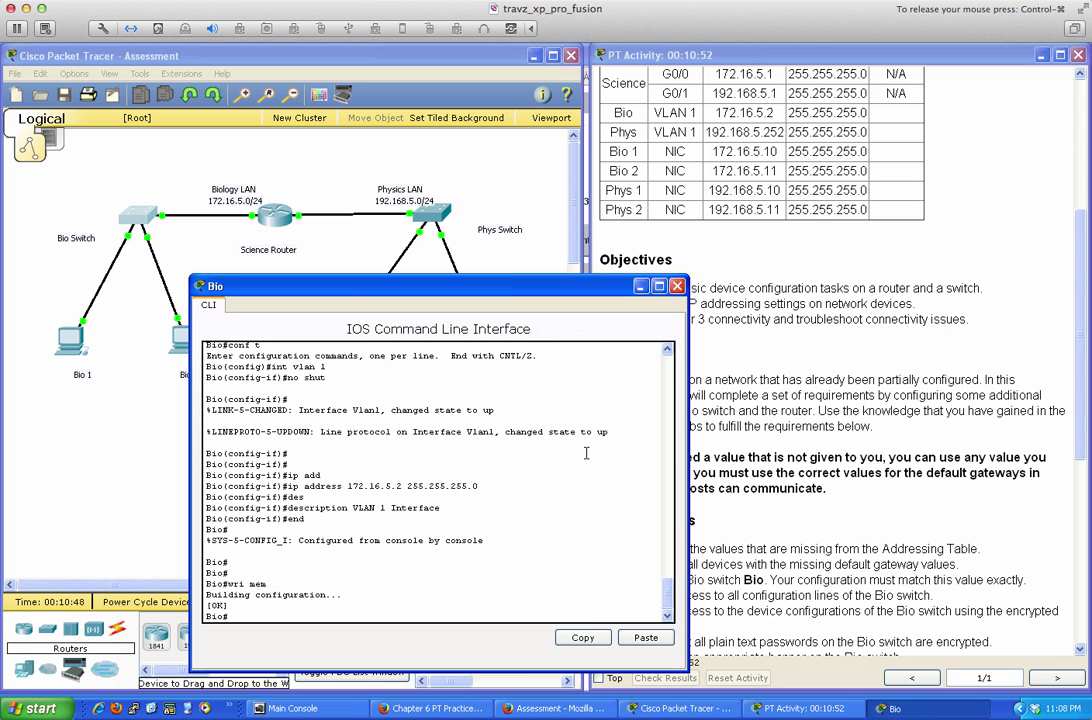
{"action": "key", "text": "Return"}
{"action": "key", "text": "Return"}
{"action": "key", "text": "Return"}
{"action": "key", "text": "Return"}
{"action": "type", "text": "ping "}
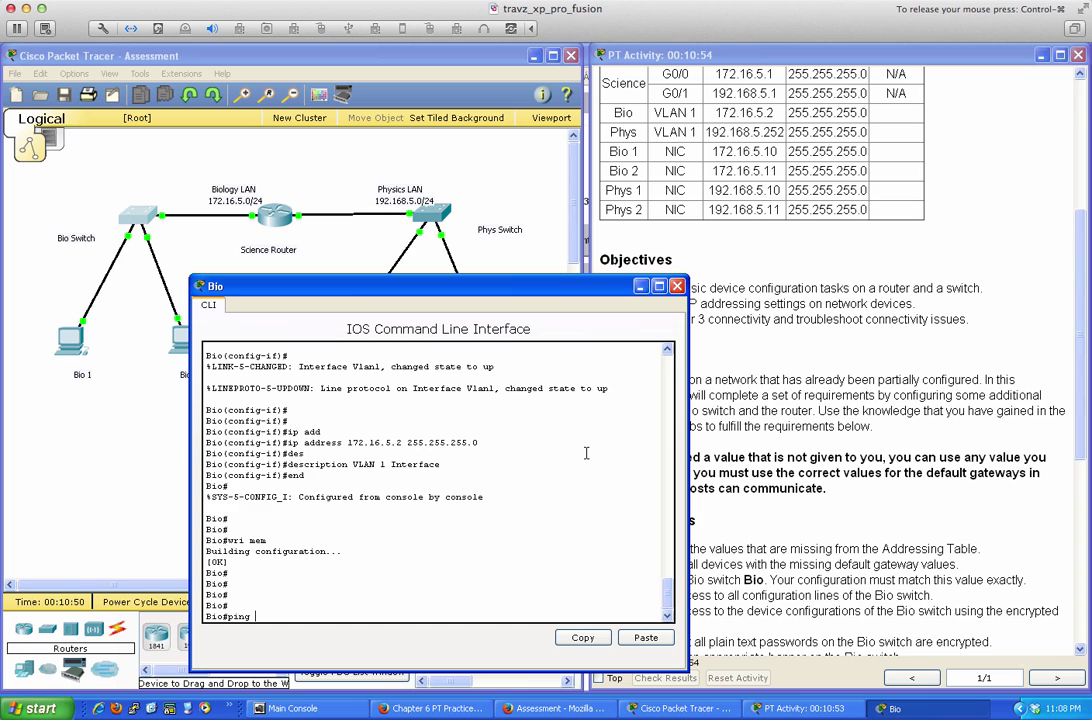
{"action": "type", "text": "172.16.5.1"}
{"action": "key", "text": "Return"}
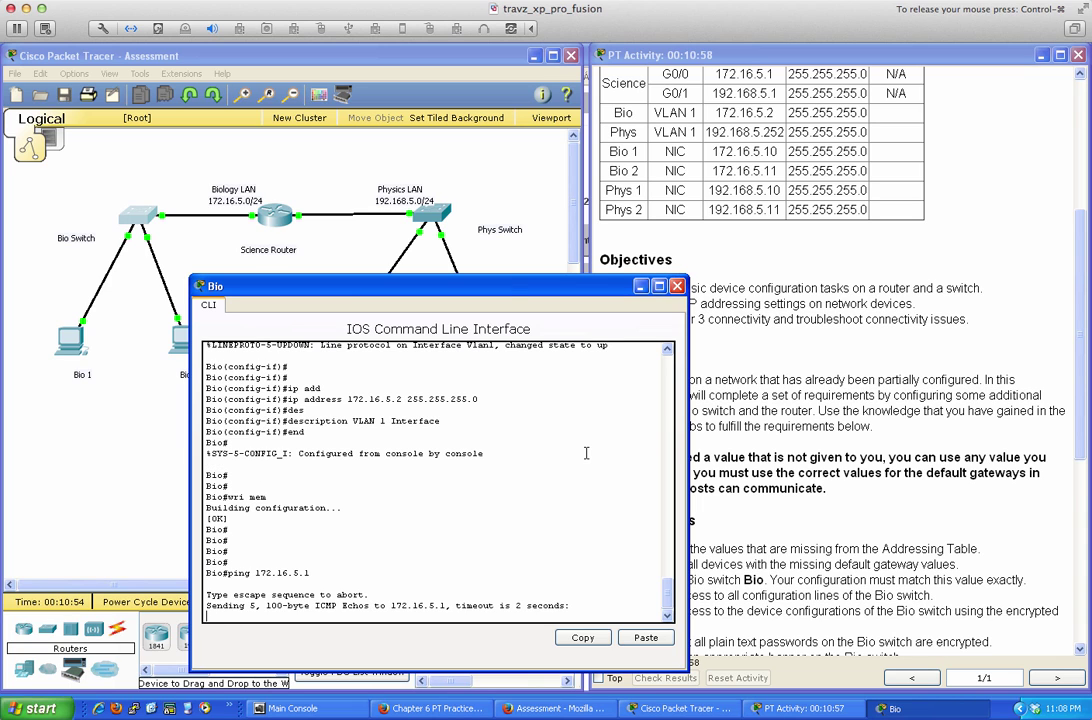
{"action": "key", "text": "Up"}
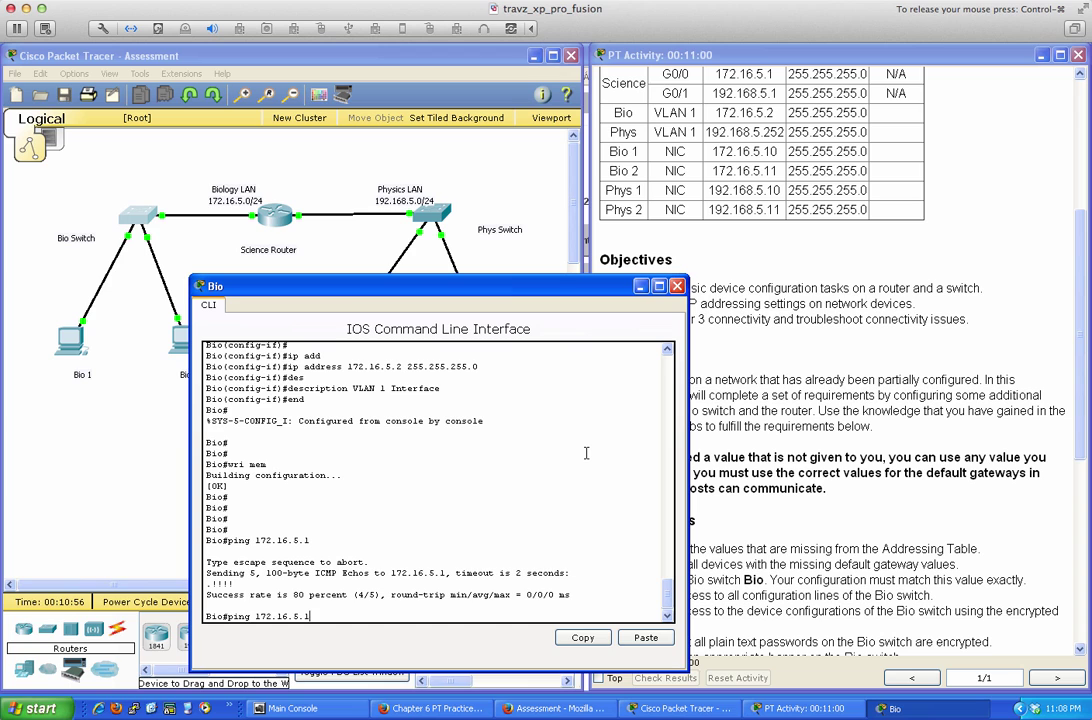
{"action": "key", "text": "Return"}
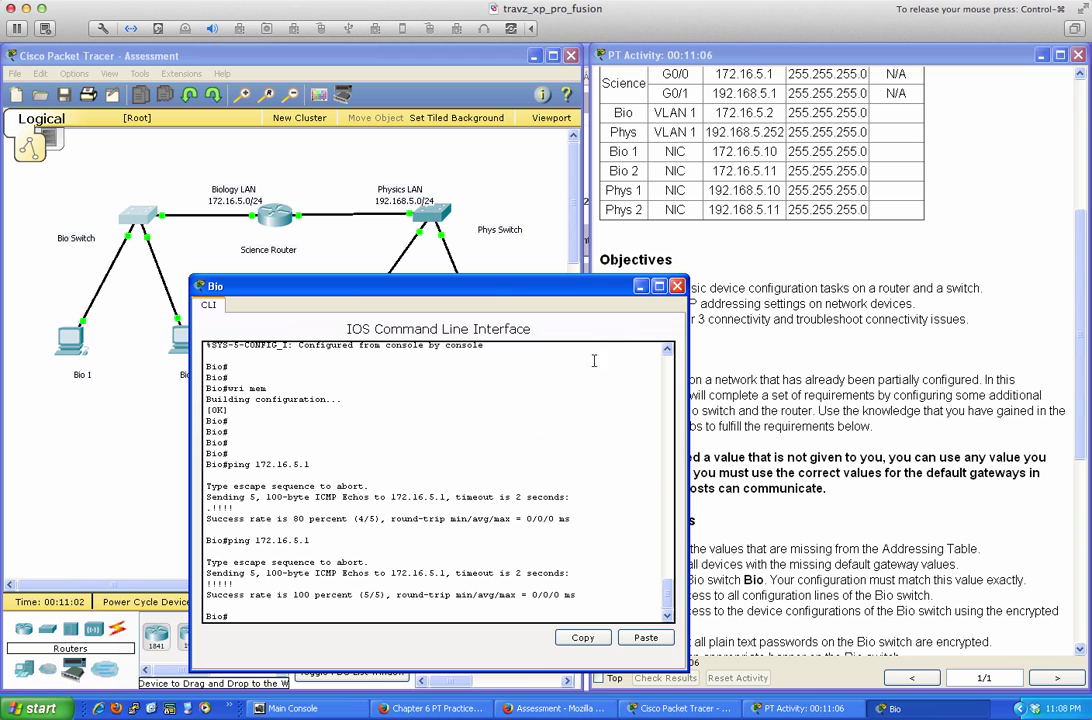
Enter 172.16.5.10, mask 255.255.255.0 and gateway 172.16.5.1 in Bio 1's IP Configuration
{"action": "left_click", "coordinate": [677, 286]}
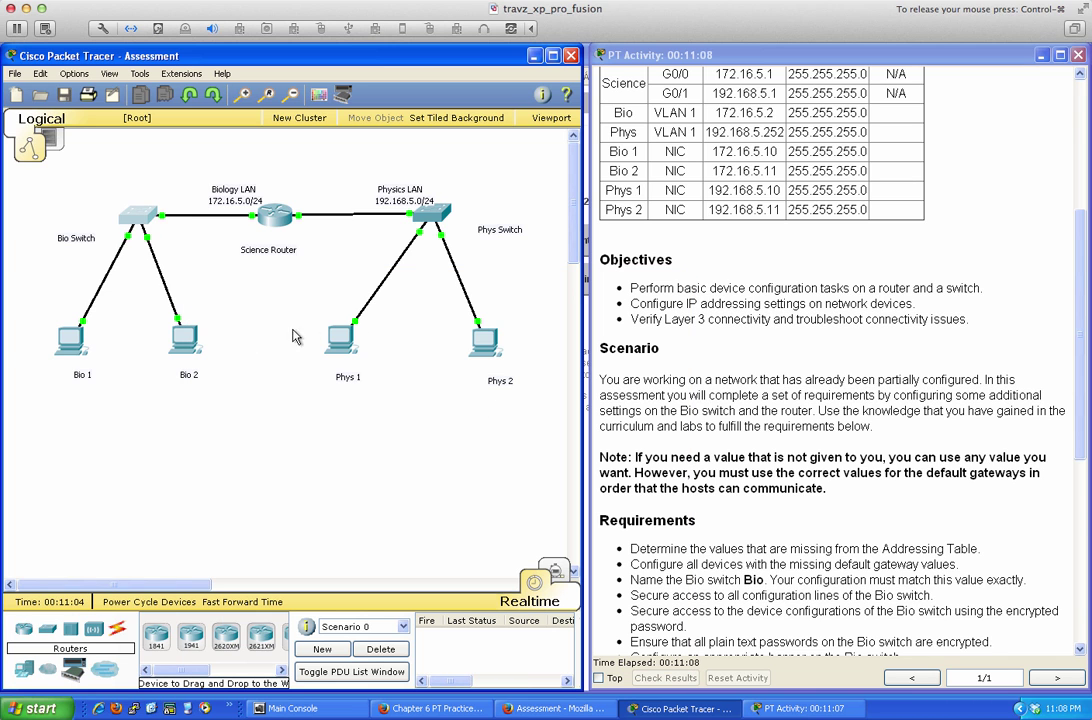
{"action": "left_click", "coordinate": [66, 345]}
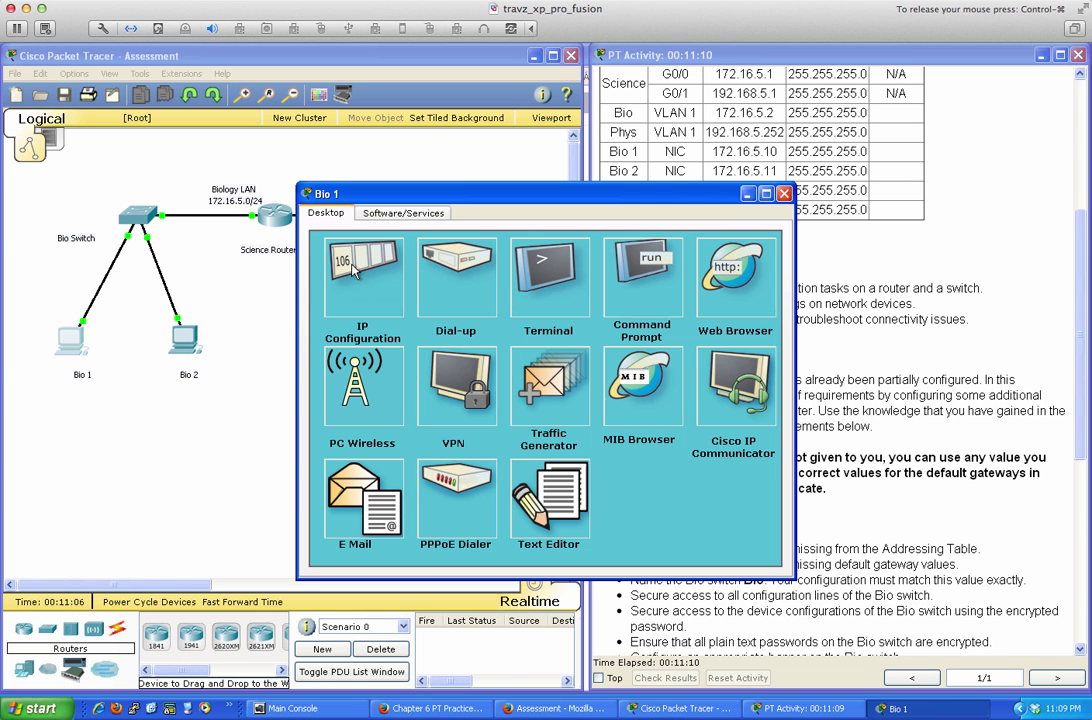
{"action": "left_click", "coordinate": [370, 300]}
{"action": "left_click_drag", "start_coordinate": [344, 193], "coordinate": [285, 299]}
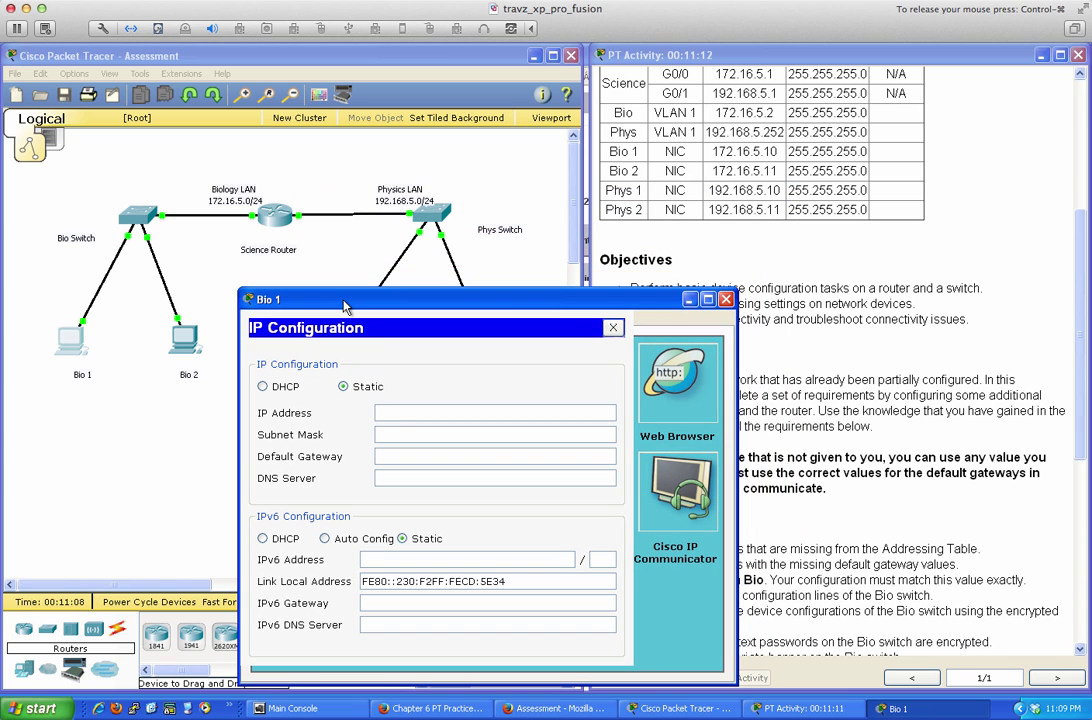
{"action": "left_click", "coordinate": [400, 411]}
{"action": "type", "text": "172.16.5.10"}
{"action": "key", "text": "Tab"}
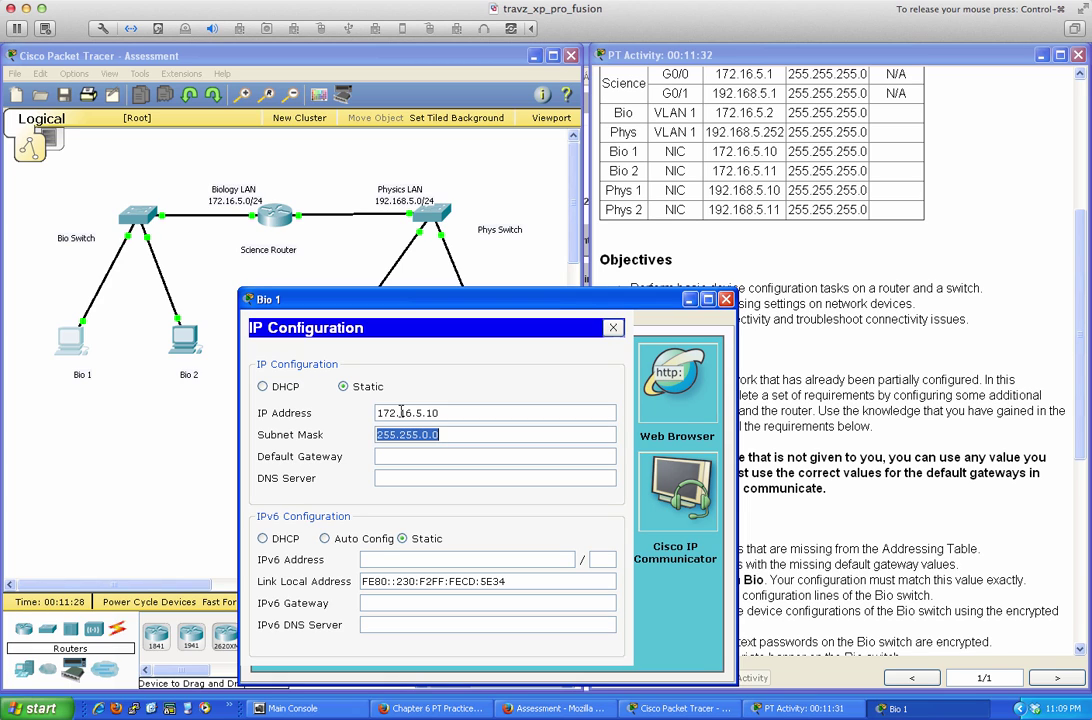
{"action": "type", "text": "255."}
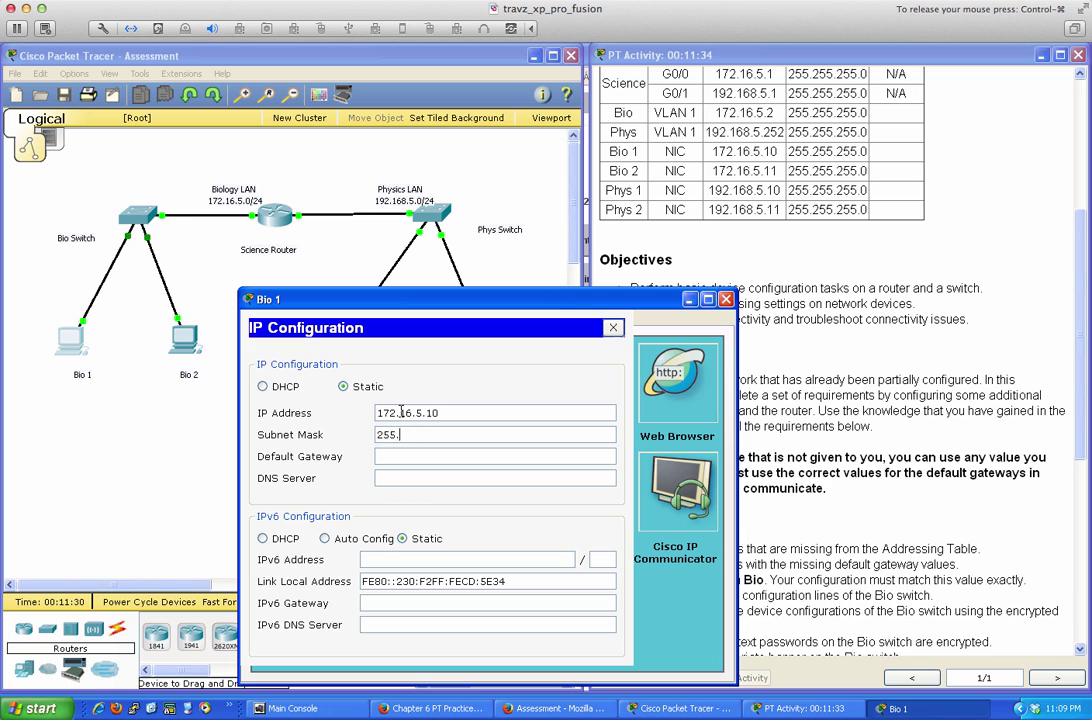
{"action": "type", "text": "255.255.0"}
{"action": "key", "text": "Tab"}
{"action": "type", "text": "172.16.5.1"}
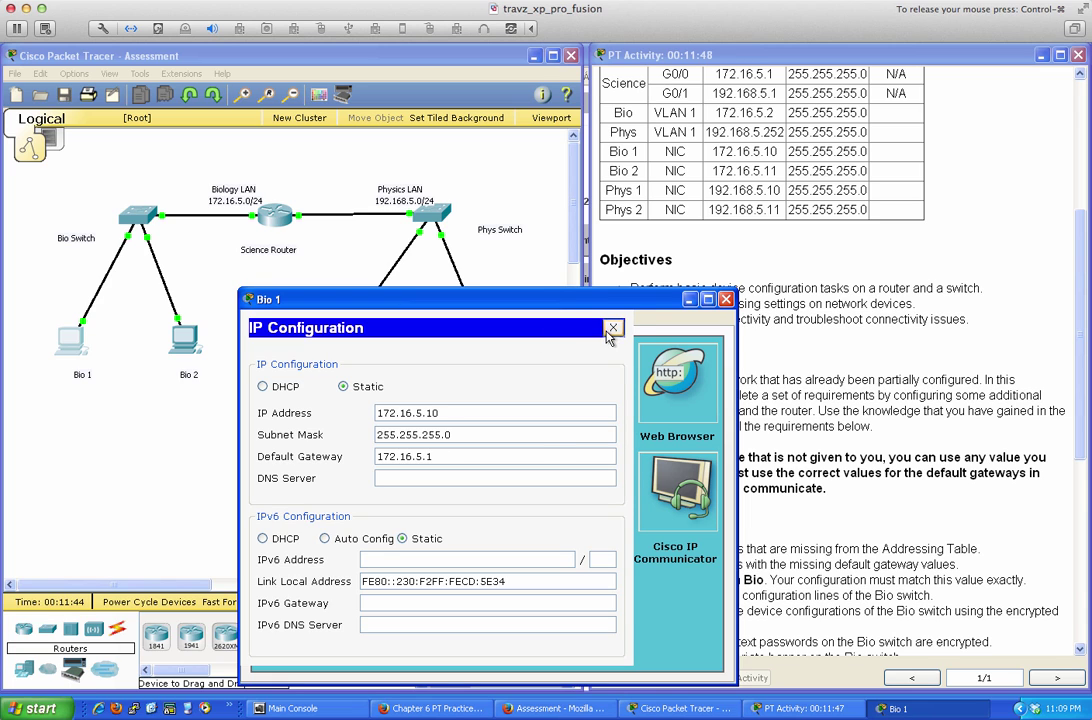
{"action": "left_click", "coordinate": [613, 327]}
Ping 172.16.5.1 from Bio 1's command prompt, then open the Bio 2 PC
{"action": "left_click", "coordinate": [585, 396]}
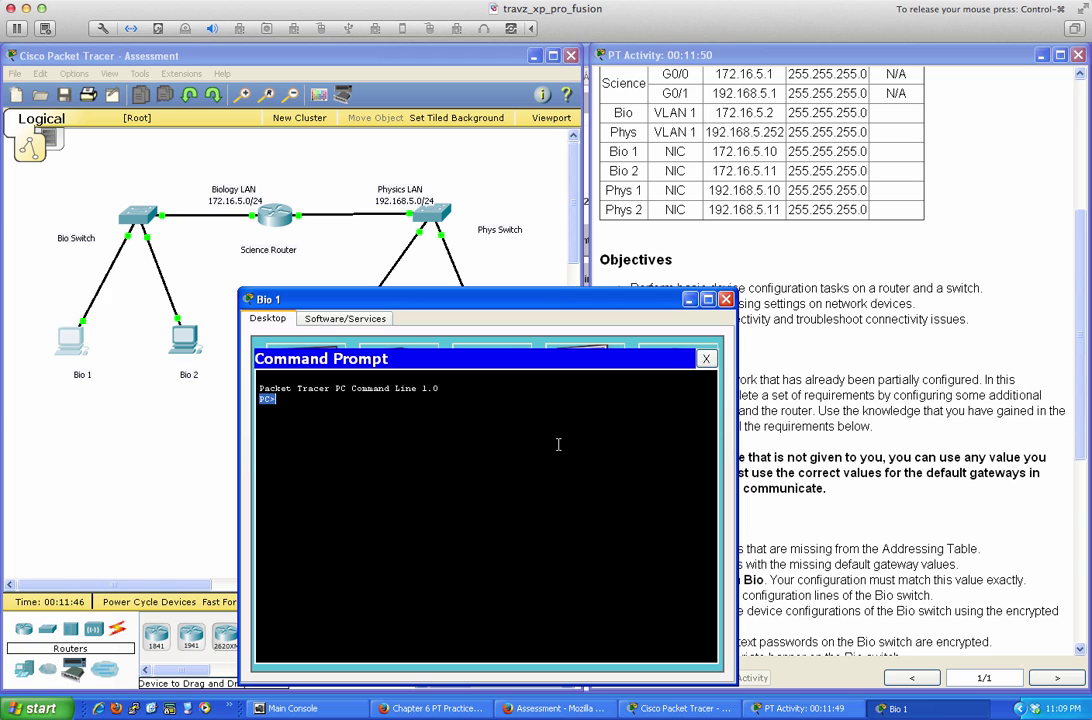
{"action": "type", "text": "ping 1"}
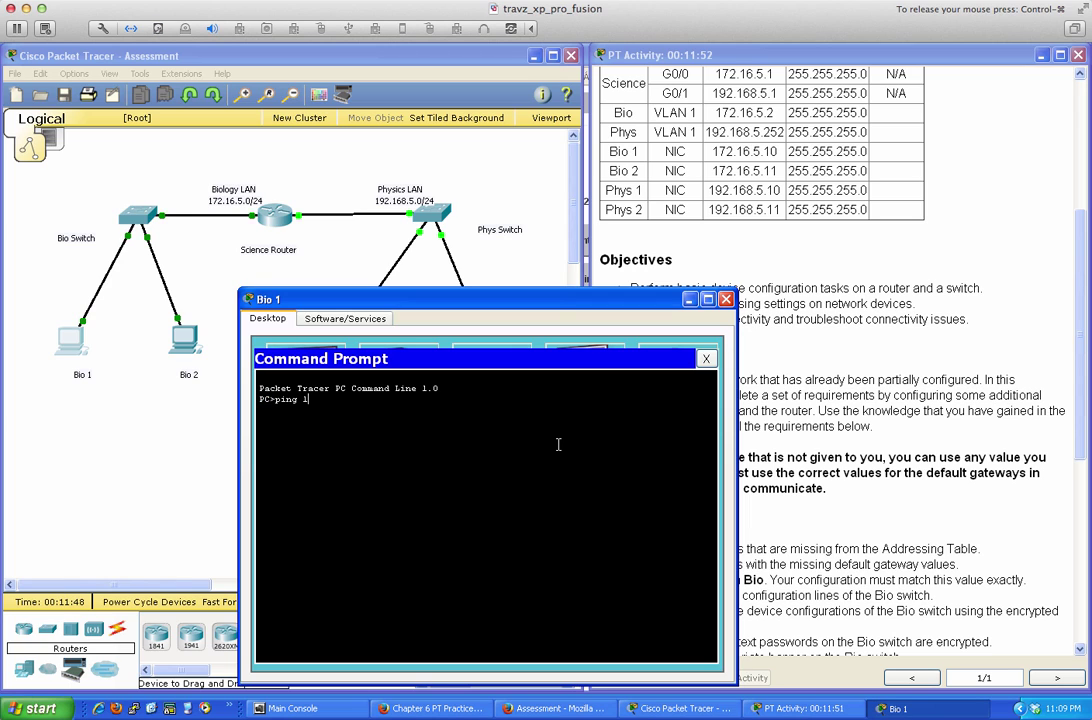
{"action": "type", "text": "72.16.5.1"}
{"action": "key", "text": "Return"}
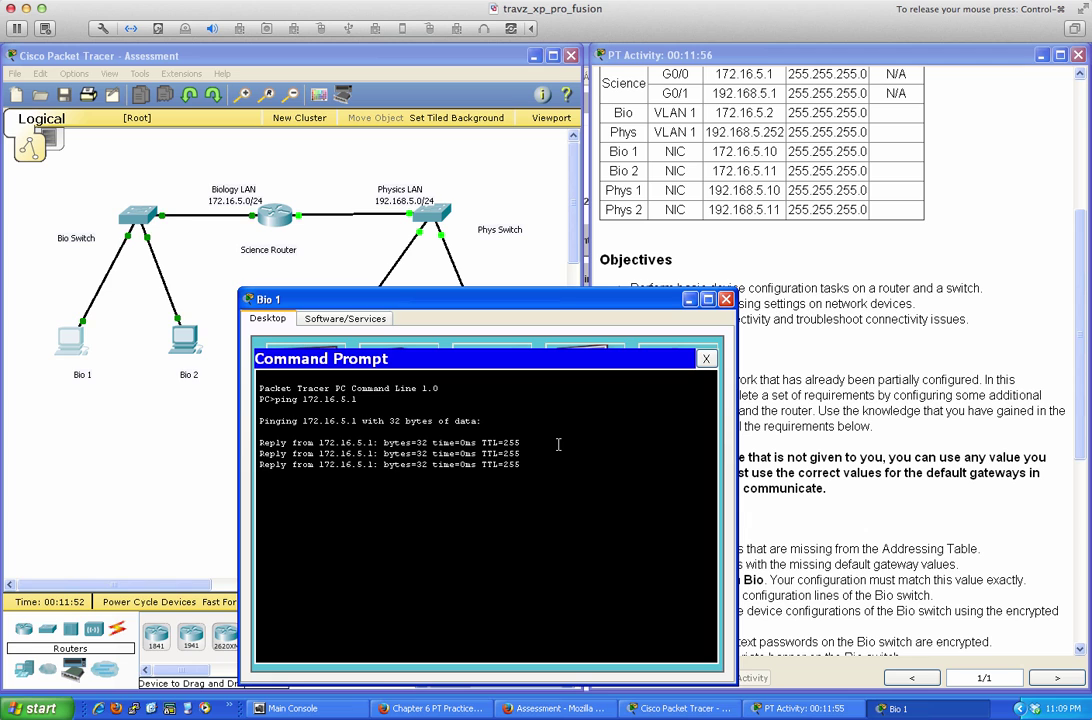
{"action": "left_click", "coordinate": [706, 358]}
{"action": "left_click", "coordinate": [726, 299]}
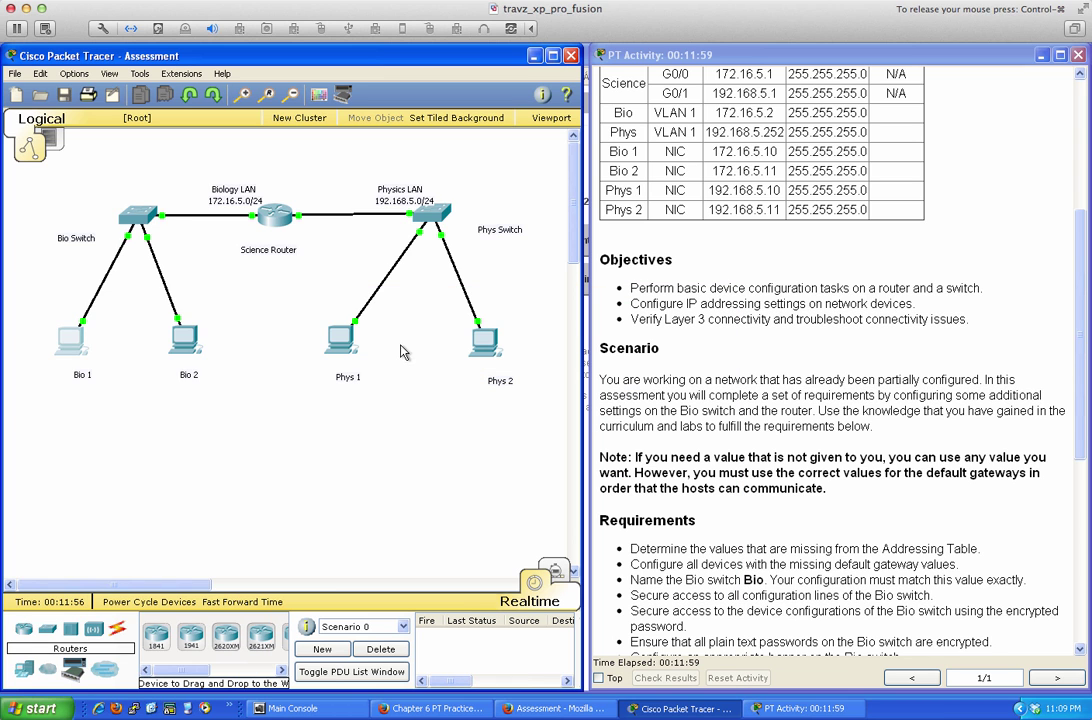
{"action": "left_click", "coordinate": [184, 342]}
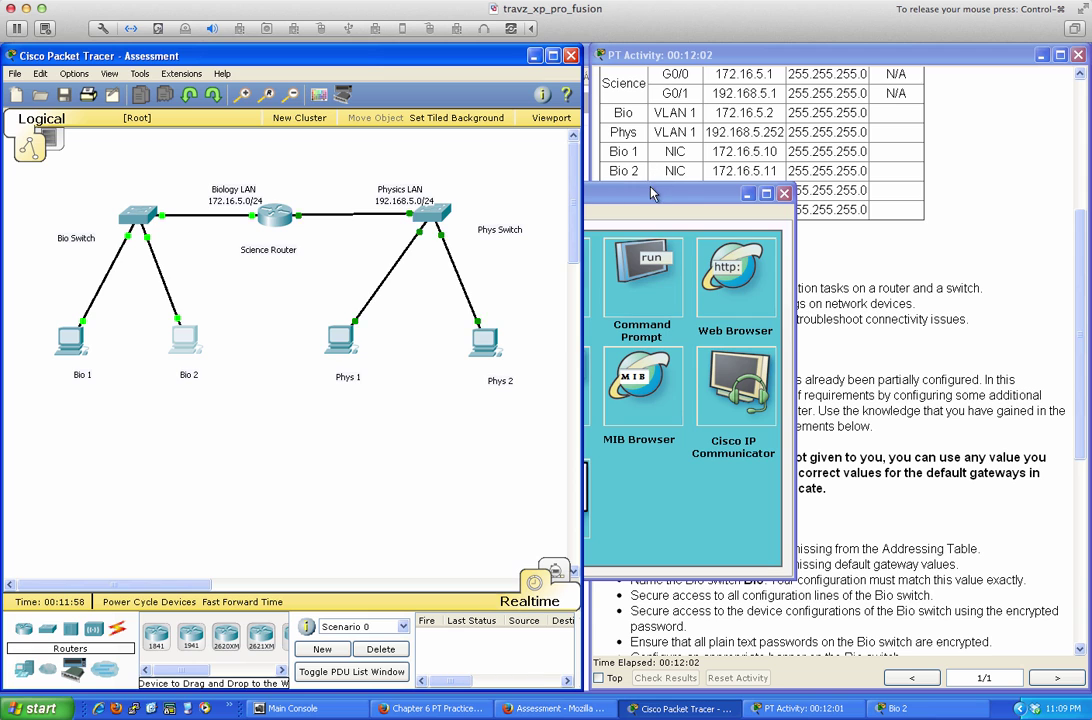
{"action": "left_click_drag", "start_coordinate": [653, 193], "coordinate": [673, 296]}
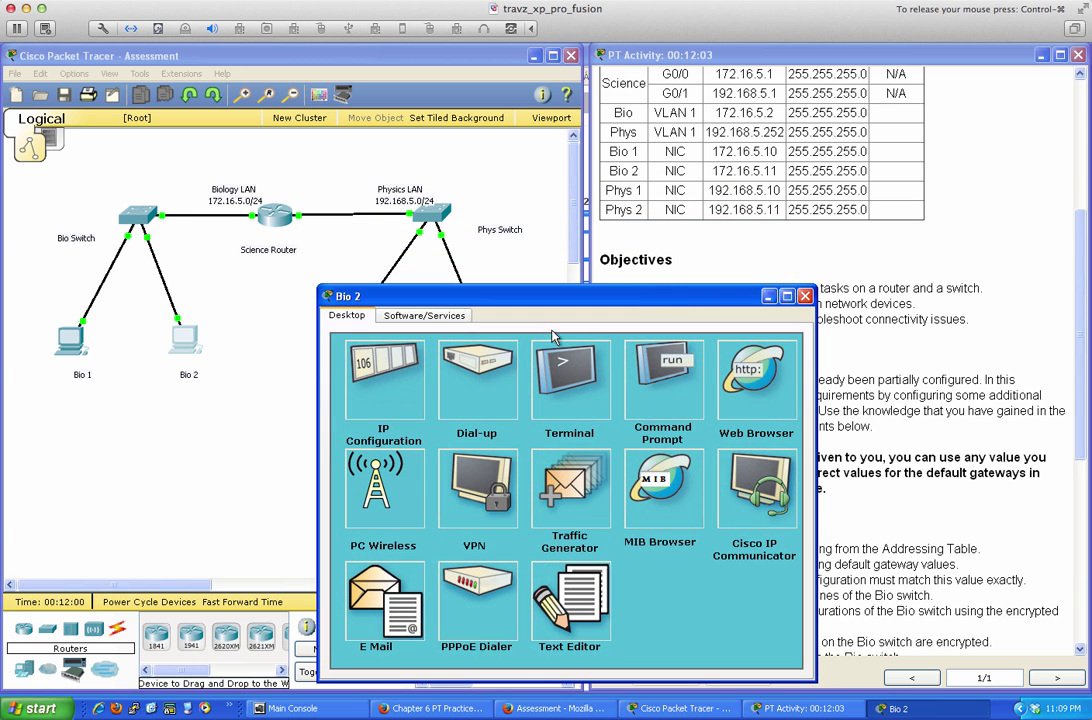
Enter 172.16.5.11, mask 255.255.255.0 and gateway 172.16.5.1 in Bio 2's IP Configuration
{"action": "left_click", "coordinate": [383, 375]}
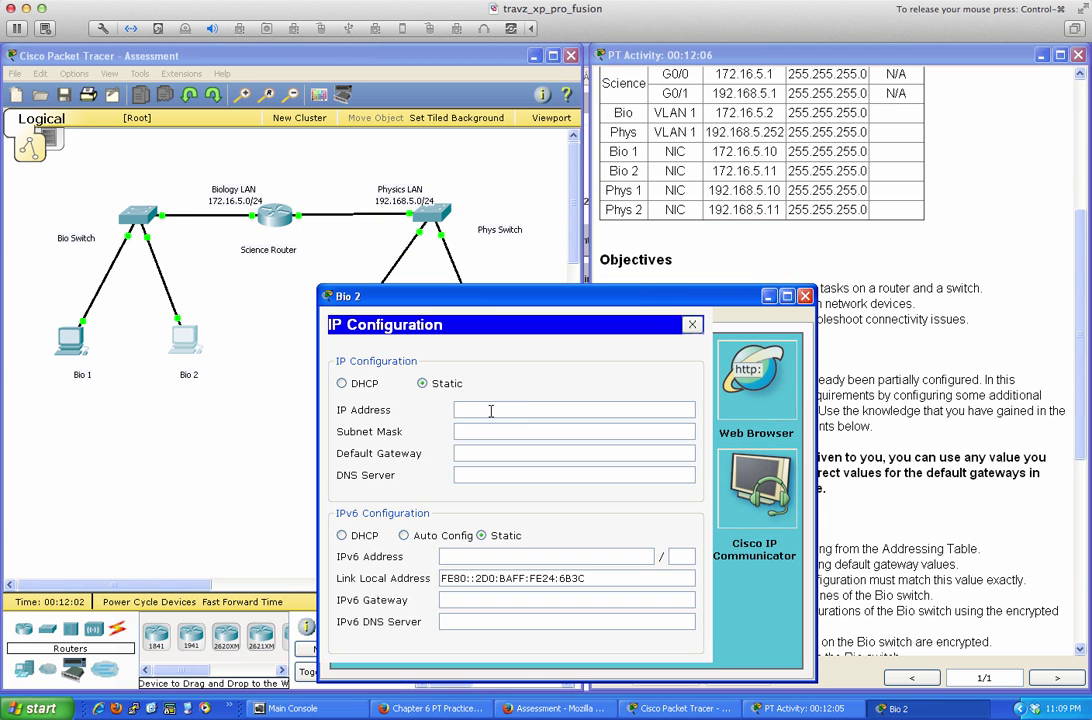
{"action": "type", "text": "172.16.5.11"}
{"action": "key", "text": "Tab"}
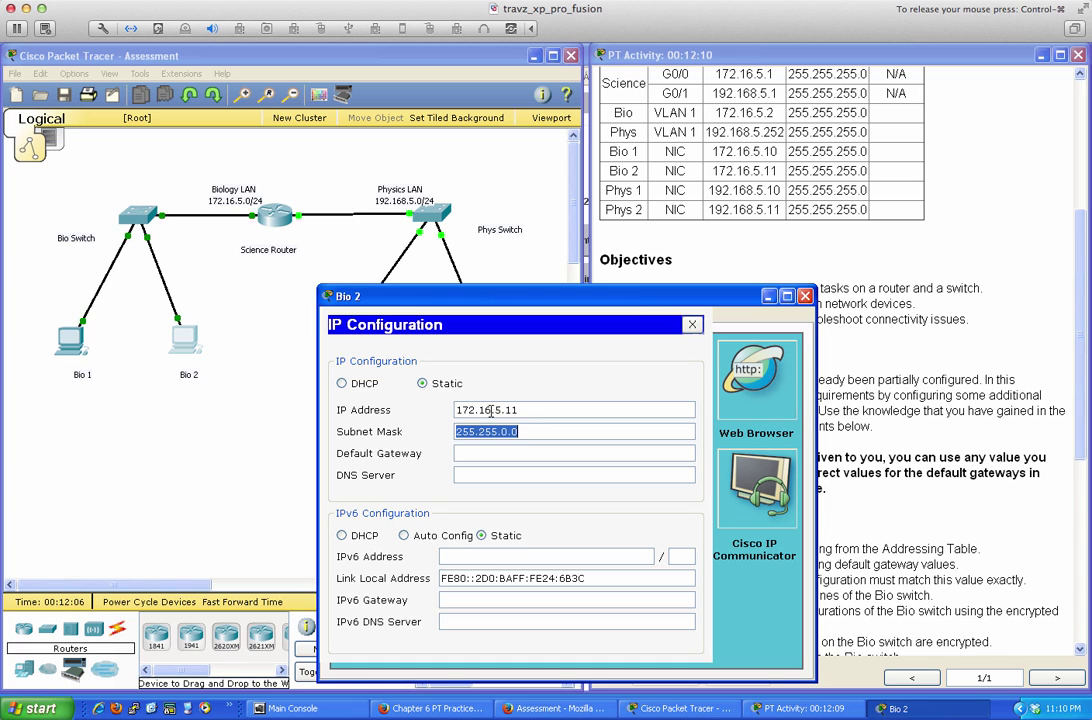
{"action": "type", "text": "55.2"}
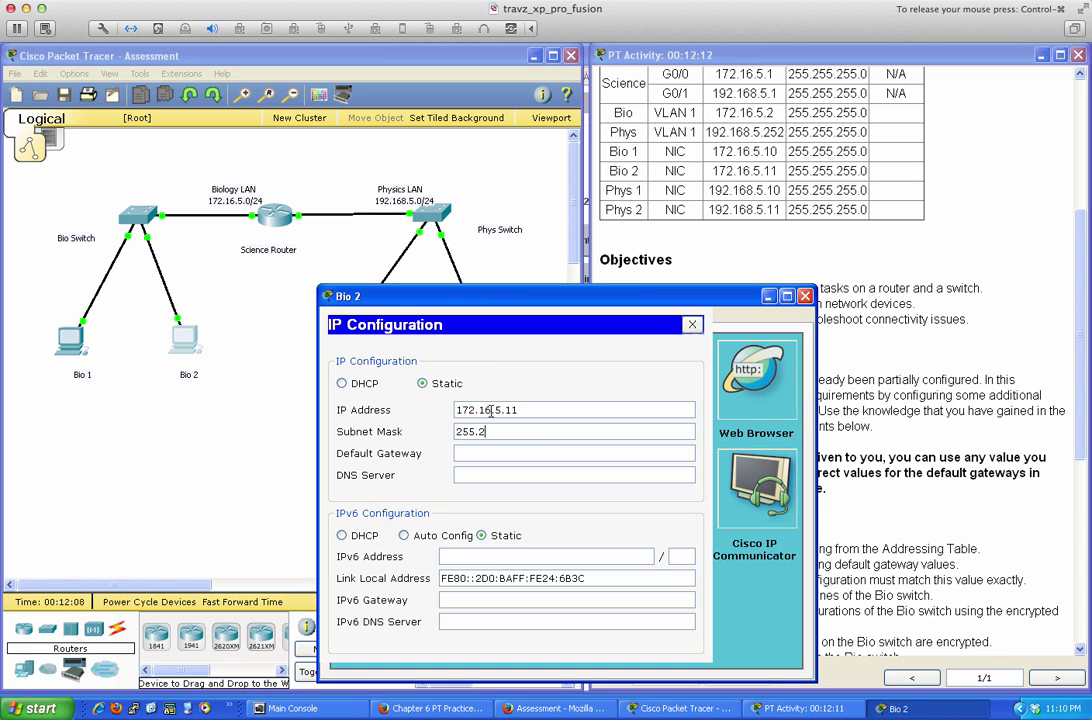
{"action": "type", "text": "55.255.0"}
{"action": "left_click_drag", "start_coordinate": [457, 410], "coordinate": [477, 409]}
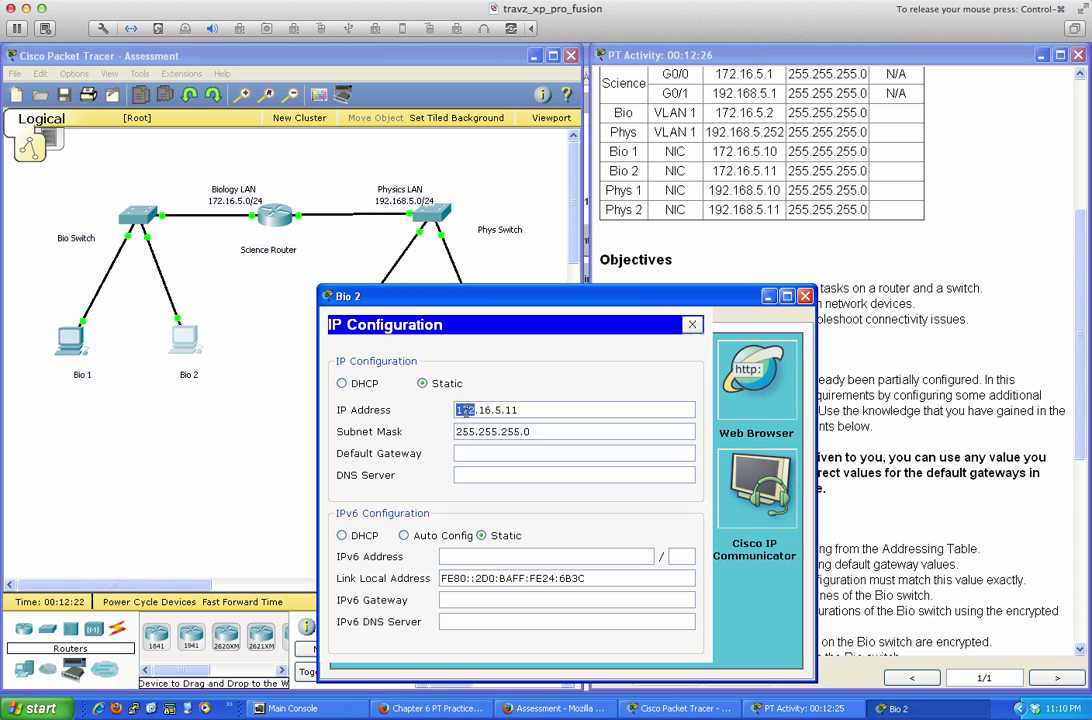
{"action": "left_click", "coordinate": [536, 430]}
{"action": "left_click", "coordinate": [495, 452]}
{"action": "type", "text": "172.16.5.1"}
Ping 172.16.5.1 from Bio 2's command prompt, then close the Bio 2 window
{"action": "left_click", "coordinate": [689, 327]}
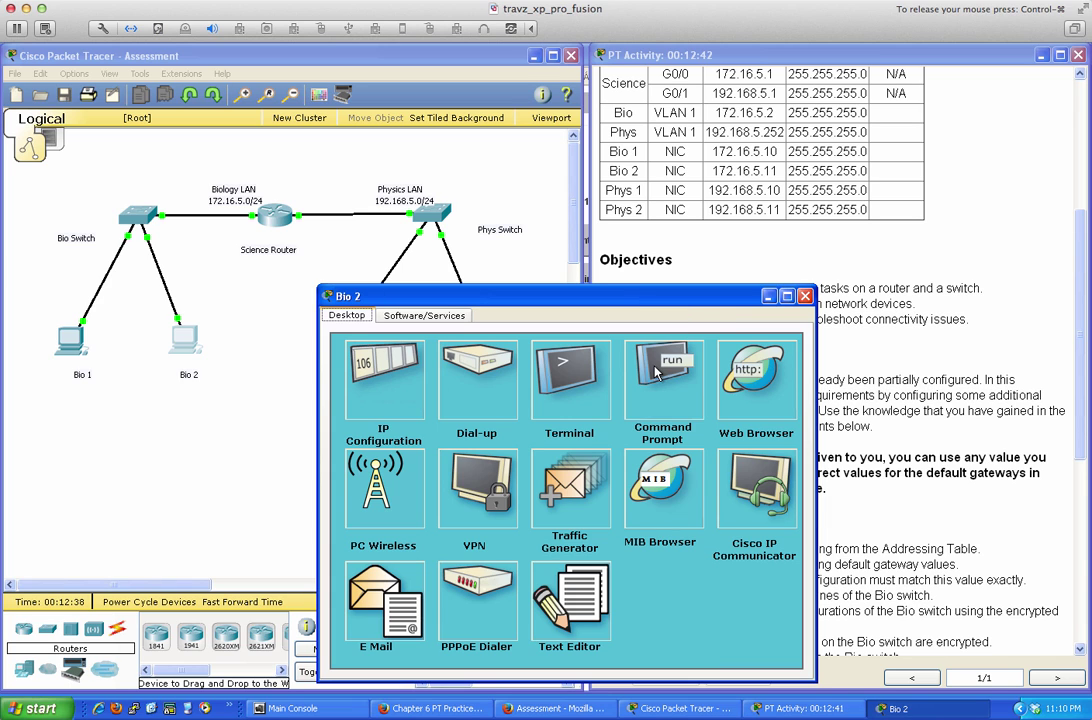
{"action": "left_click", "coordinate": [640, 385]}
{"action": "type", "text": "ping "}
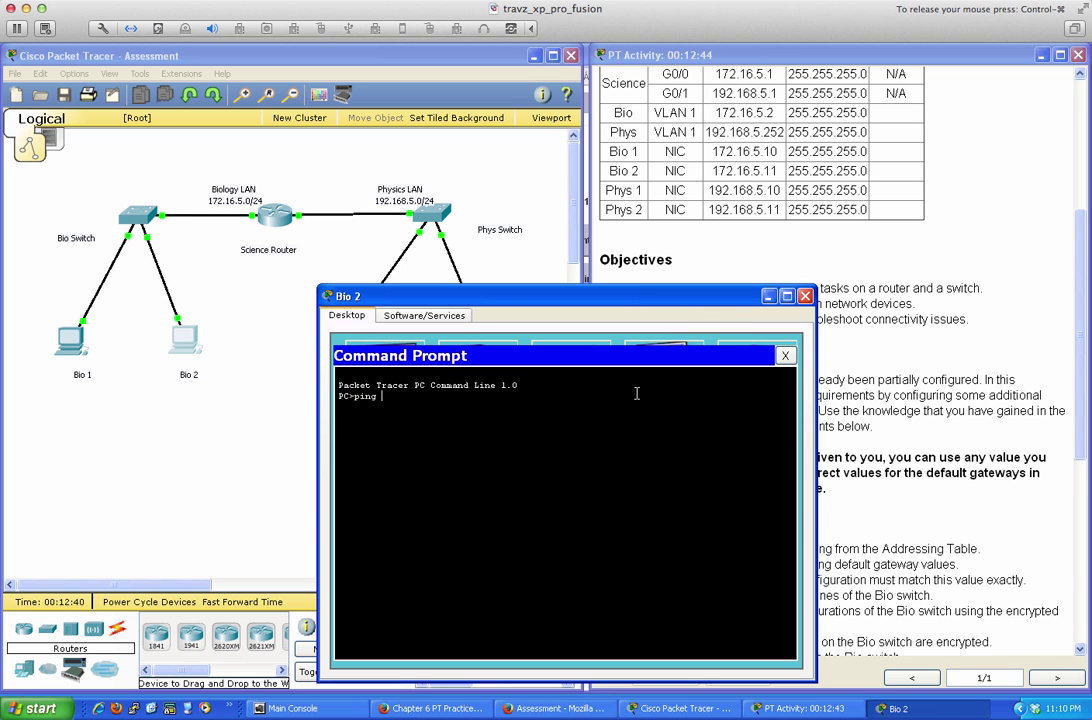
{"action": "type", "text": "172.16.5.1"}
{"action": "key", "text": "Return"}
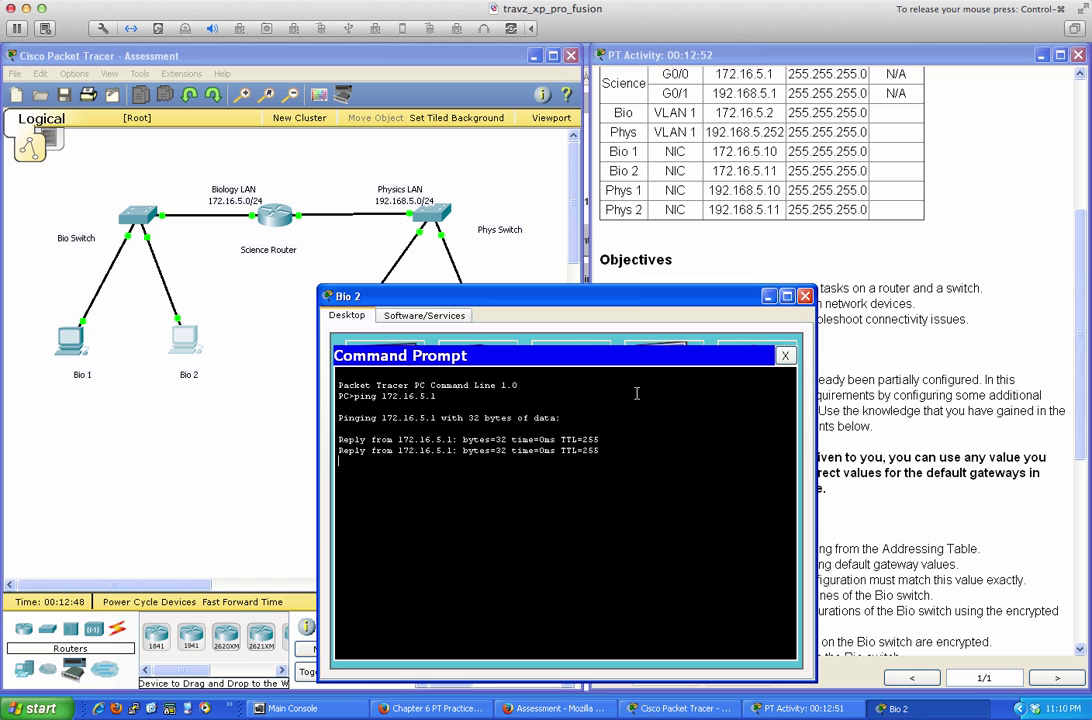
{"action": "left_click", "coordinate": [785, 355]}
{"action": "left_click", "coordinate": [805, 296]}
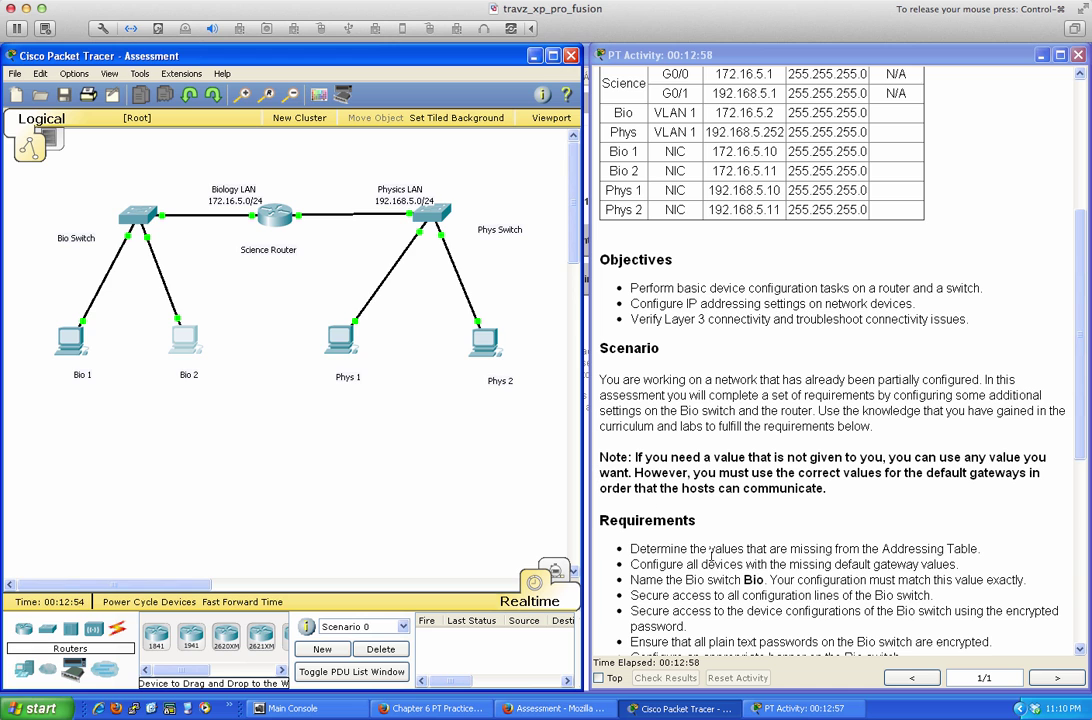
On the Bio switch, protect console line 0 with the lab password and require login
{"action": "scroll", "coordinate": [712, 471], "scroll_direction": "down", "scroll_amount": 3}
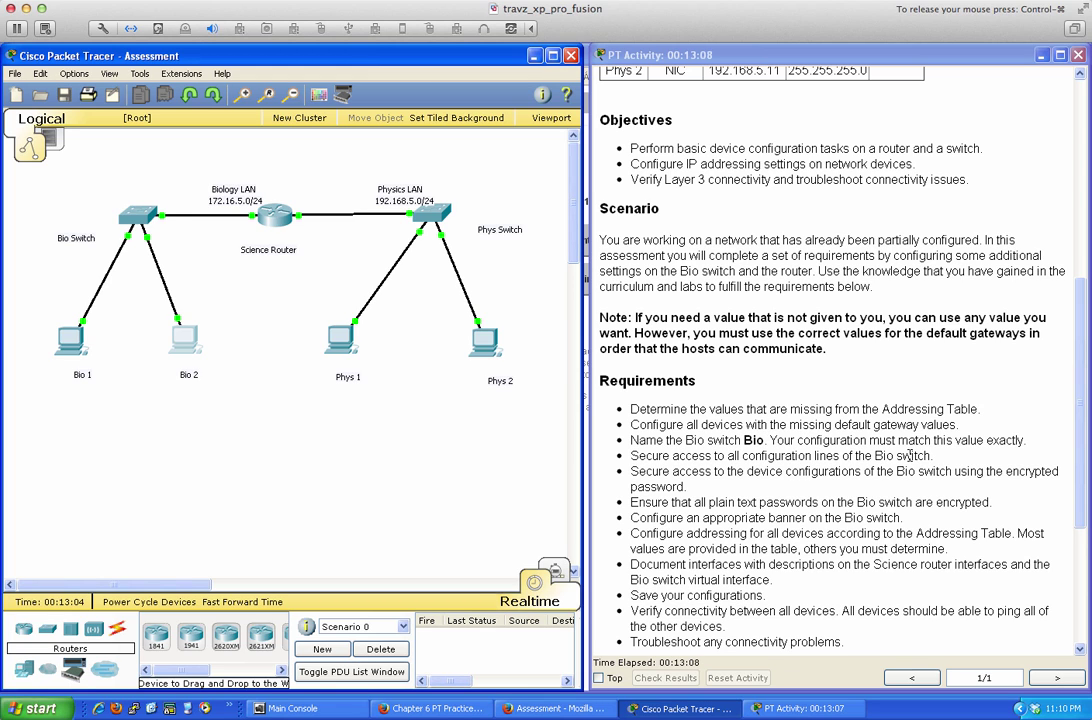
{"action": "left_click", "coordinate": [143, 222]}
{"action": "left_click_drag", "start_coordinate": [431, 189], "coordinate": [220, 300]}
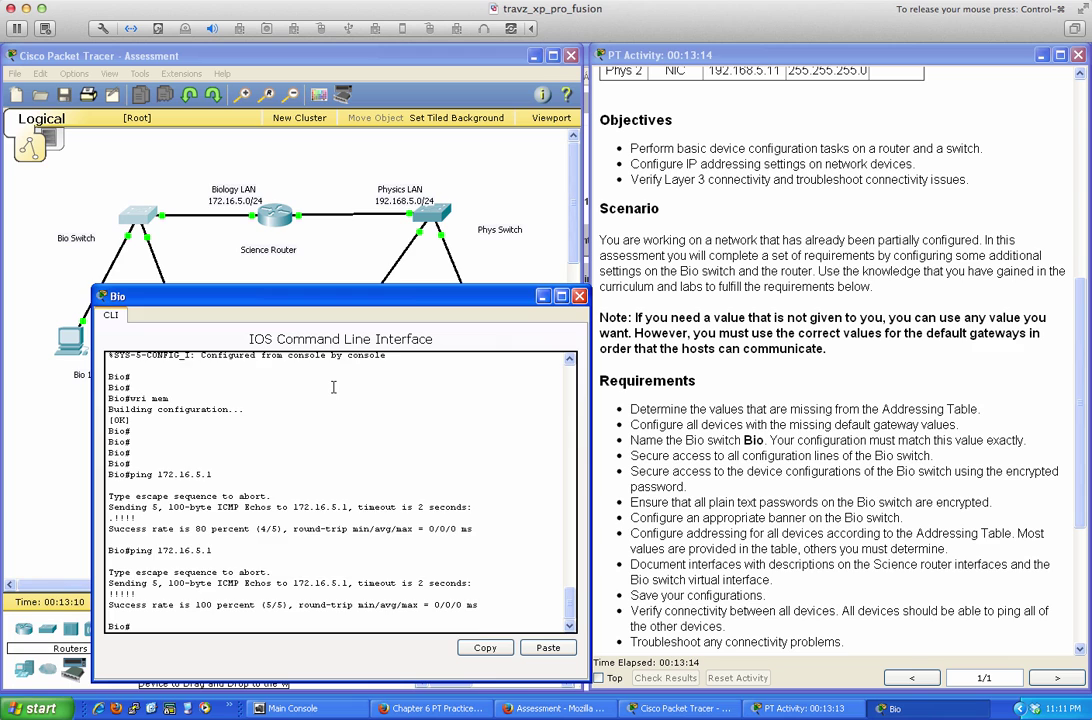
{"action": "key", "text": "Return"}
{"action": "key", "text": "Return"}
{"action": "key", "text": "Return"}
{"action": "type", "text": "cnonf t"}
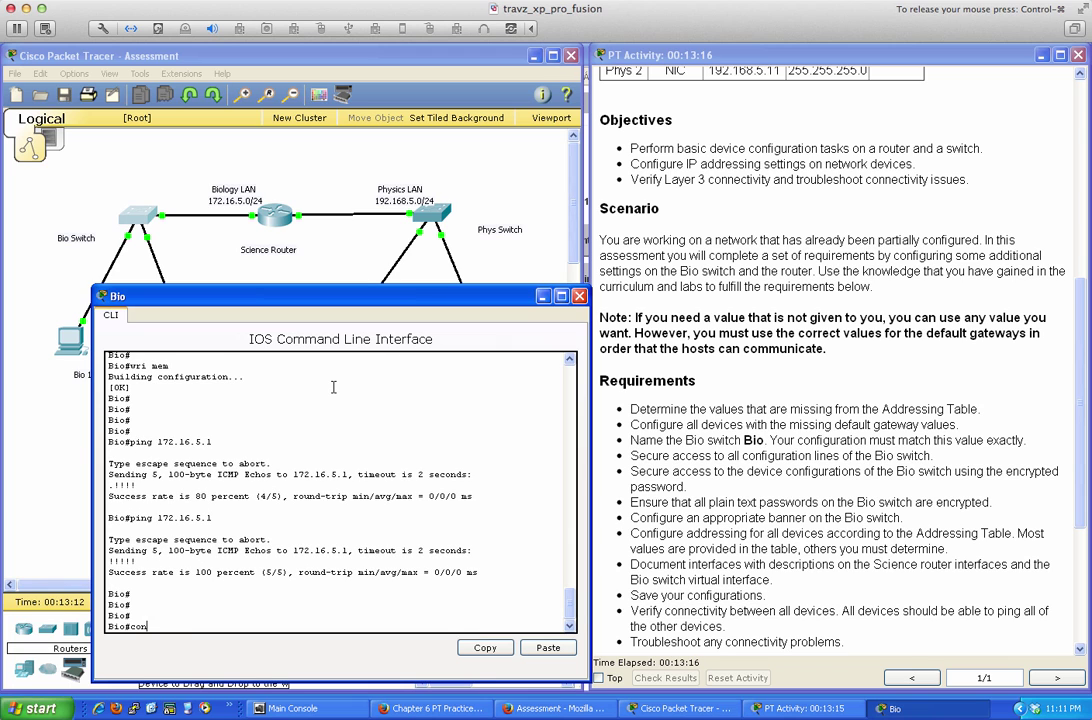
{"action": "key", "text": "Return"}
{"action": "type", "text": "line v"}
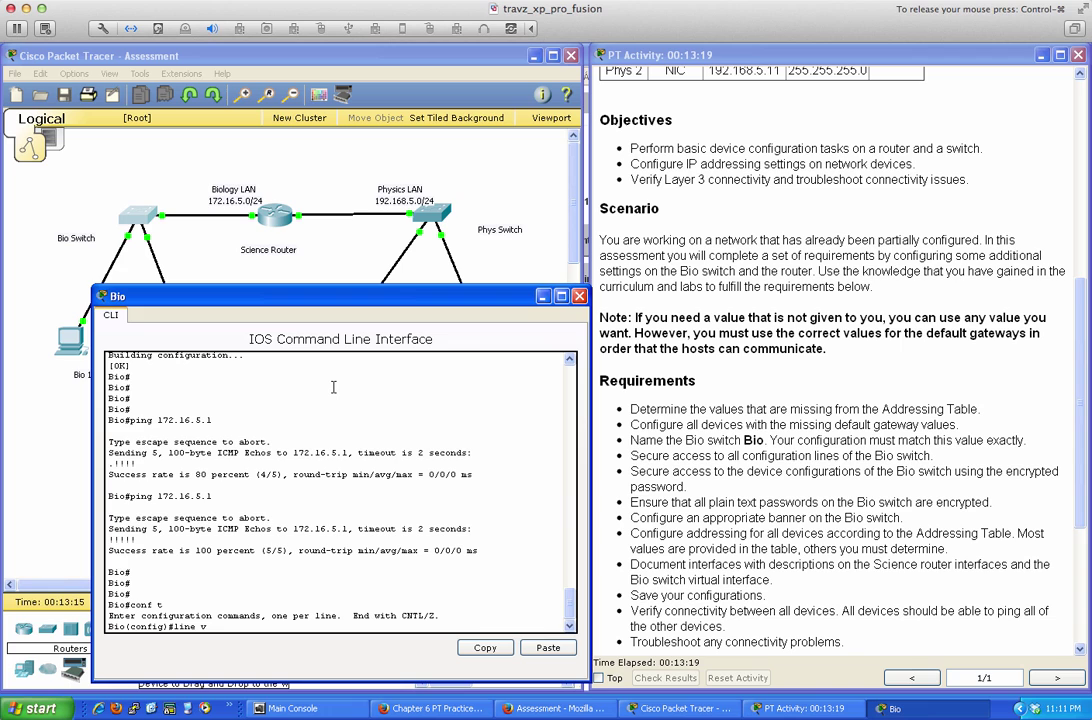
{"action": "key", "text": "BackSpace"}
{"action": "type", "text": "con 0"}
{"action": "key", "text": "Return"}
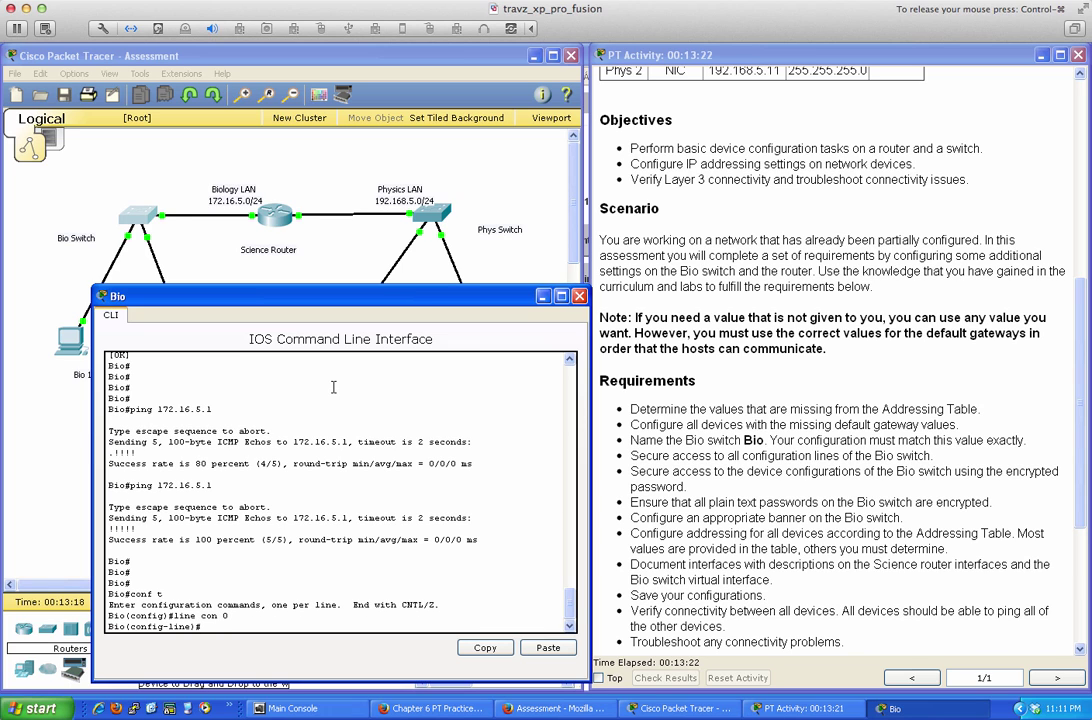
{"action": "type", "text": "password cisco"}
{"action": "key", "text": "Return"}
{"action": "type", "text": "lo"}
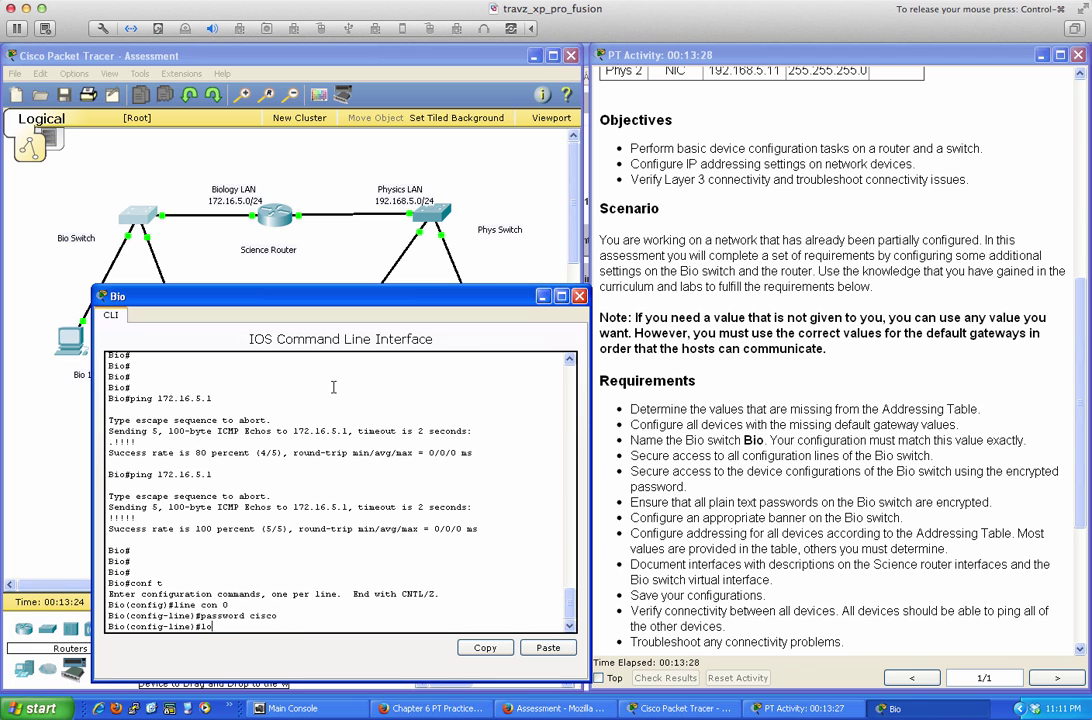
{"action": "type", "text": "gin"}
{"action": "key", "text": "Return"}
{"action": "type", "text": "exit"}
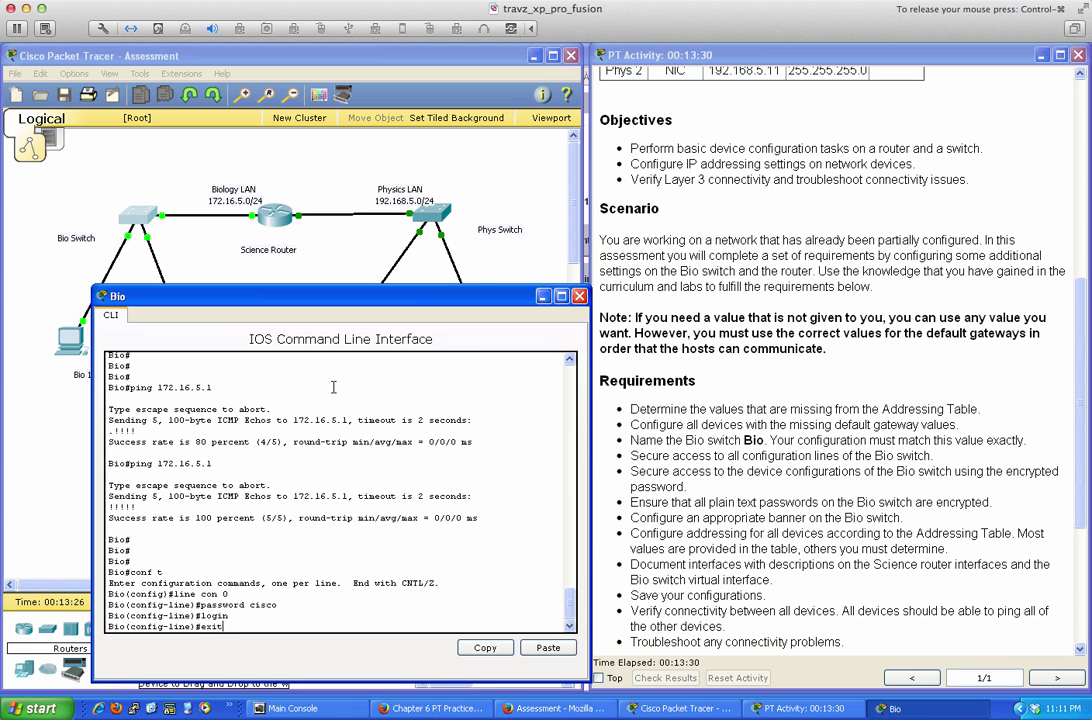
{"action": "key", "text": "Return"}
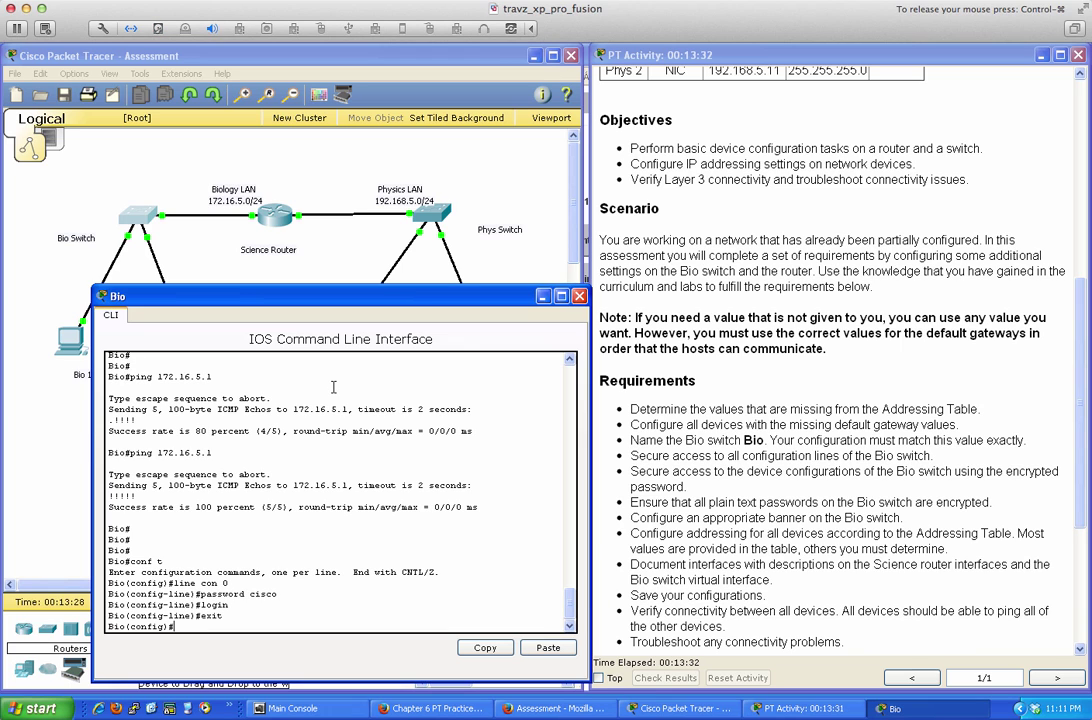
Protect vty lines 0–15 with the same password and require login
{"action": "type", "text": "line vty 0 15"}
{"action": "key", "text": "Return"}
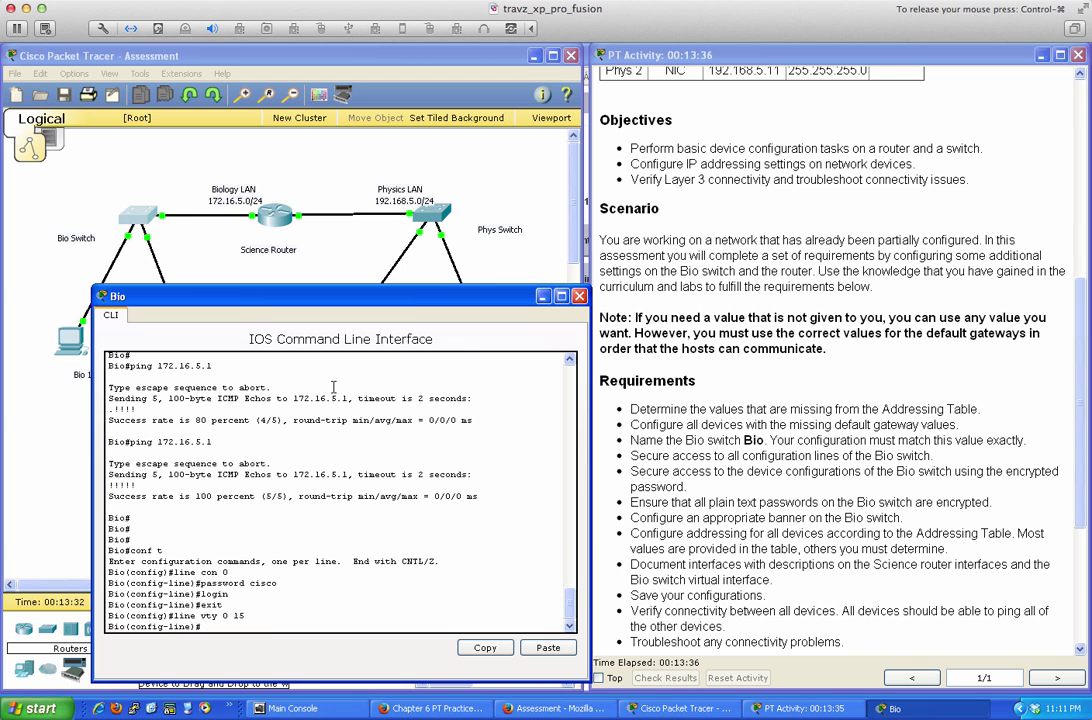
{"action": "type", "text": "password cisco"}
{"action": "key", "text": "Return"}
{"action": "type", "text": "lo"}
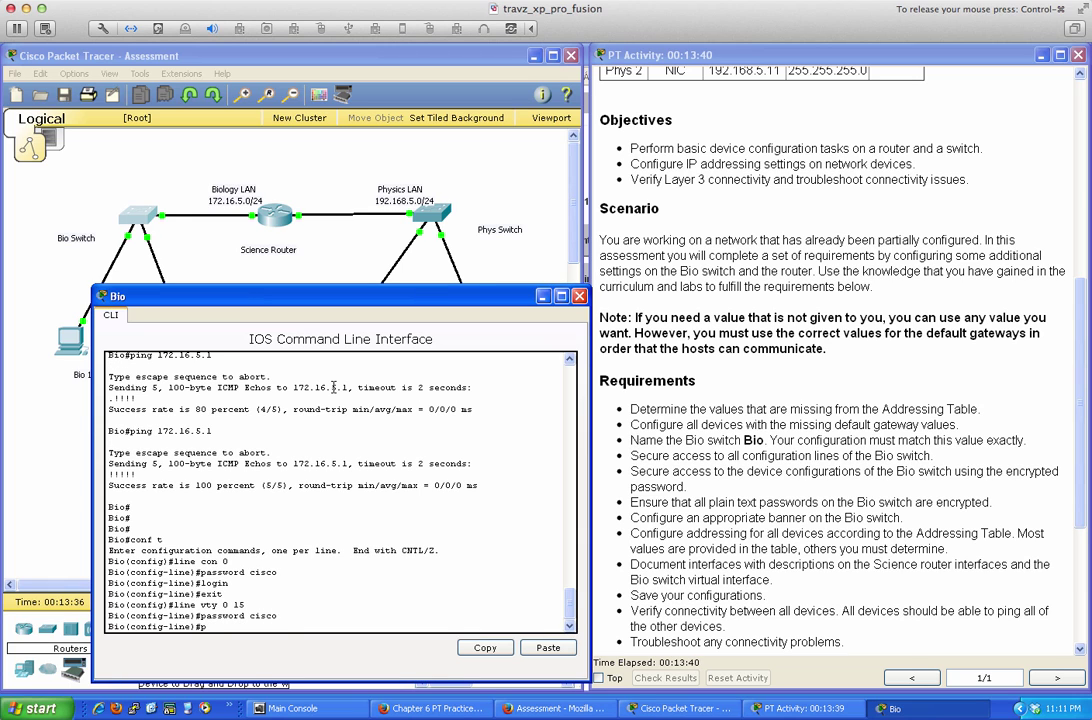
{"action": "type", "text": "gin"}
{"action": "key", "text": "Return"}
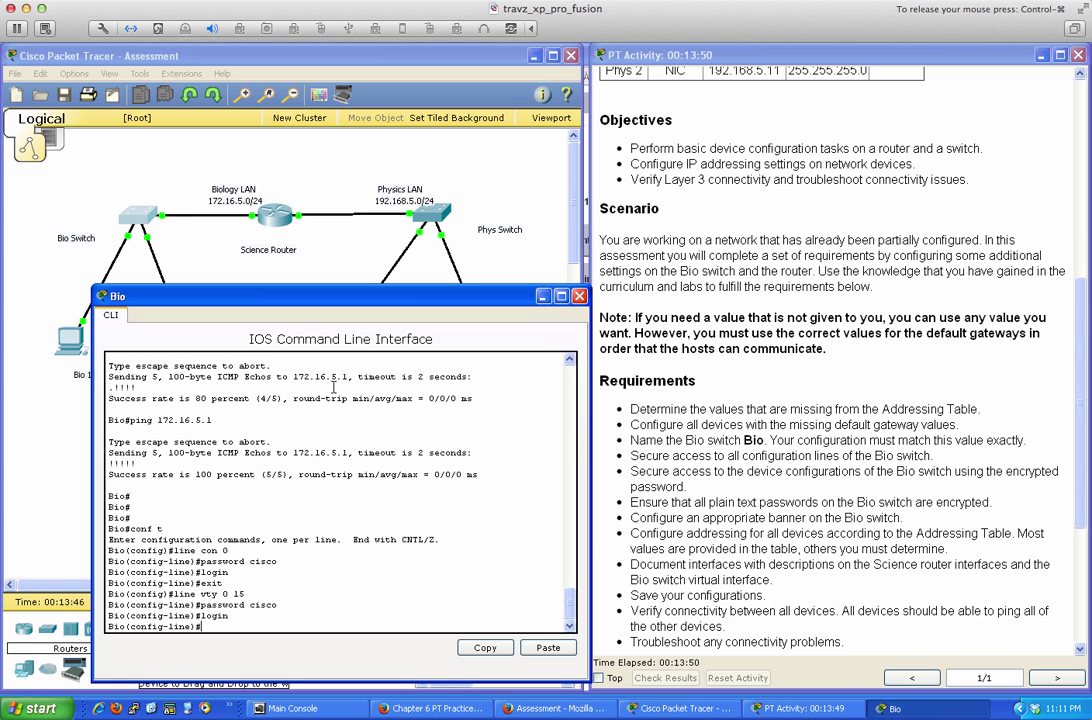
{"action": "key", "text": "Return"}
{"action": "key", "text": "Return"}
{"action": "key", "text": "Return"}
{"action": "key", "text": "Return"}
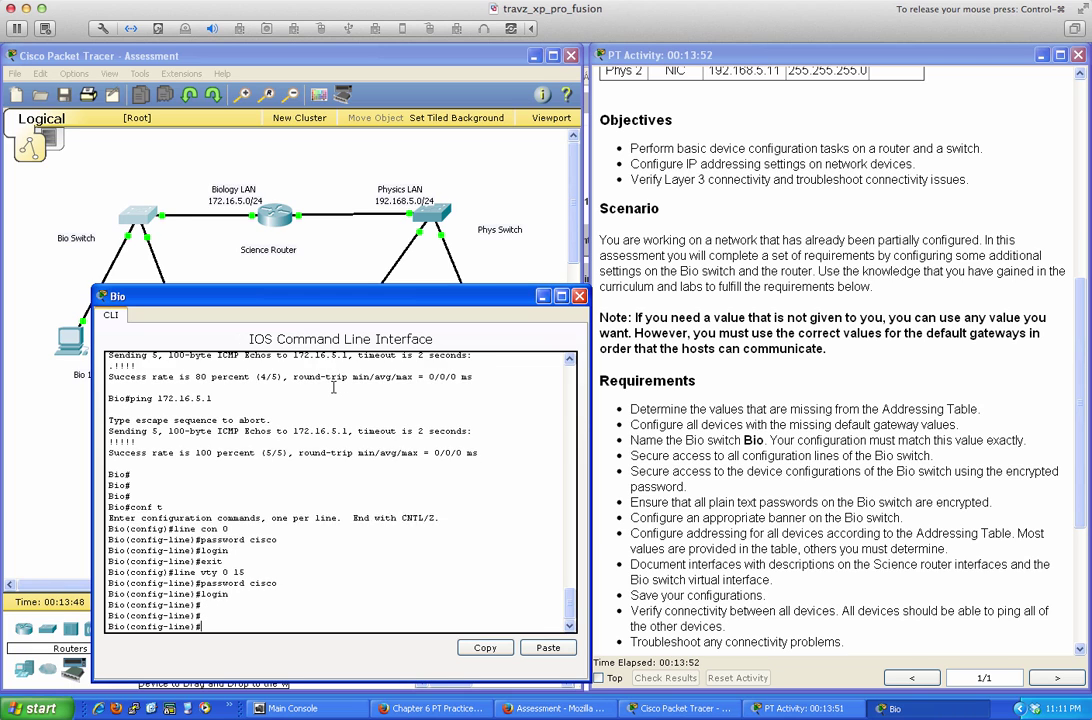
{"action": "type", "text": "exit"}
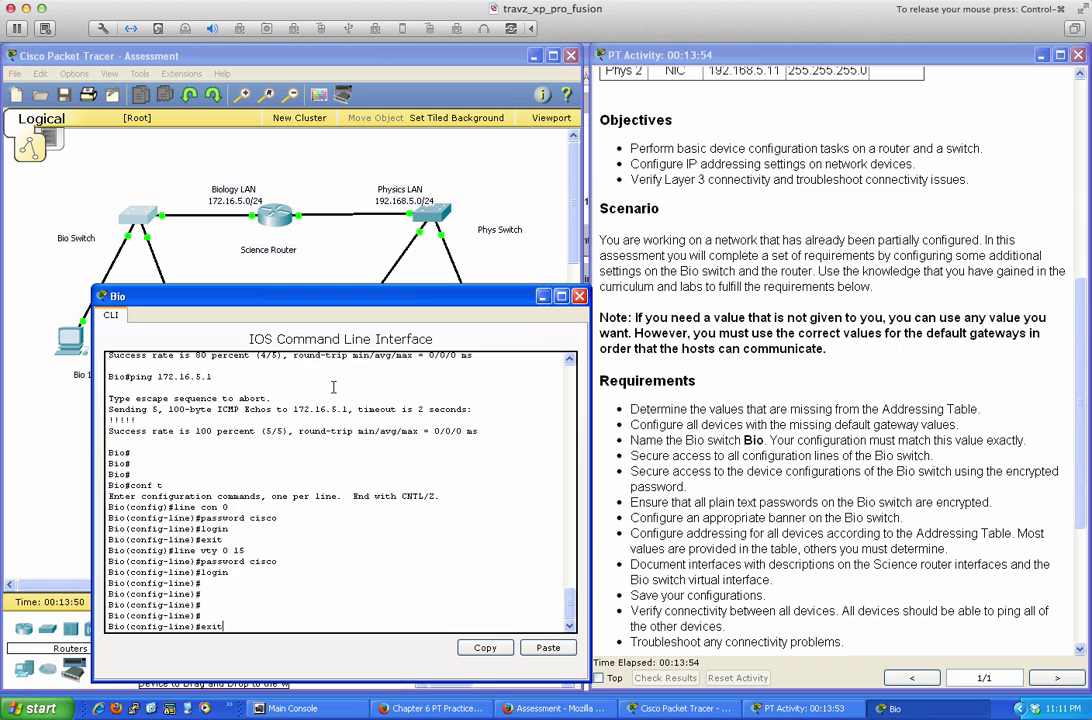
{"action": "key", "text": "Return"}
{"action": "key", "text": "Return"}
{"action": "key", "text": "Return"}
{"action": "key", "text": "Return"}
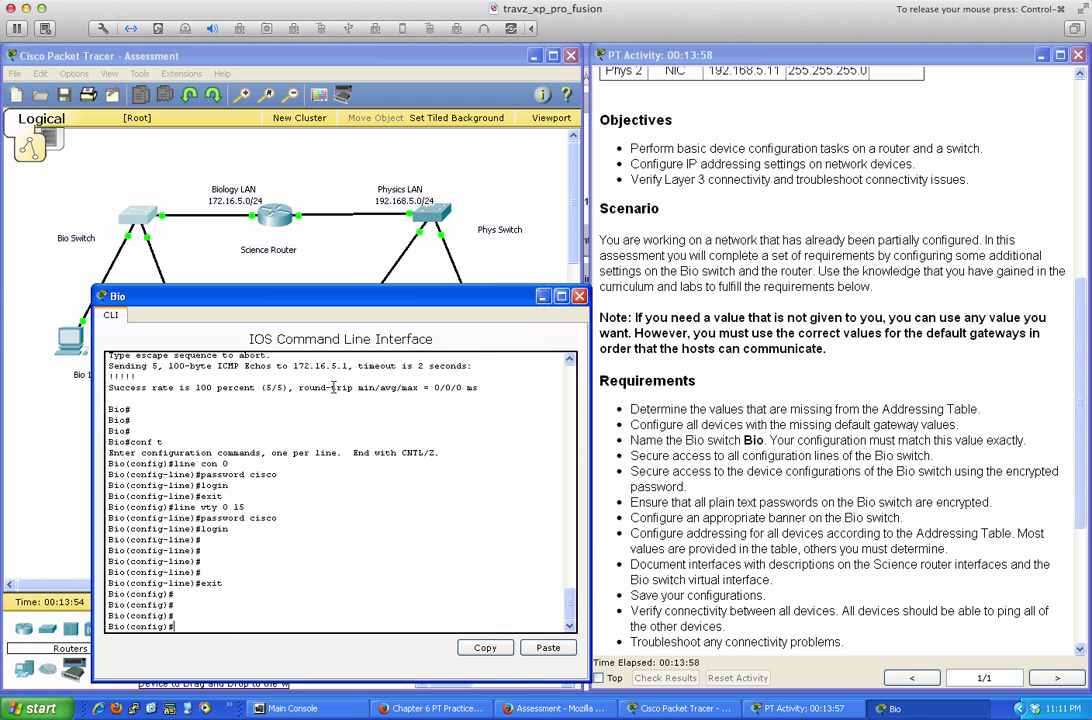
Set the Bio switch's enable secret (type 0) to the lab password
{"action": "type", "text": "ena"}
{"action": "key", "text": "Tab"}
{"action": "type", "text": "se"}
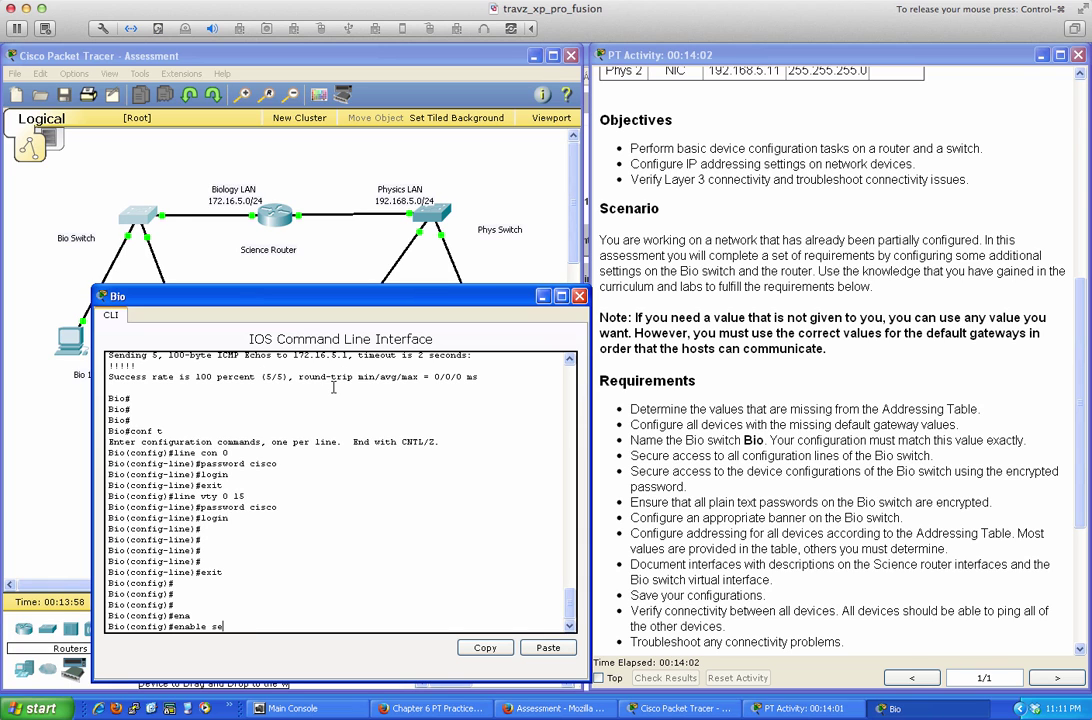
{"action": "key", "text": "Tab"}
{"action": "type", "text": "?"}
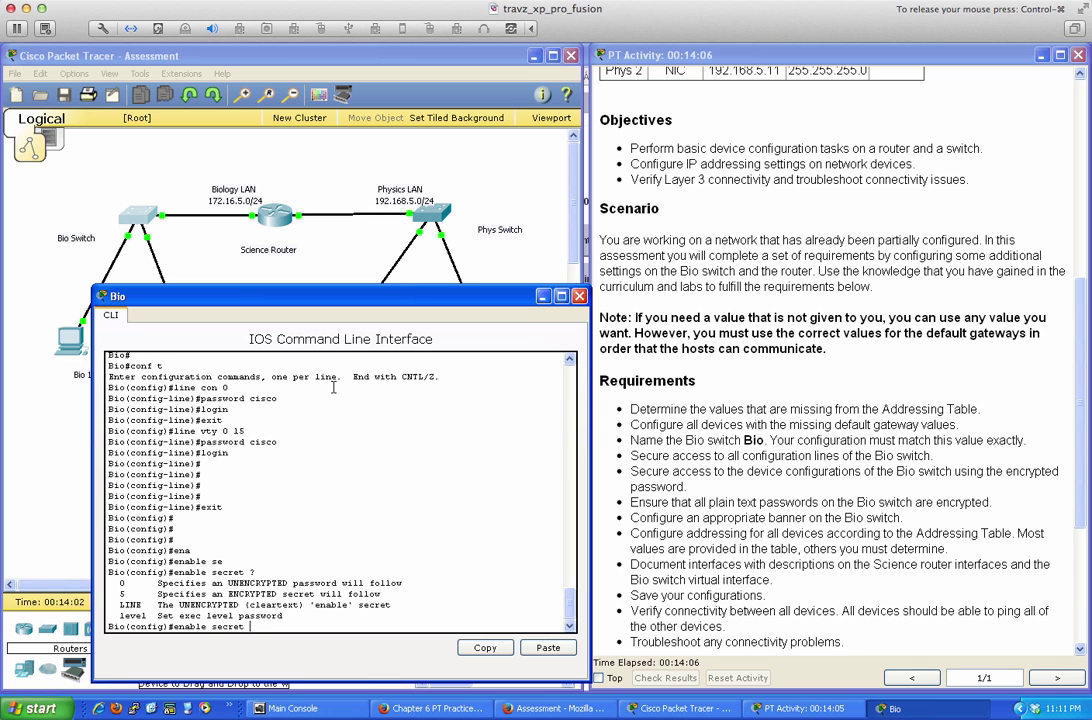
{"action": "type", "text": "0 cisco"}
{"action": "key", "text": "Return"}
{"action": "key", "text": "Return"}
{"action": "key", "text": "Return"}
{"action": "key", "text": "Return"}
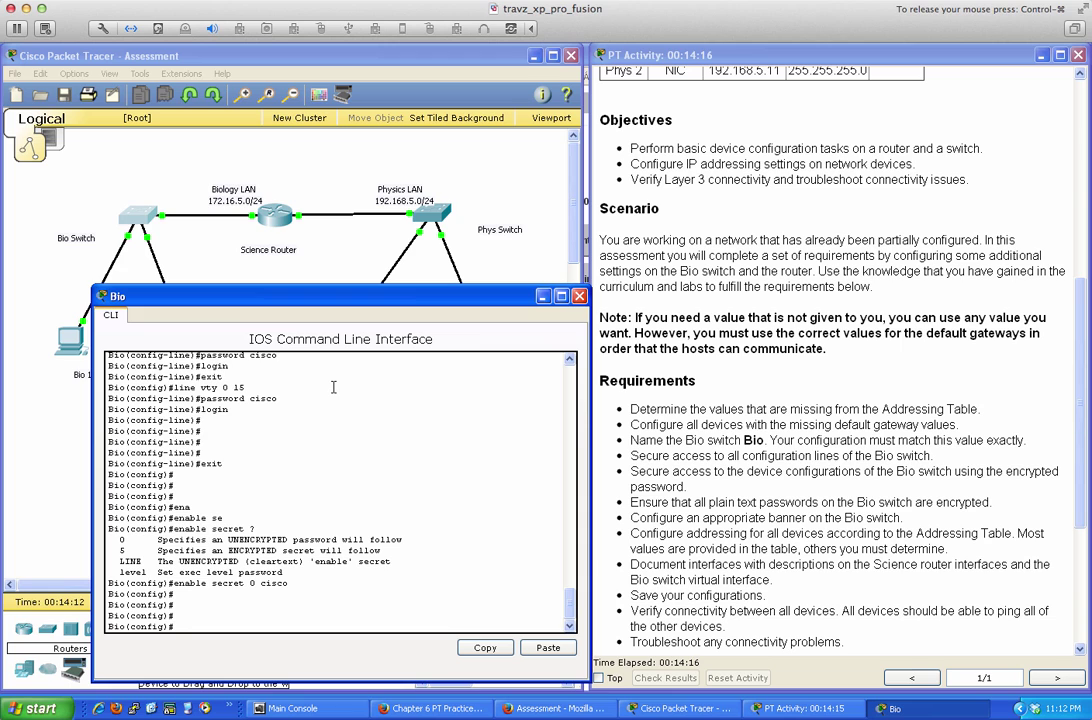
Turn on service password-encryption and start a banner motd delimited by $
{"action": "type", "text": "ser"}
{"action": "key", "text": "Tab"}
{"action": "type", "text": "pa"}
{"action": "key", "text": "Tab"}
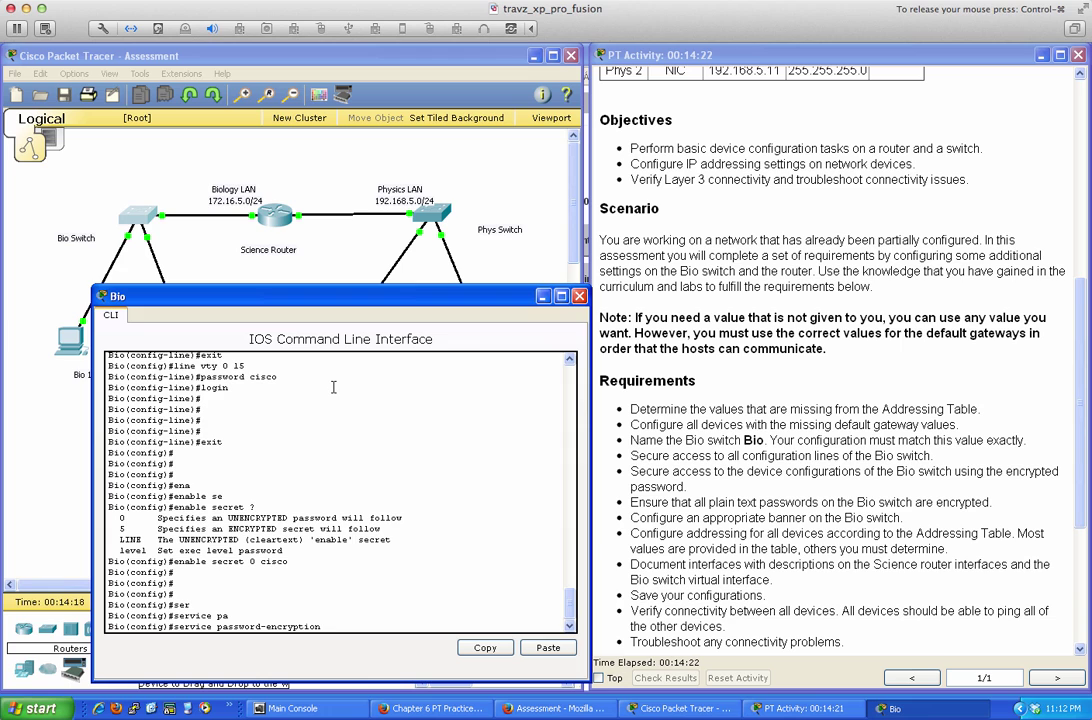
{"action": "key", "text": "Return"}
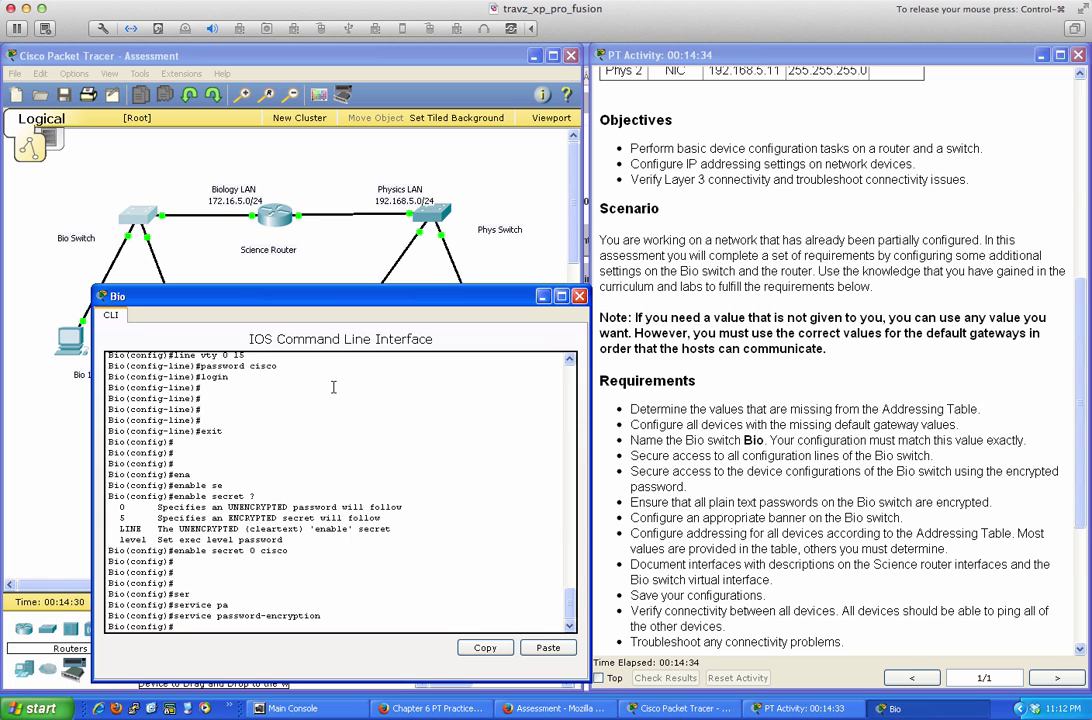
{"action": "key", "text": "Return"}
{"action": "key", "text": "Return"}
{"action": "key", "text": "Return"}
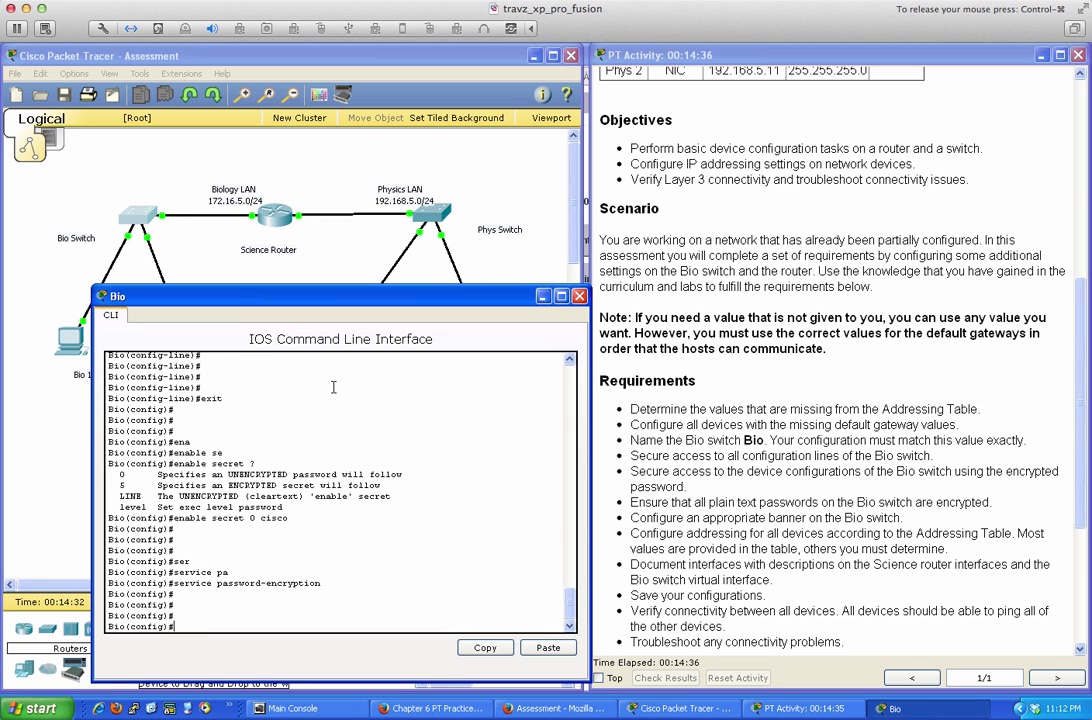
{"action": "type", "text": "banner motd $"}
{"action": "key", "text": "Return"}
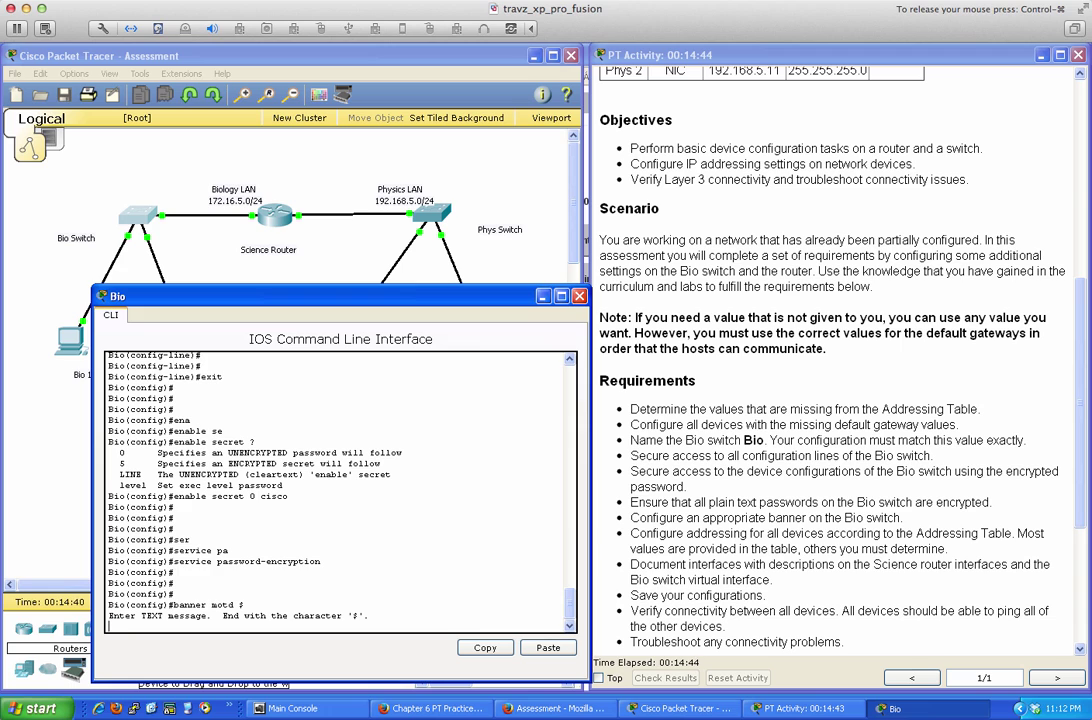
Enter the banner text 'Any unauthorized access is prohibited' and close it with $
{"action": "type", "text": "Any unauthorized access is"}
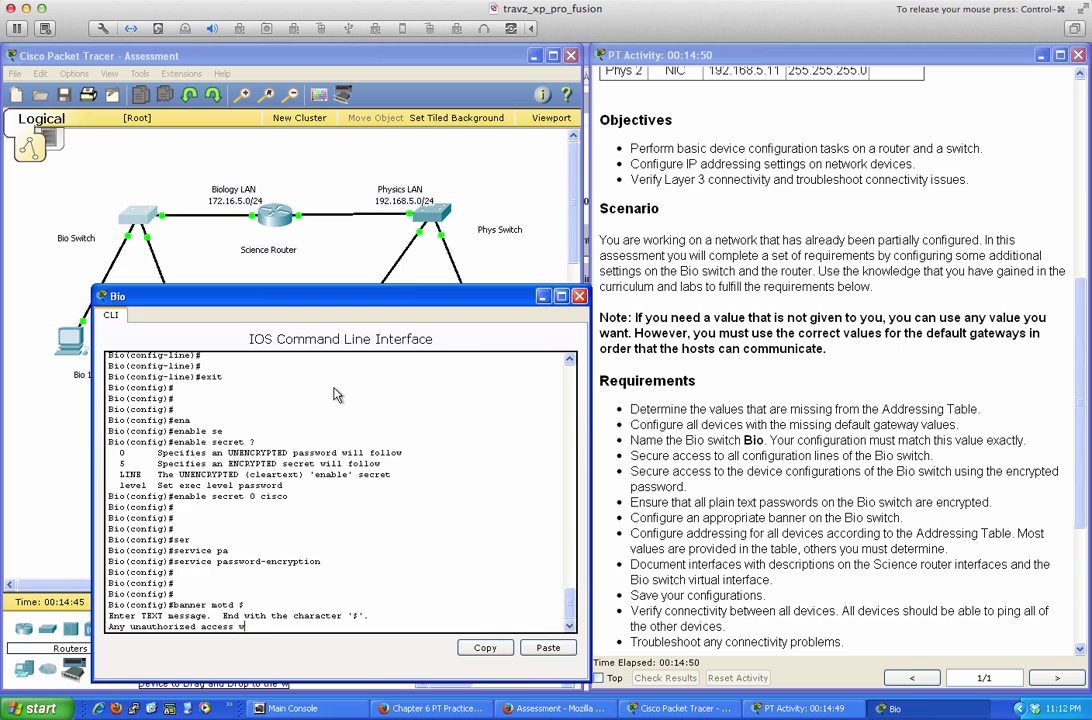
{"action": "type", "text": " prohibited"}
{"action": "key", "text": "Return"}
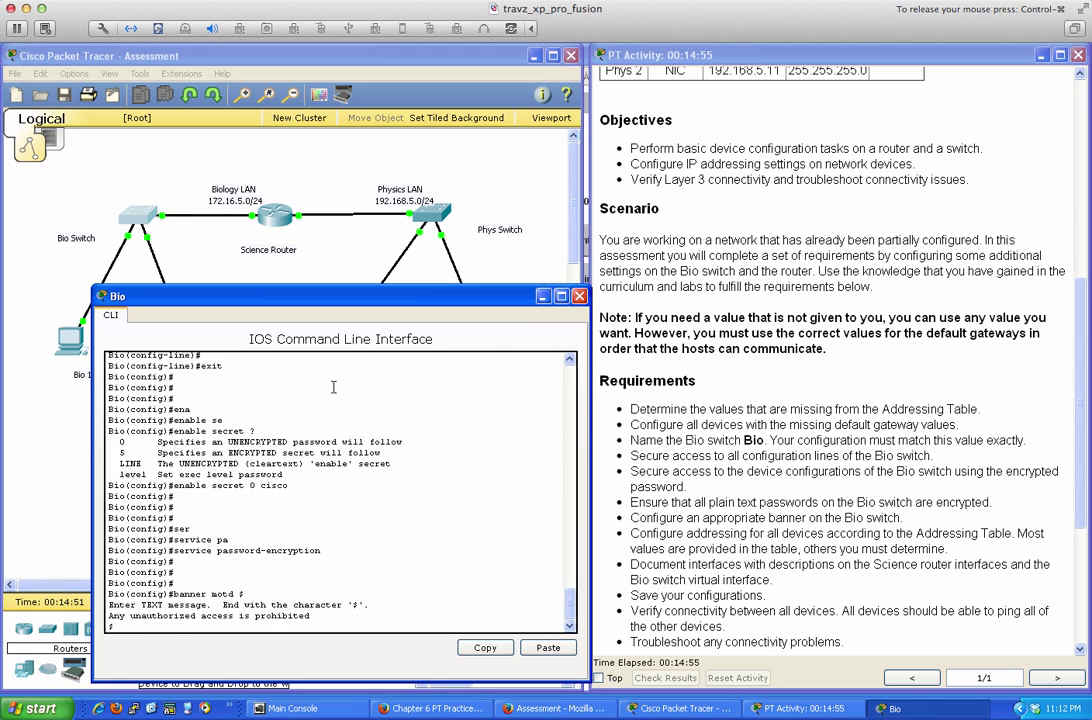
{"action": "type", "text": "$"}
{"action": "key", "text": "Return"}
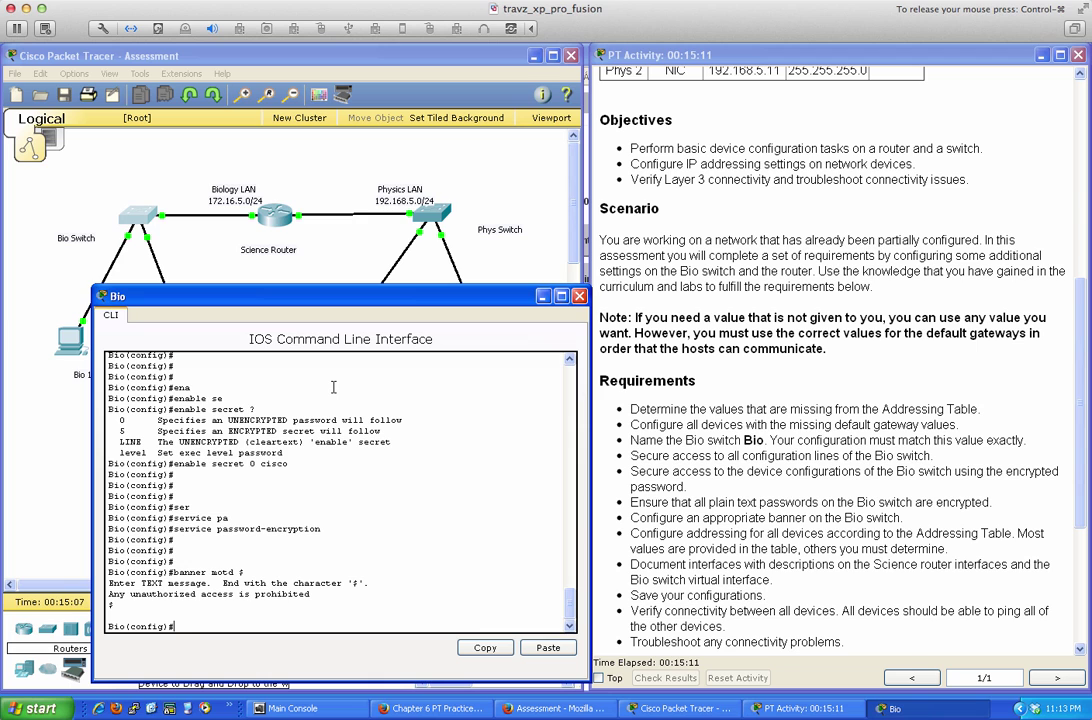
Leave configuration mode, save with wri mem, and exit the Bio console session
{"action": "key", "text": "Return"}
{"action": "key", "text": "Return"}
{"action": "type", "text": "end"}
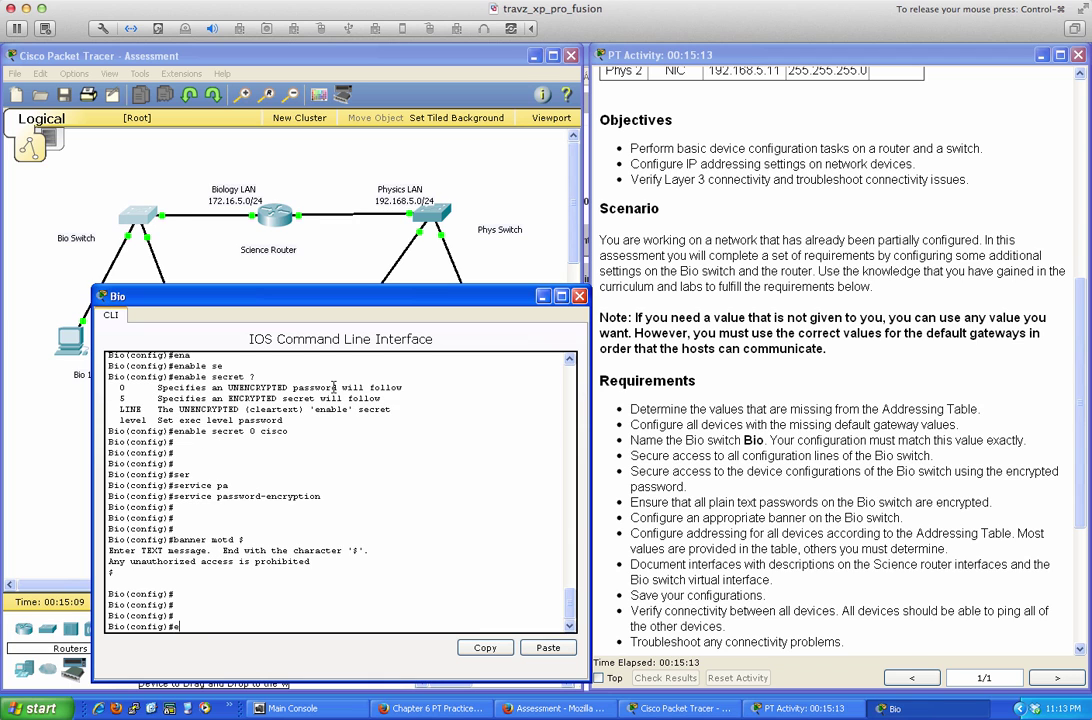
{"action": "key", "text": "Return"}
{"action": "key", "text": "Return"}
{"action": "key", "text": "Return"}
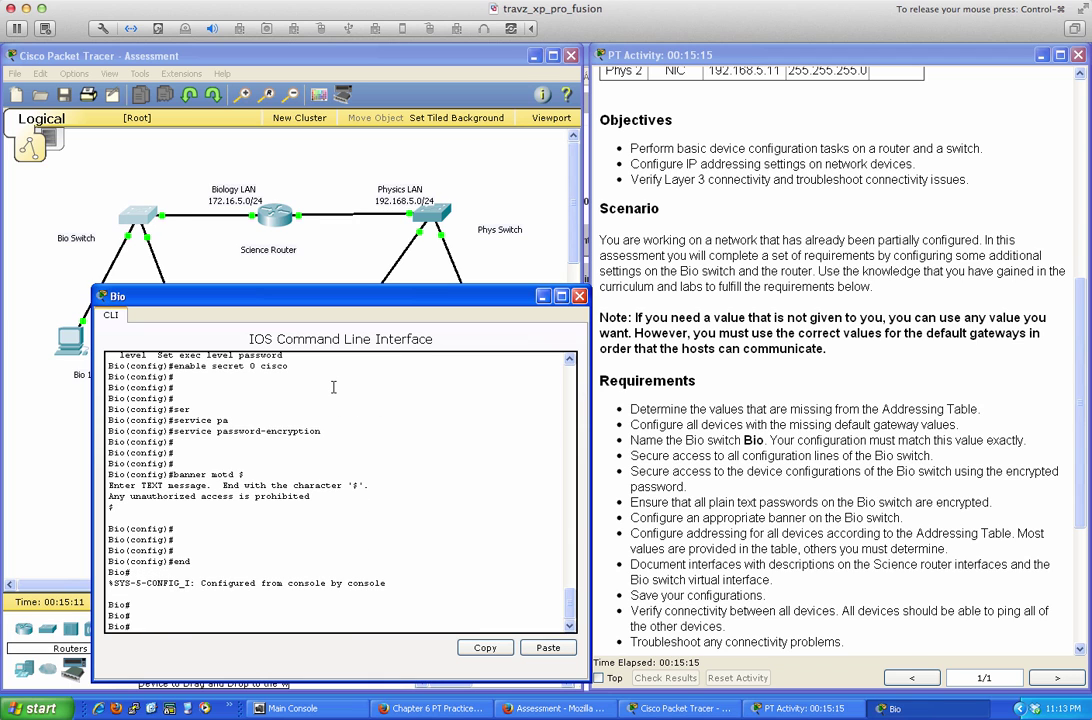
{"action": "type", "text": "wri mem"}
{"action": "key", "text": "Return"}
{"action": "key", "text": "Return"}
{"action": "key", "text": "Return"}
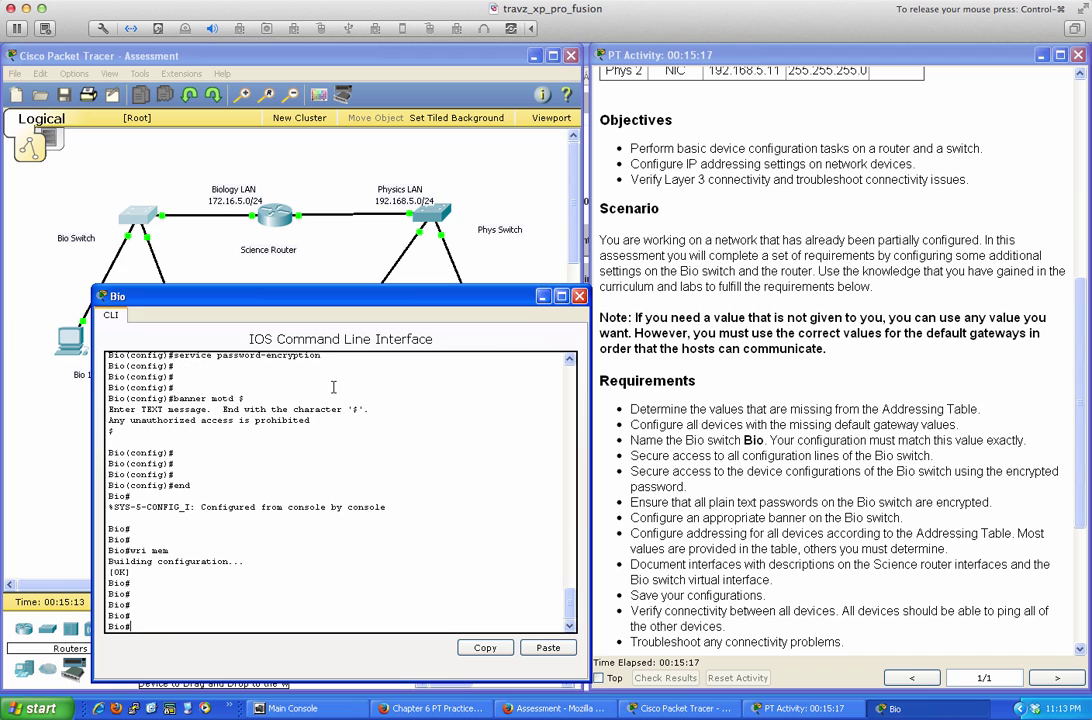
{"action": "type", "text": "exit"}
{"action": "key", "text": "Return"}
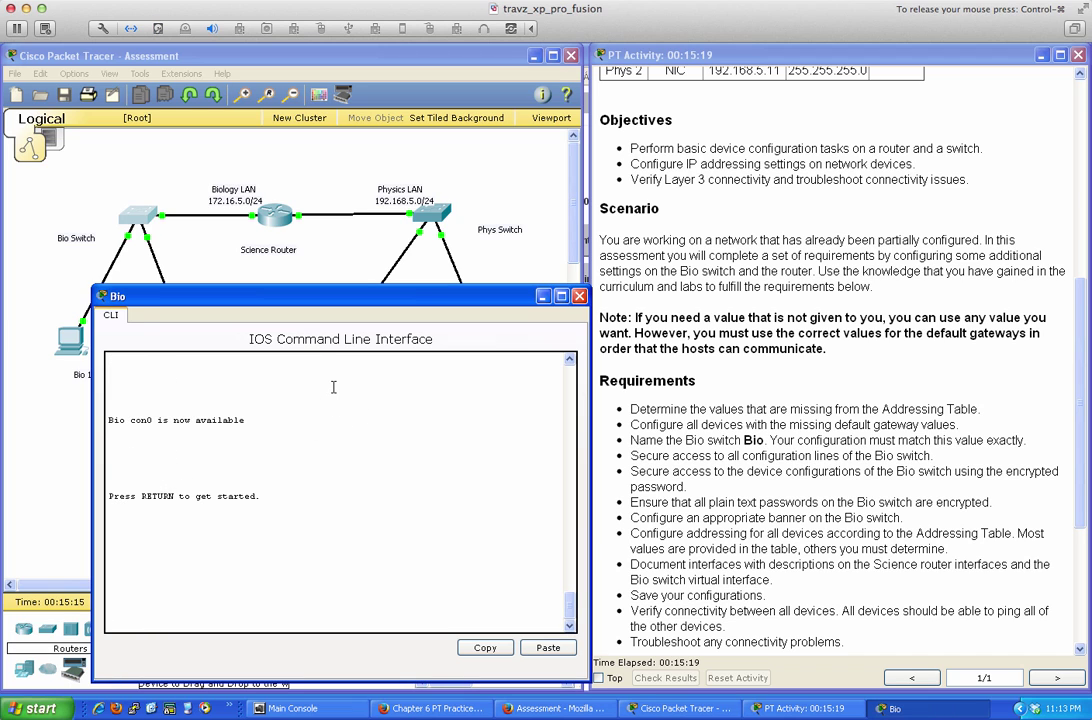
Log back in past the MOTD banner using the console password to reach Bio>
{"action": "key", "text": "Return"}
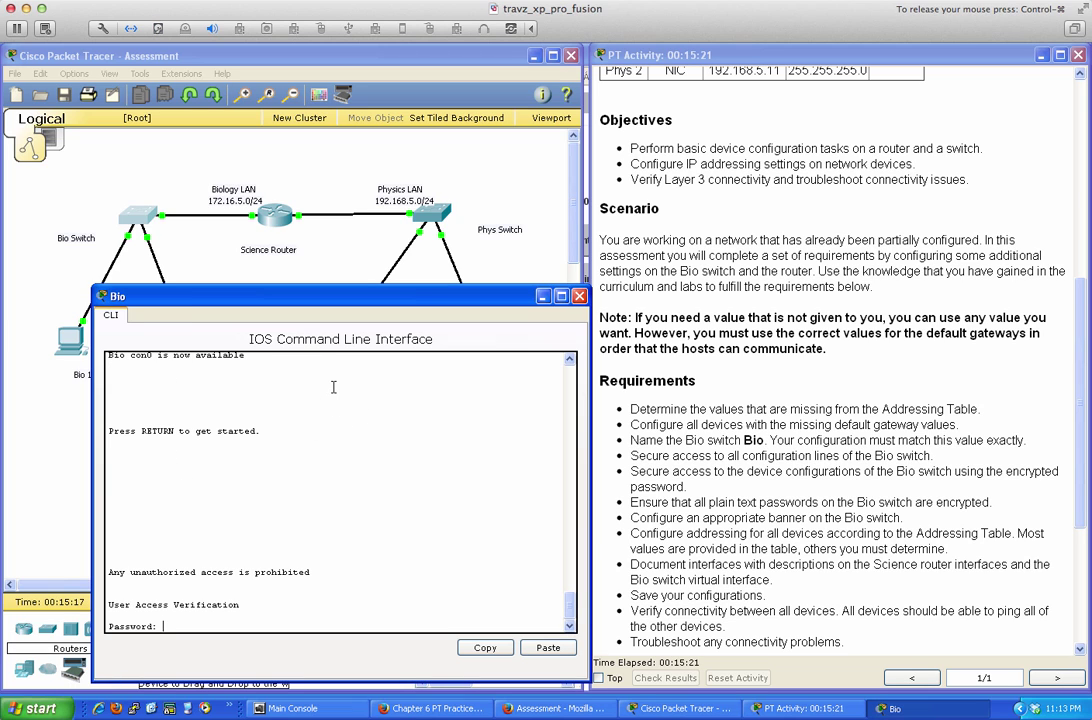
{"action": "key", "text": "Return"}
{"action": "key", "text": "Return"}
{"action": "key", "text": "Return"}
{"action": "key", "text": "Return"}
{"action": "key", "text": "Return"}
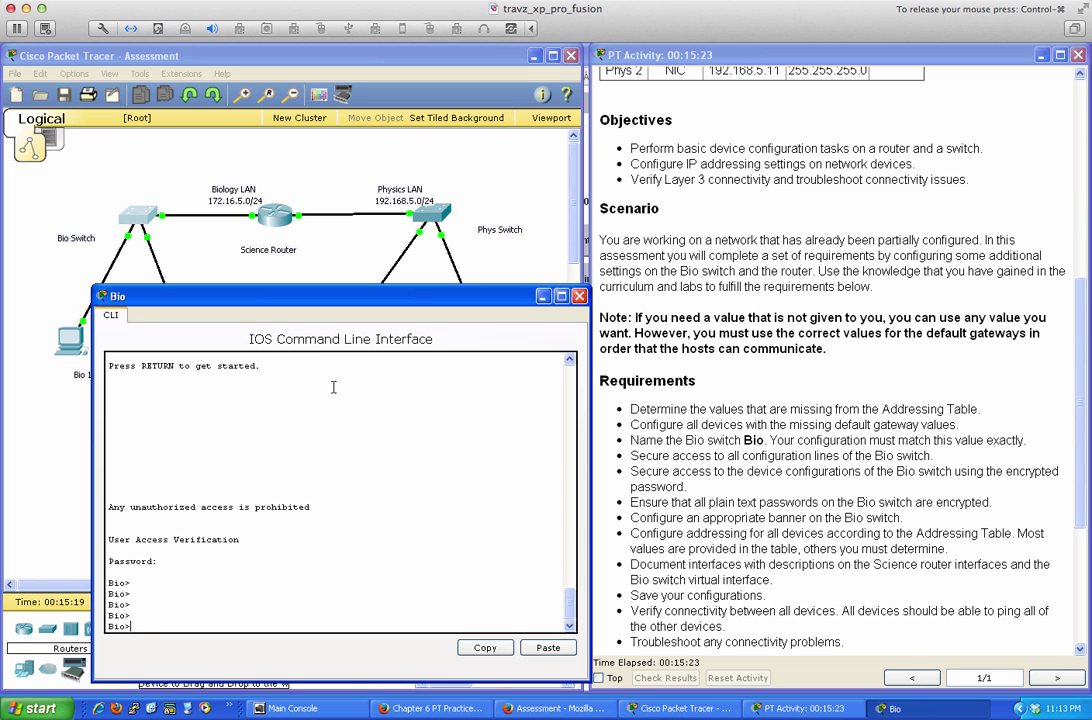
{"action": "type", "text": "en"}
{"action": "key", "text": "BackSpace"}
{"action": "key", "text": "BackSpace"}
{"action": "type", "text": "show run"}
{"action": "key", "text": "Return"}
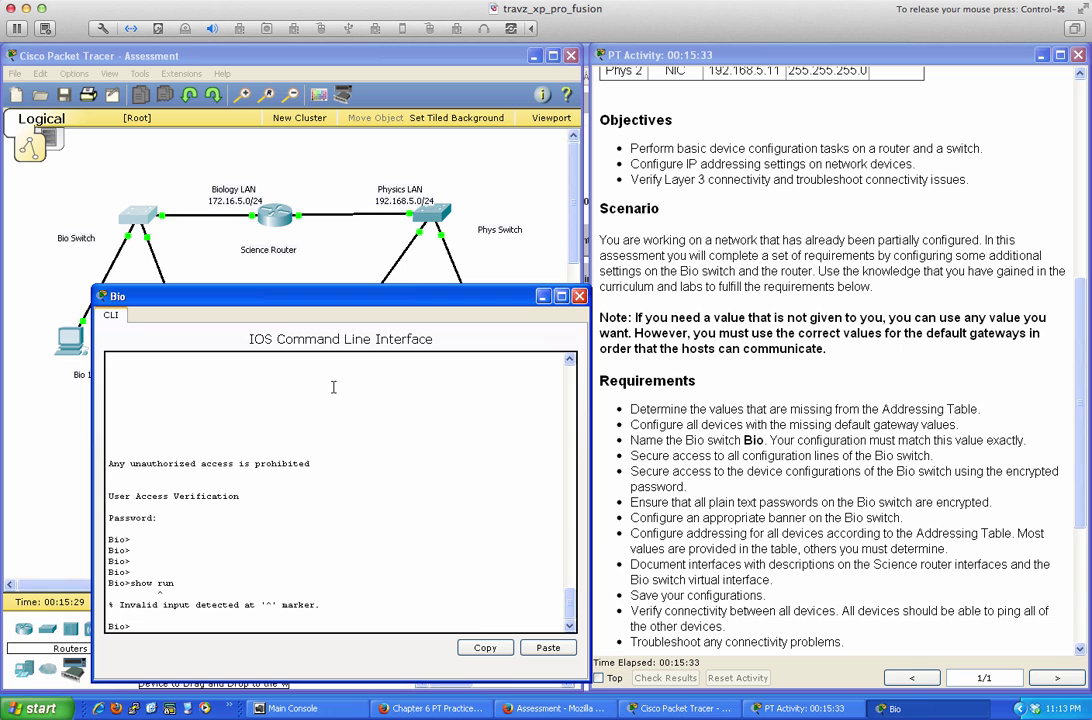
Enter privileged mode with the enable secret and page through the full sh run output
{"action": "type", "text": "en"}
{"action": "key", "text": "Return"}
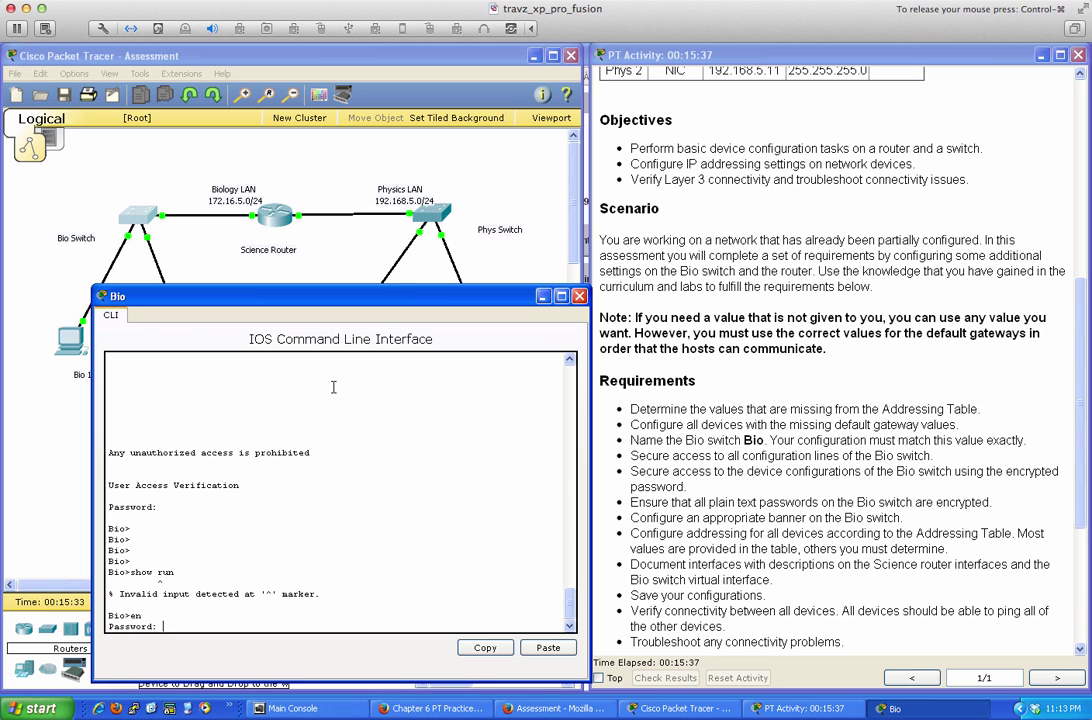
{"action": "key", "text": "Return"}
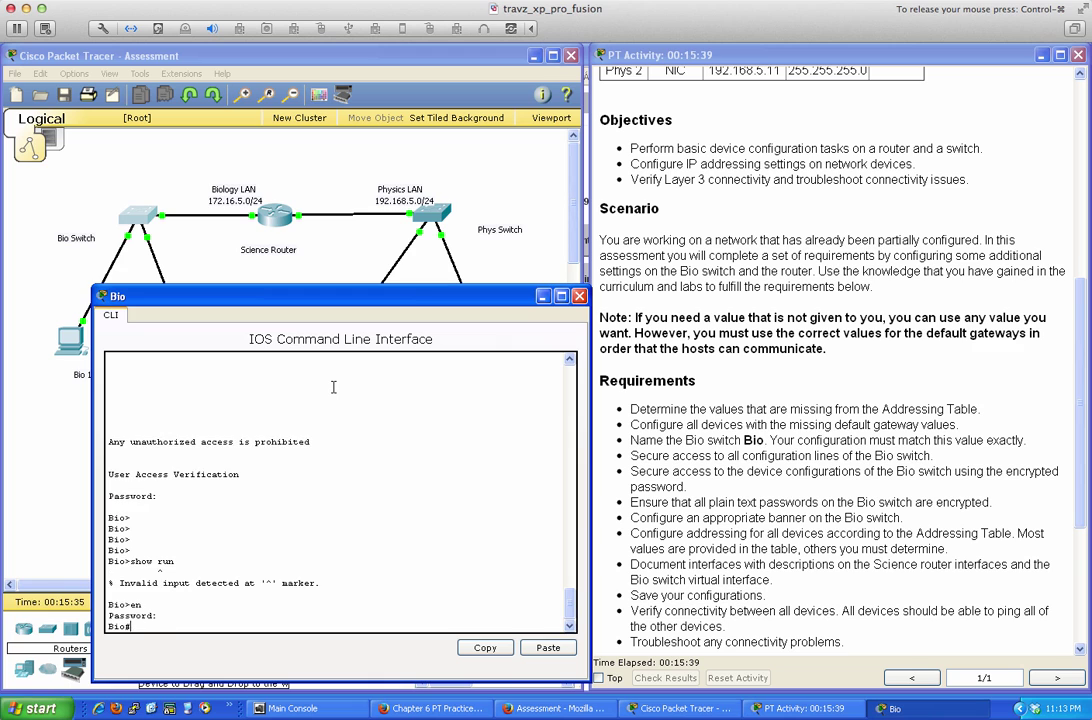
{"action": "key", "text": "Return"}
{"action": "key", "text": "Return"}
{"action": "key", "text": "Return"}
{"action": "type", "text": "sh run"}
{"action": "key", "text": "Return"}
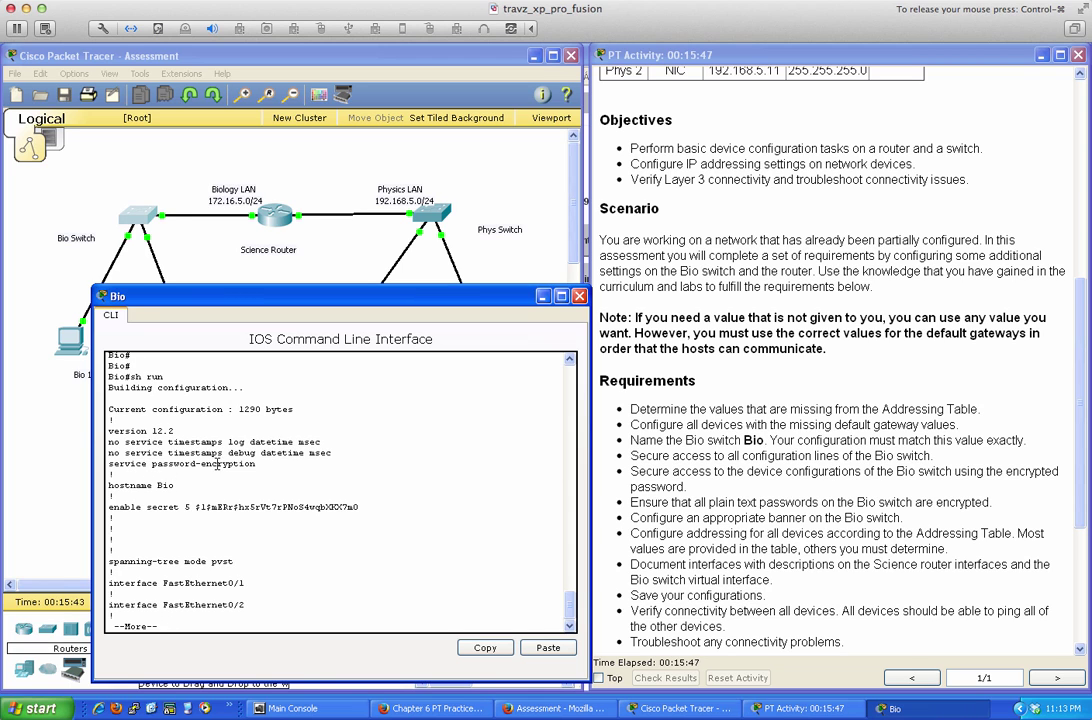
{"action": "key", "text": "space"}
{"action": "key", "text": "space"}
{"action": "key", "text": "space"}
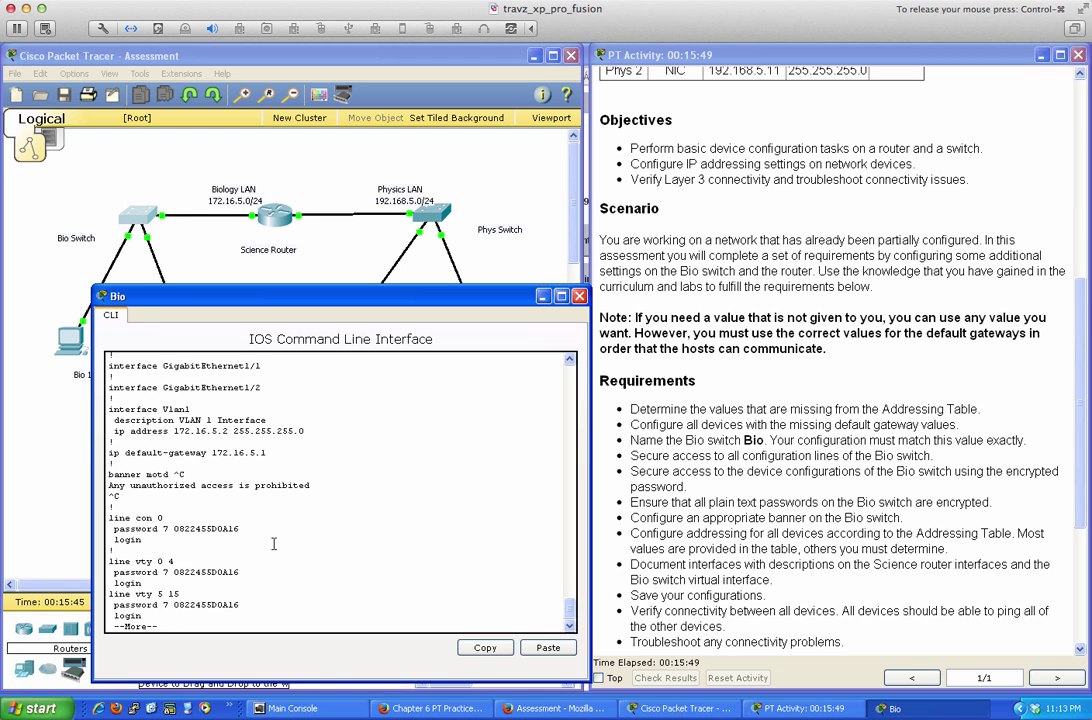
{"action": "key", "text": "space"}
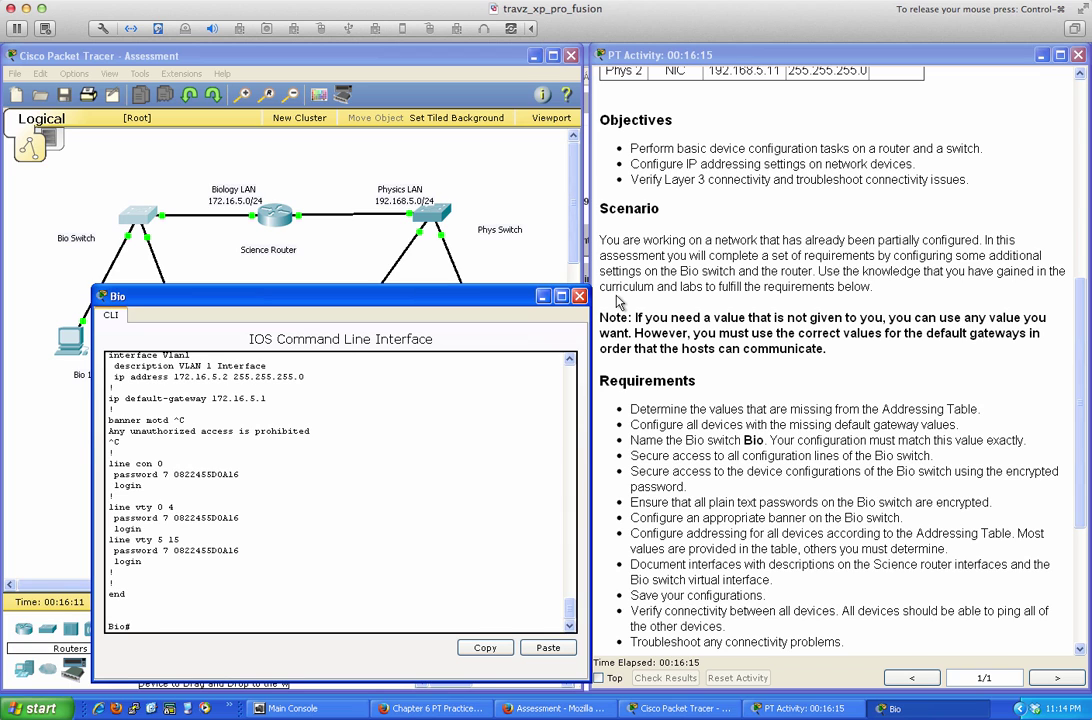
Switch from the Bio console to the Science router and enter privileged mode with en
{"action": "left_click", "coordinate": [580, 296]}
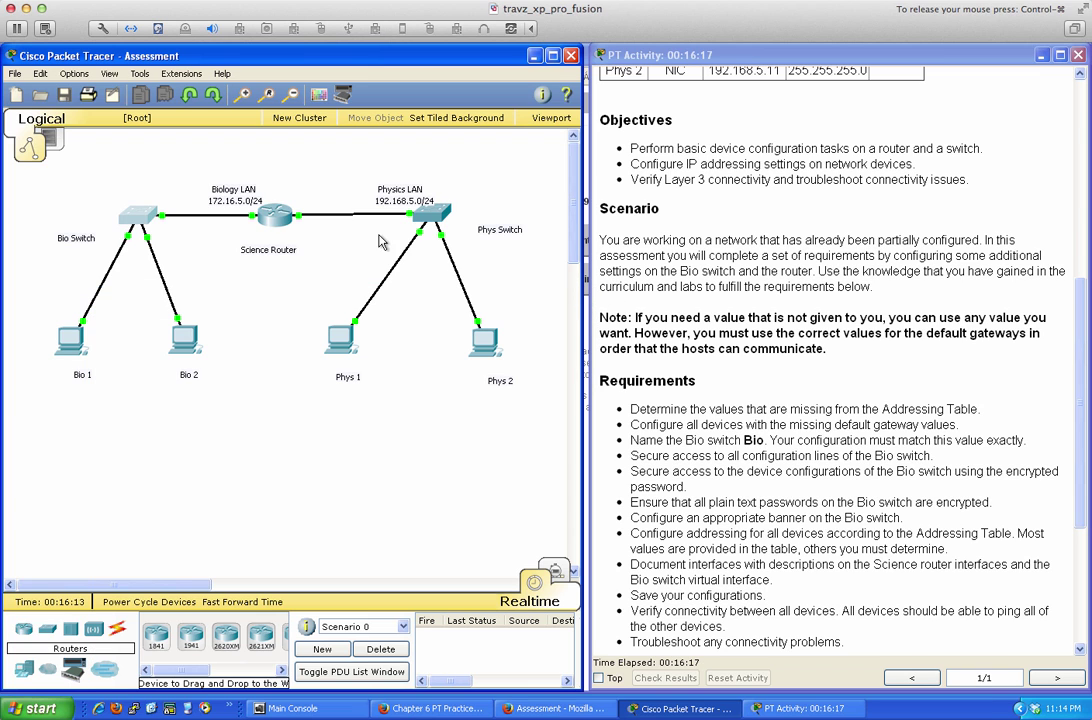
{"action": "left_click", "coordinate": [270, 218]}
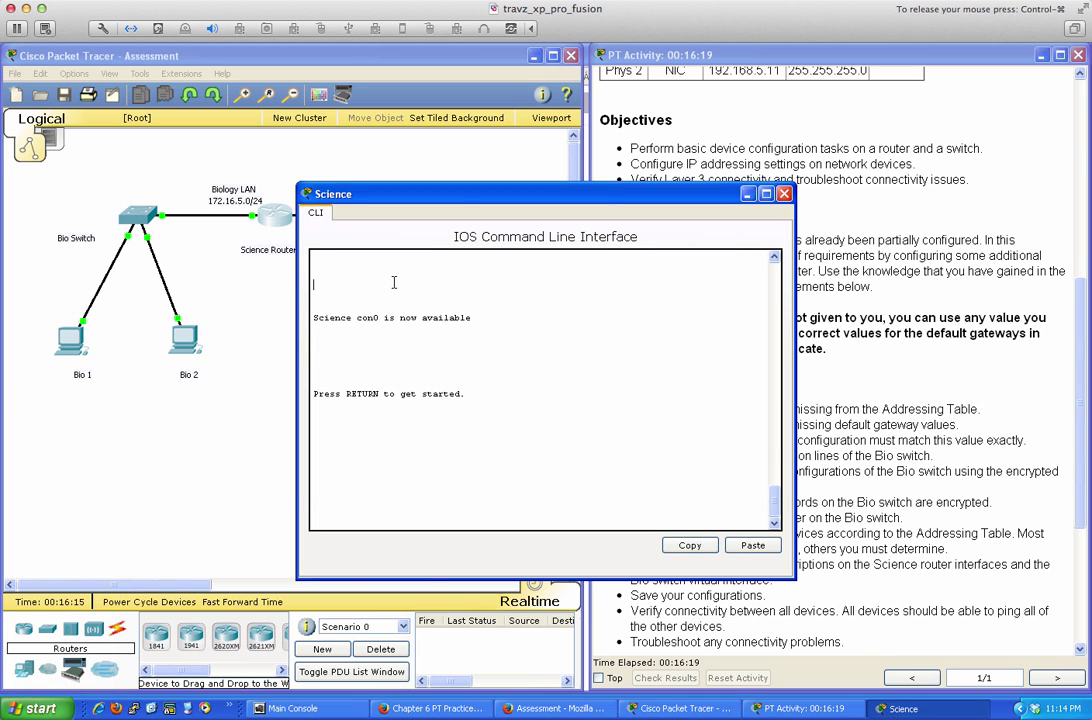
{"action": "key", "text": "Return"}
{"action": "key", "text": "Return"}
{"action": "type", "text": "en"}
{"action": "key", "text": "Return"}
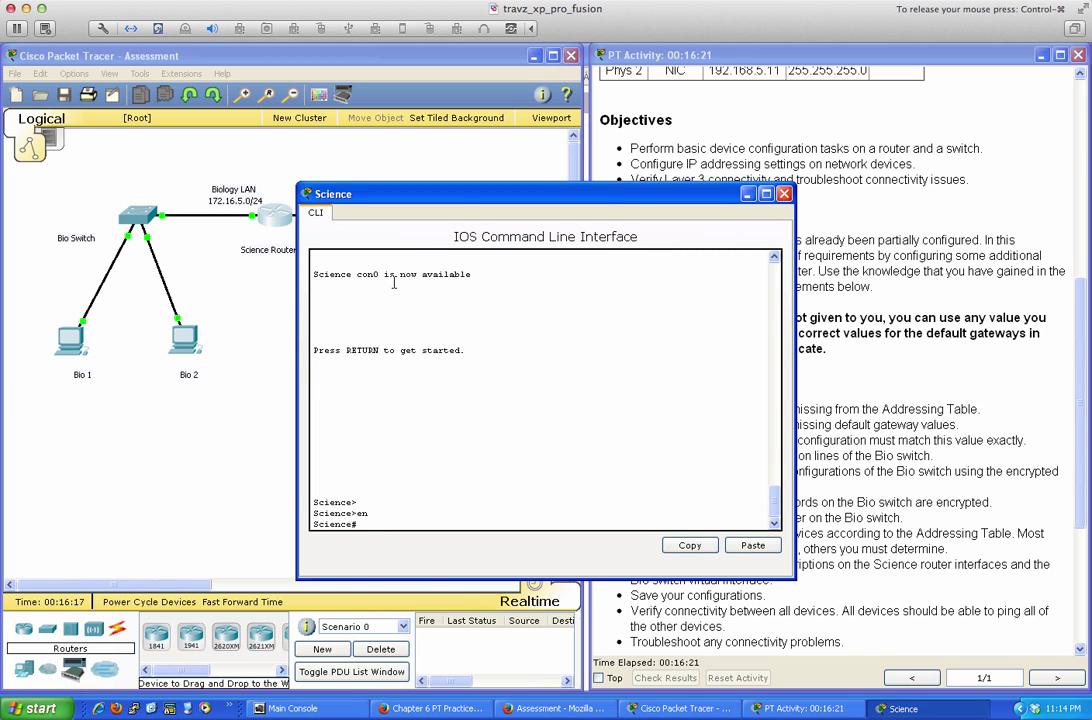
Page through the Science router's sh run, checking interfaces 172.16.5.1 and 192.168.5.1
{"action": "type", "text": "sh run"}
{"action": "key", "text": "Return"}
{"action": "key", "text": "space"}
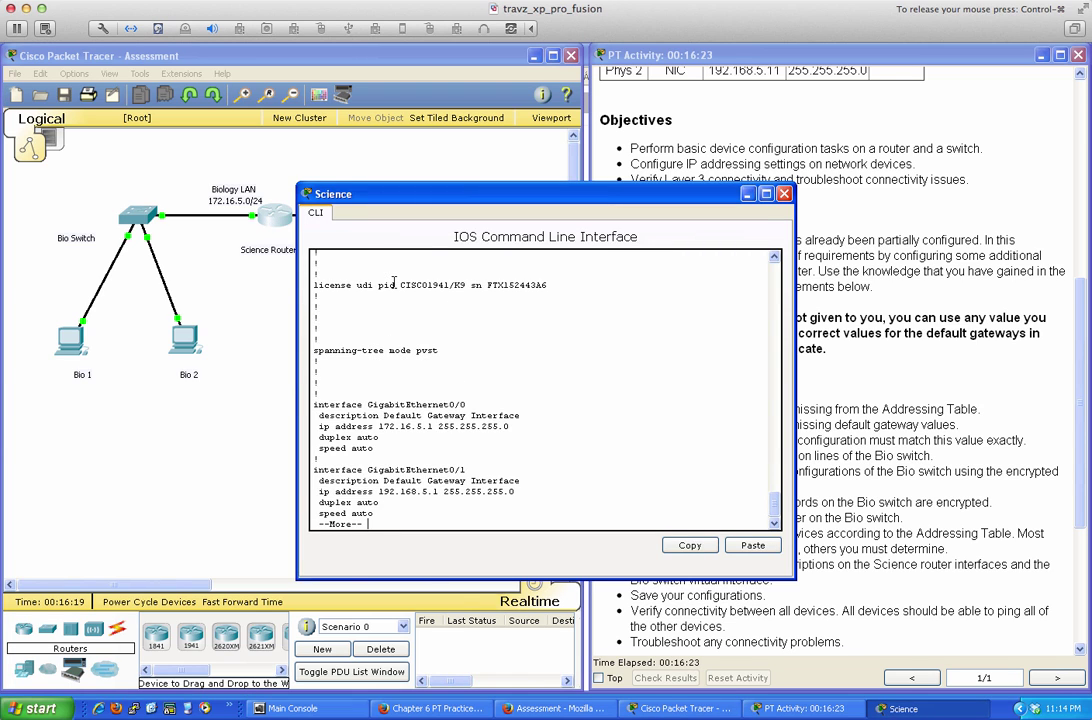
{"action": "key", "text": "Return"}
{"action": "key", "text": "Return"}
{"action": "key", "text": "Return"}
{"action": "key", "text": "Return"}
{"action": "key", "text": "Return"}
{"action": "key", "text": "Return"}
{"action": "key", "text": "Return"}
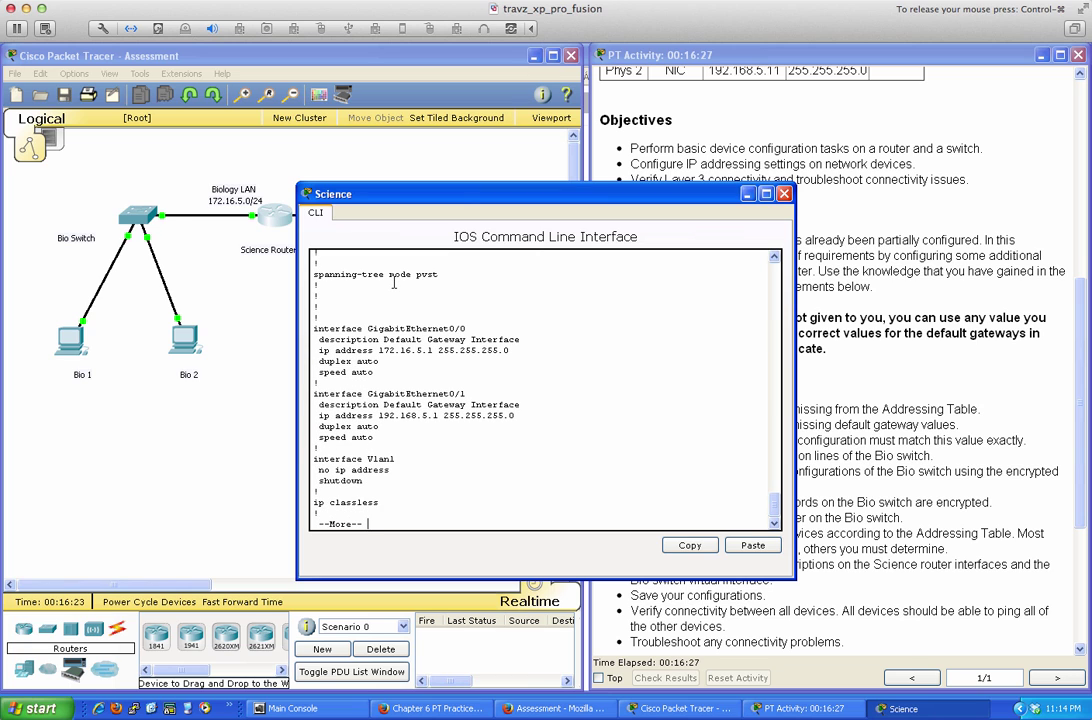
{"action": "key", "text": "Return"}
{"action": "key", "text": "Return"}
{"action": "key", "text": "Return"}
{"action": "key", "text": "Return"}
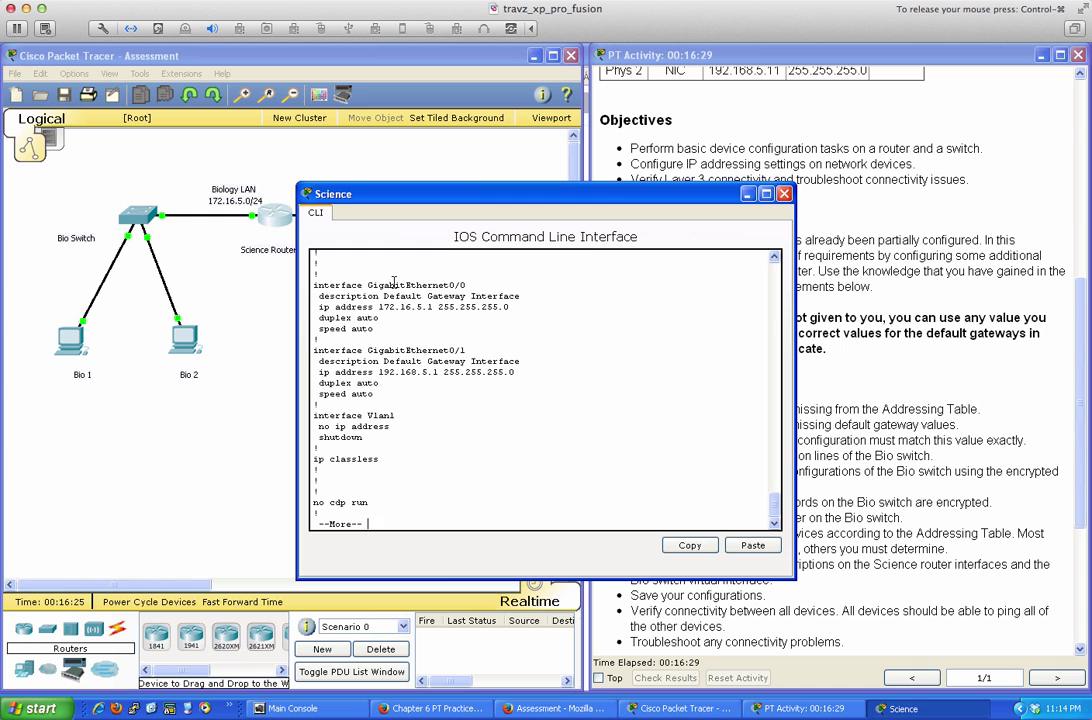
Close the Science console, check the PT Activity addressing table, and reopen Bio's CLI
{"action": "left_click", "coordinate": [783, 194]}
{"action": "scroll", "coordinate": [778, 255], "scroll_direction": "up", "scroll_amount": 5}
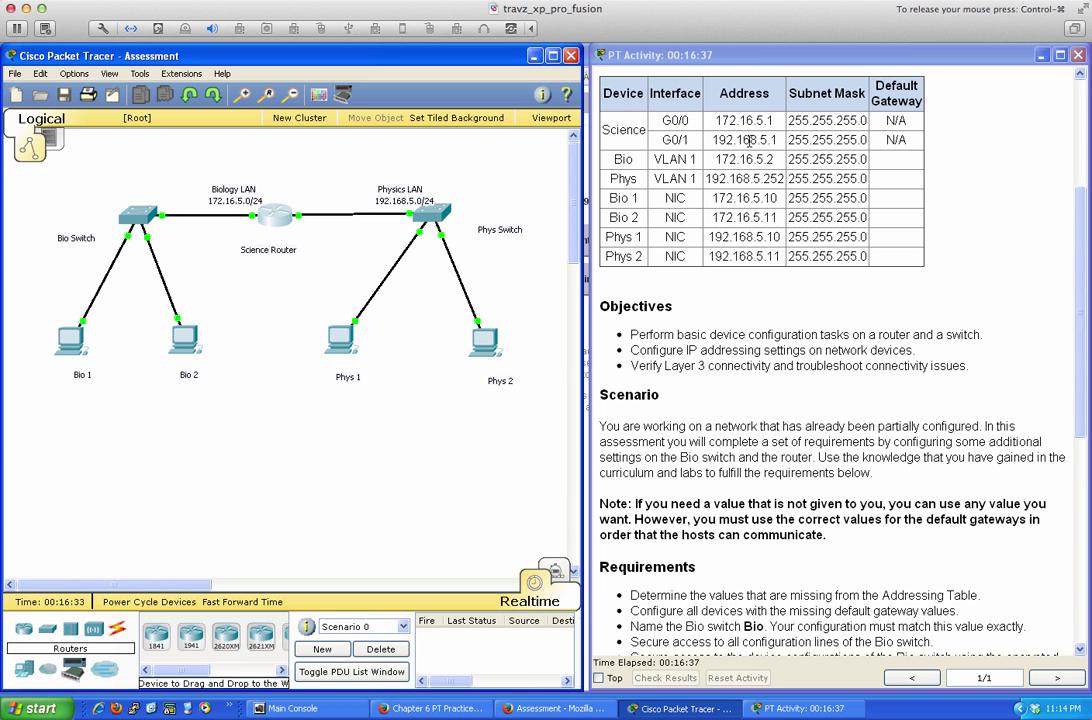
{"action": "scroll", "coordinate": [645, 443], "scroll_direction": "down", "scroll_amount": 3}
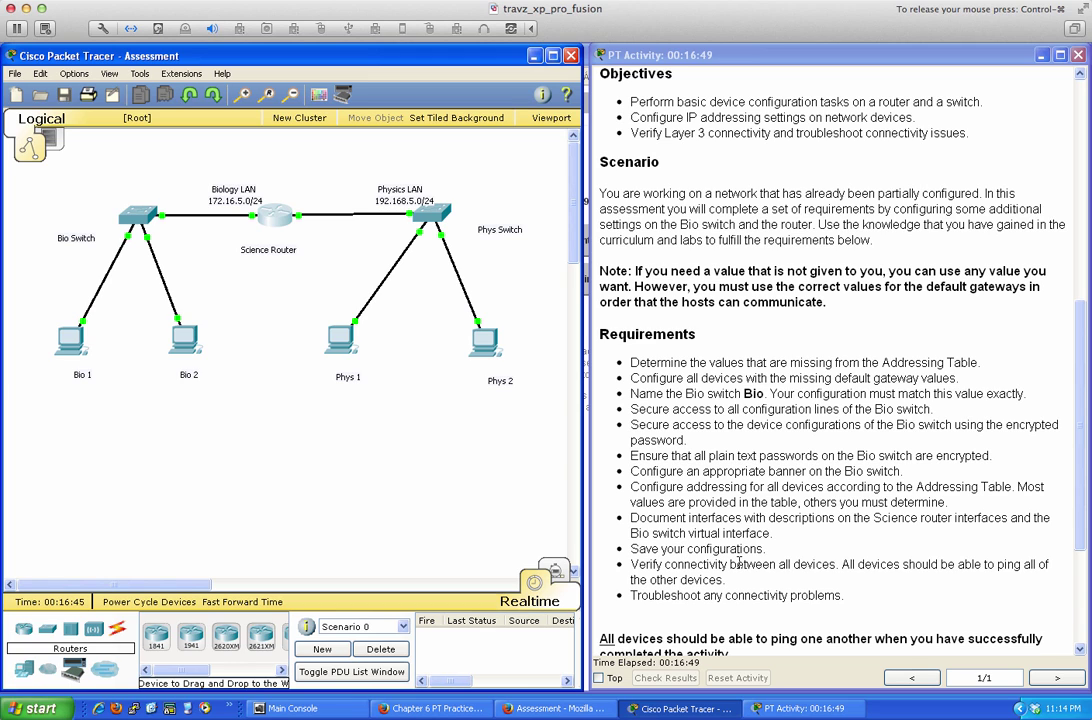
{"action": "left_click", "coordinate": [145, 222]}
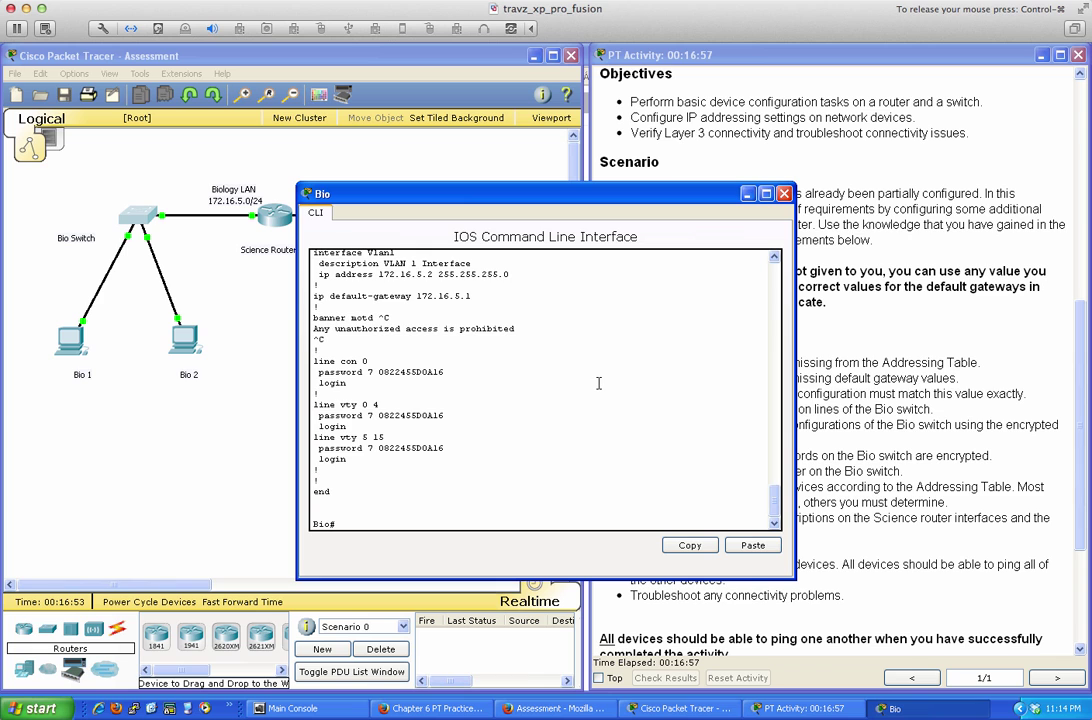
Save the Bio switch's configuration with wri mem
{"action": "key", "text": "Return"}
{"action": "key", "text": "Return"}
{"action": "key", "text": "Return"}
{"action": "type", "text": "wri "}
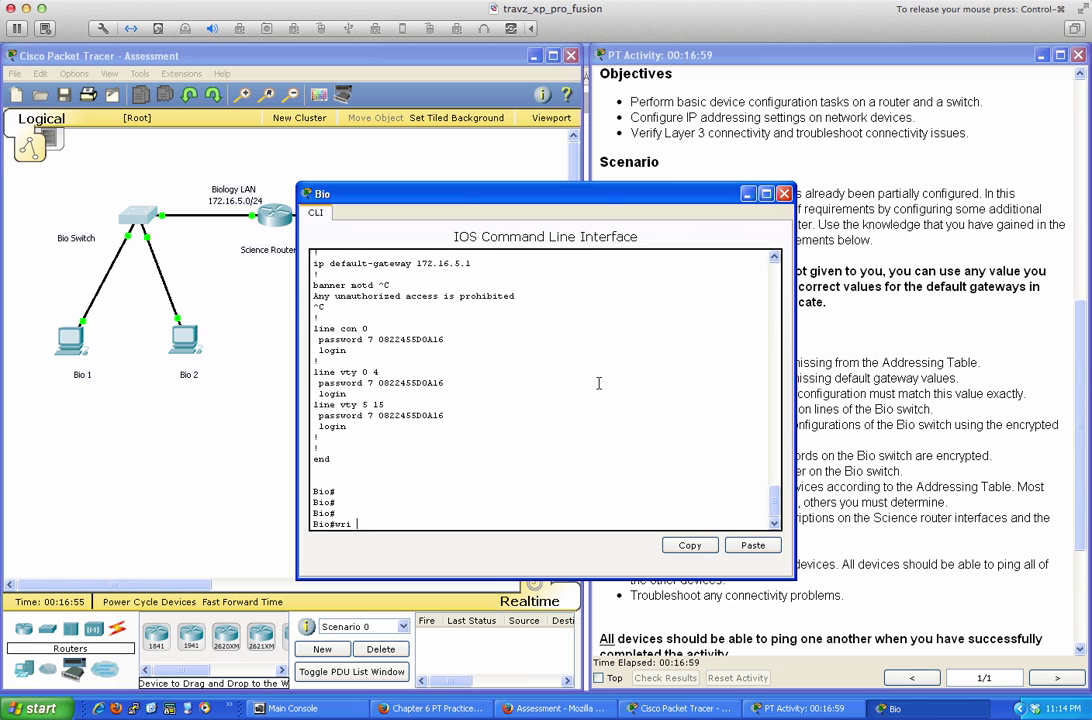
{"action": "type", "text": "mem"}
{"action": "key", "text": "Return"}
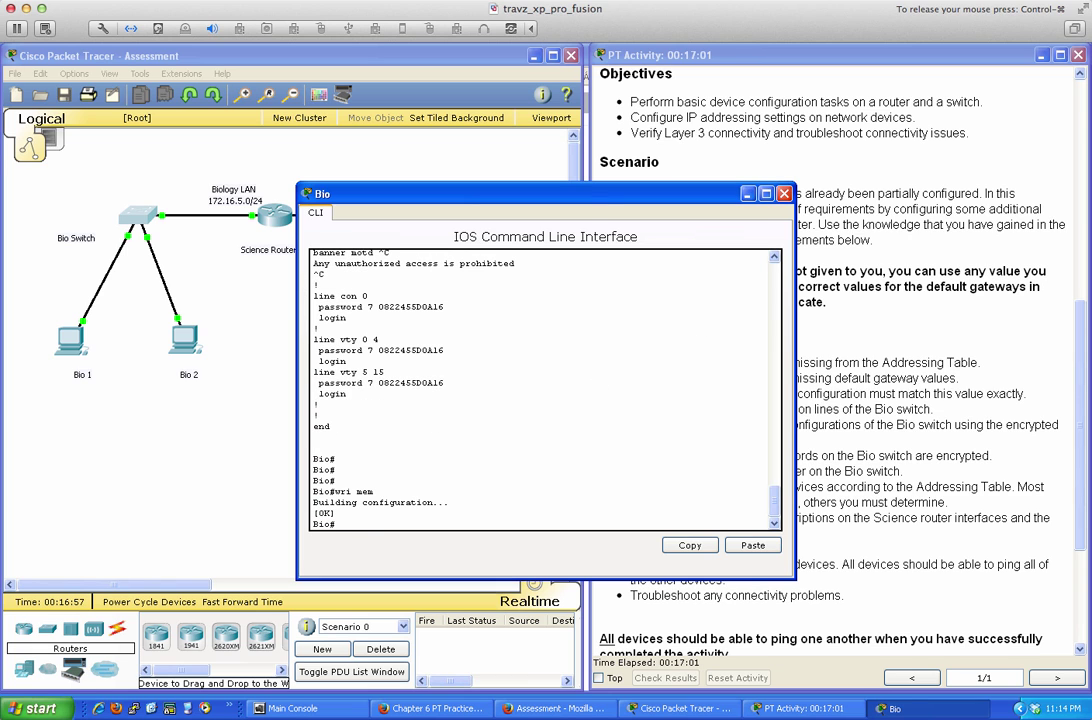
Save the Science router's configuration with wri mem
{"action": "left_click", "coordinate": [784, 193]}
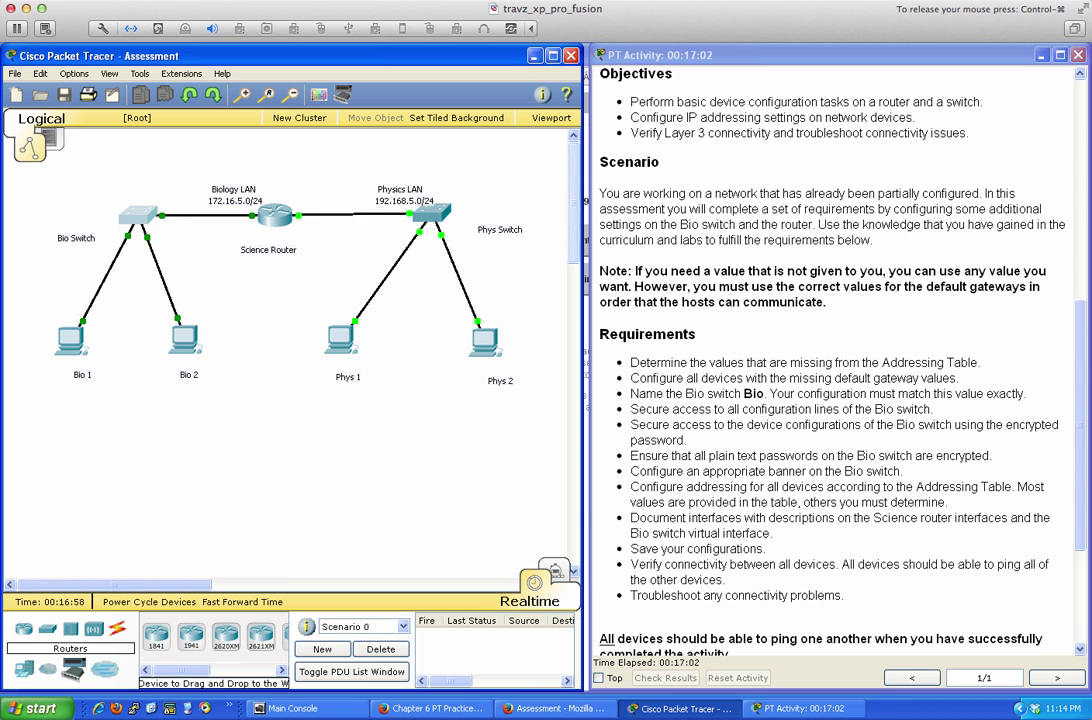
{"action": "left_click", "coordinate": [274, 214]}
{"action": "left_click", "coordinate": [665, 353]}
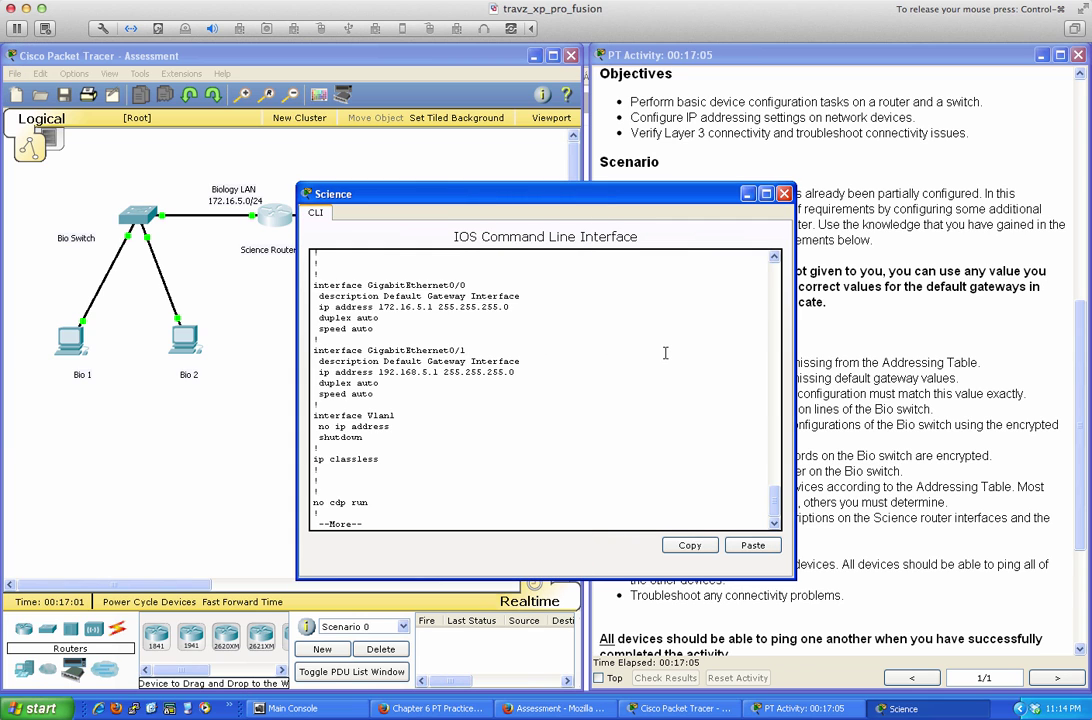
{"action": "key", "text": "space"}
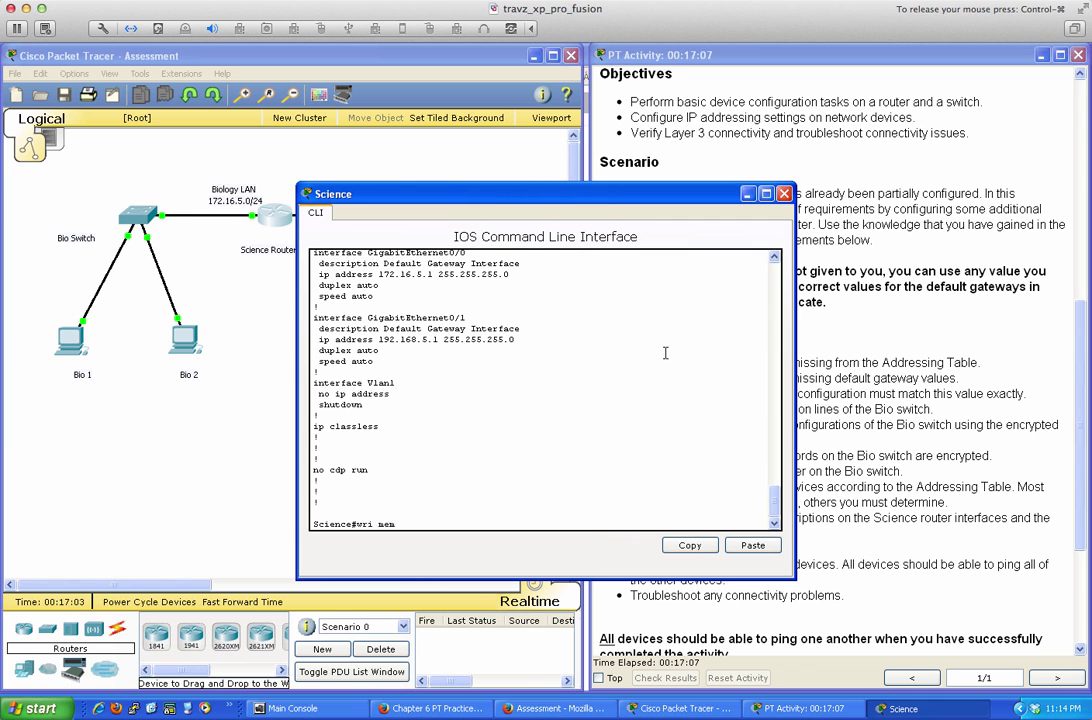
{"action": "type", "text": "wri mem"}
{"action": "key", "text": "Return"}
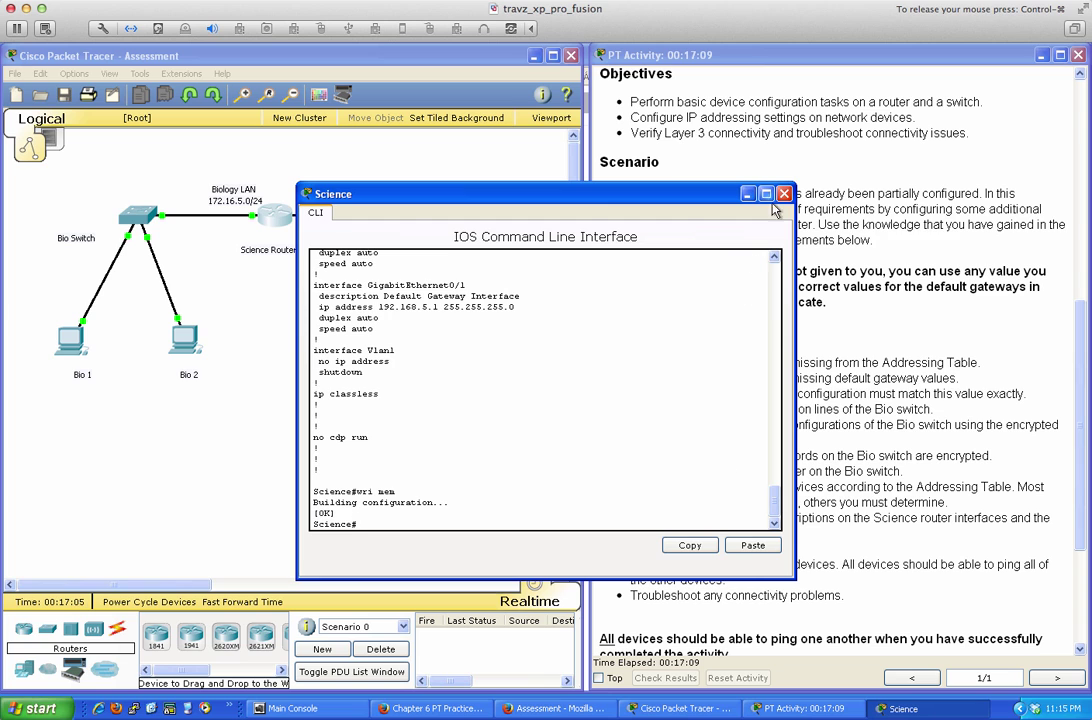
Enter privileged mode on the Phys switch and save its configuration with wri mem
{"action": "left_click", "coordinate": [784, 193]}
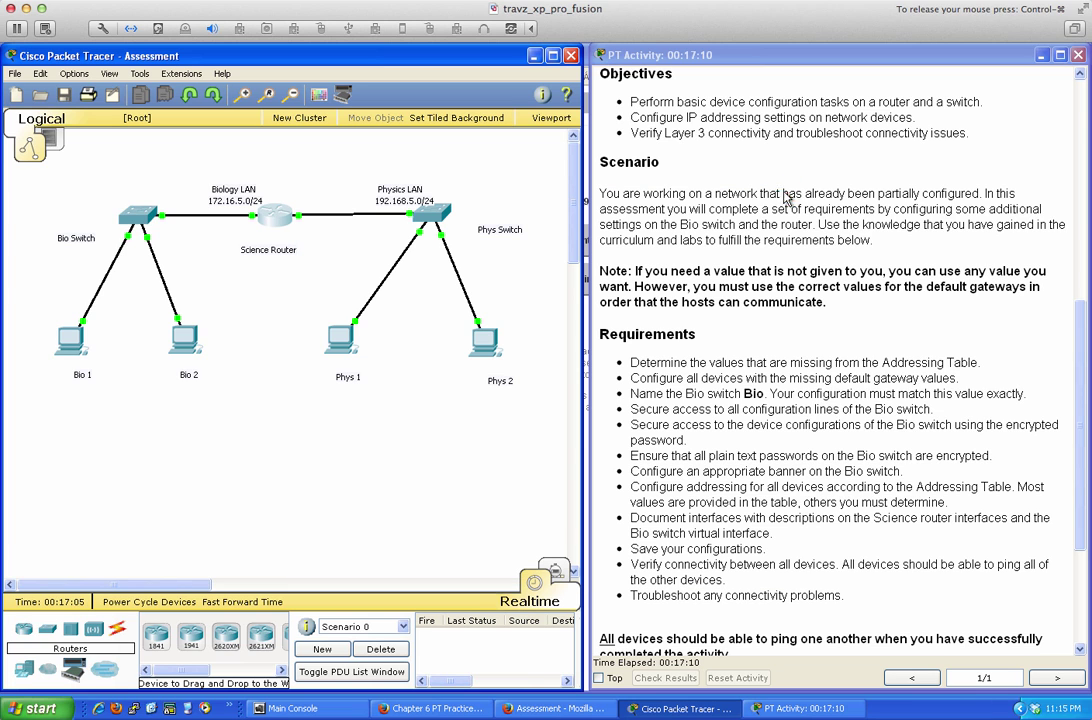
{"action": "left_click", "coordinate": [435, 222]}
{"action": "key", "text": "Return"}
{"action": "key", "text": "Return"}
{"action": "key", "text": "Return"}
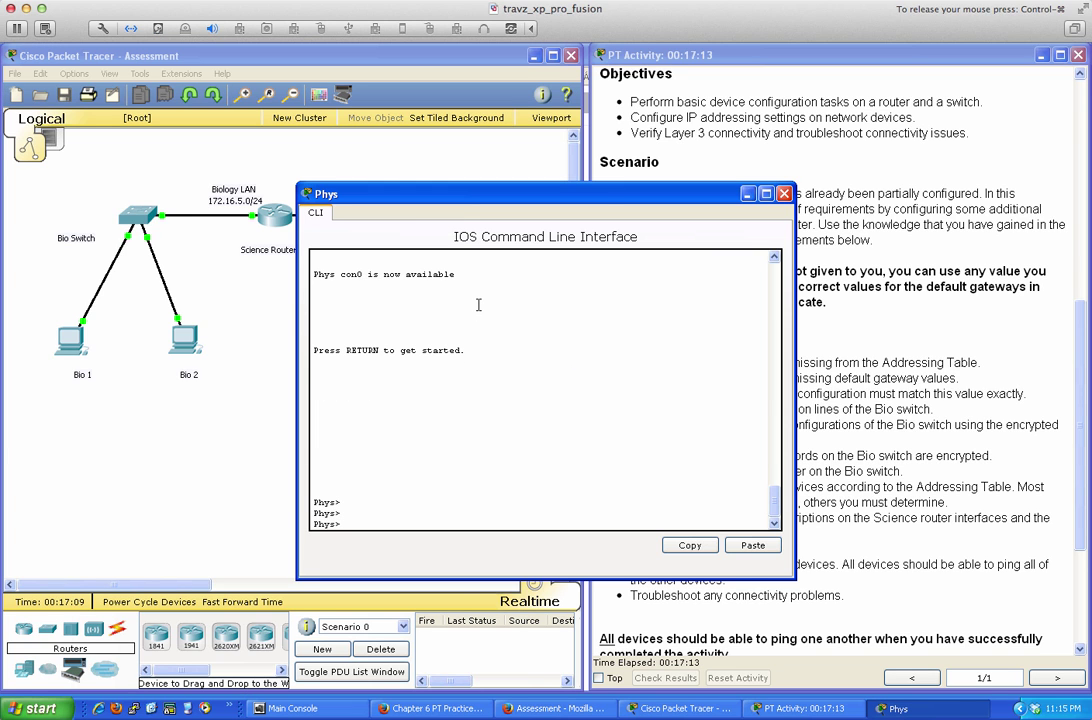
{"action": "type", "text": "en"}
{"action": "key", "text": "Return"}
{"action": "type", "text": "wri mem"}
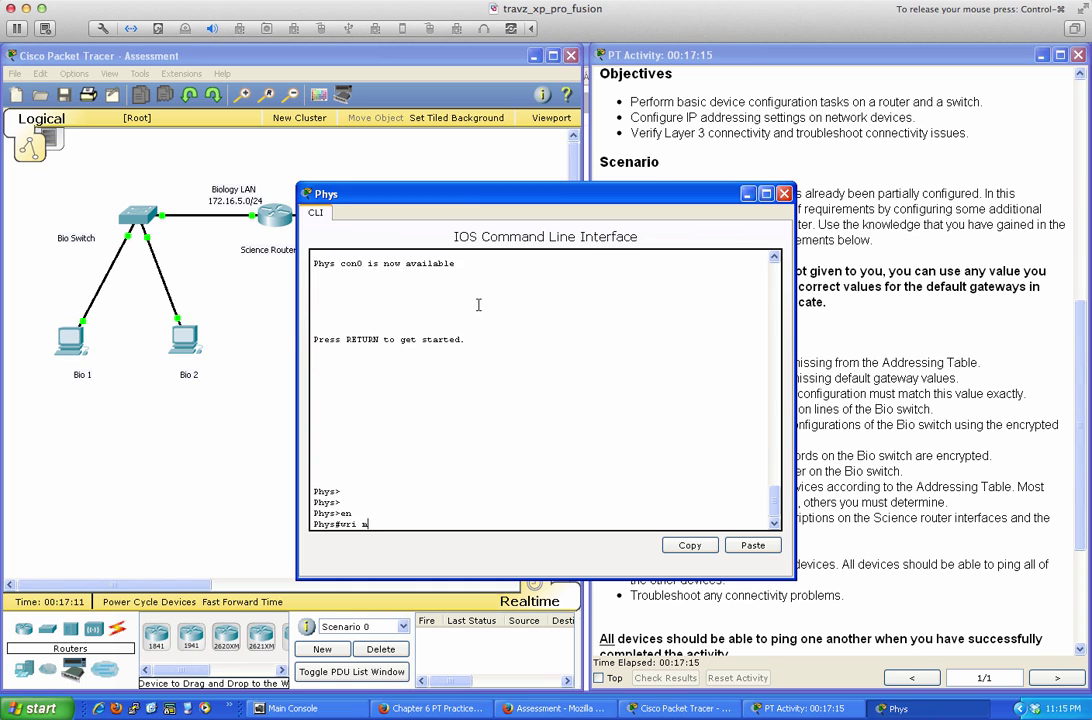
{"action": "key", "text": "Return"}
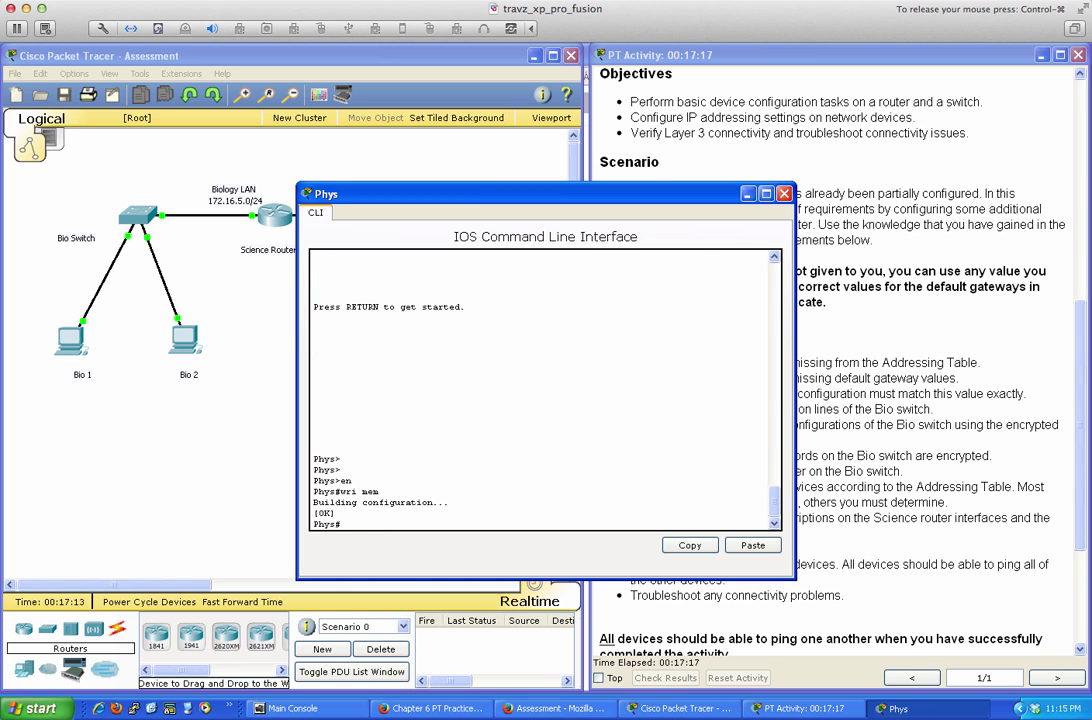
From Phys 1's command prompt, ping Bio 1 at 172.16.5.10 and Bio 2 at 172.16.5.11
{"action": "left_click", "coordinate": [785, 195]}
{"action": "left_click", "coordinate": [343, 343]}
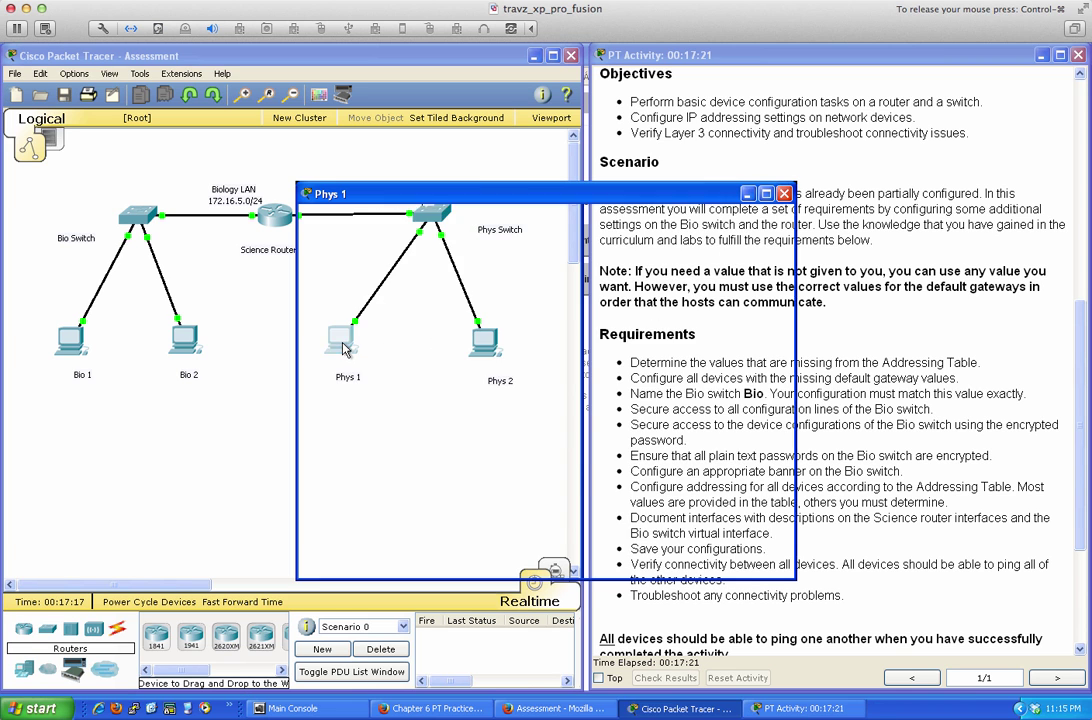
{"action": "left_click_drag", "start_coordinate": [527, 200], "coordinate": [536, 302]}
{"action": "left_click", "coordinate": [623, 358]}
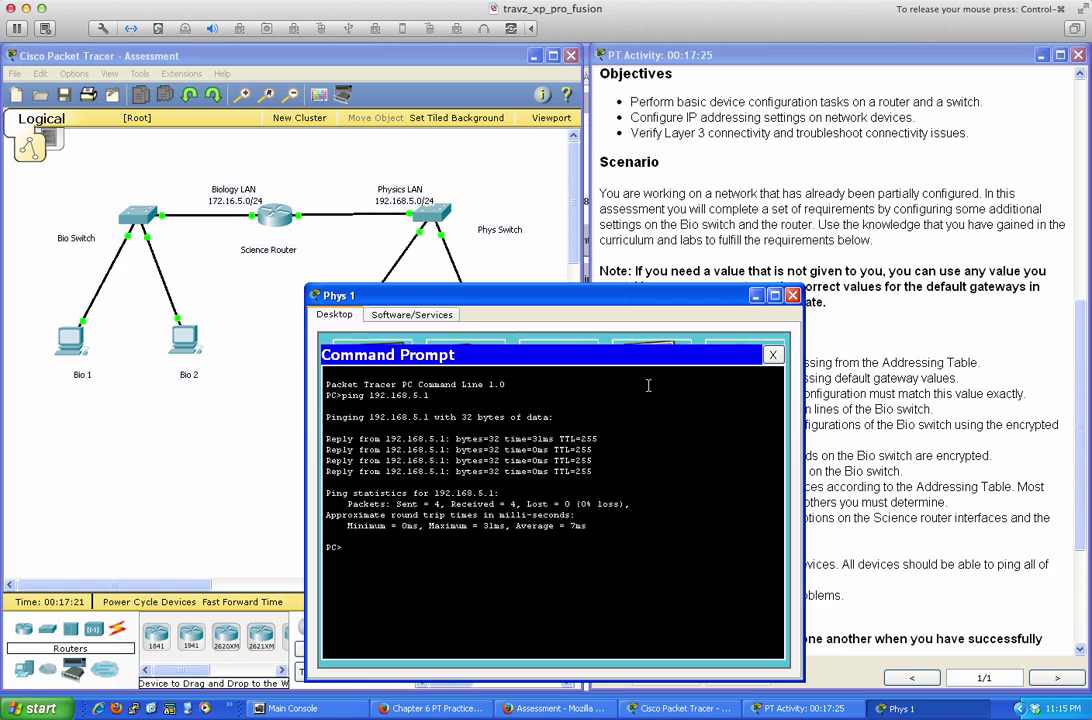
{"action": "type", "text": "ping 172.1"}
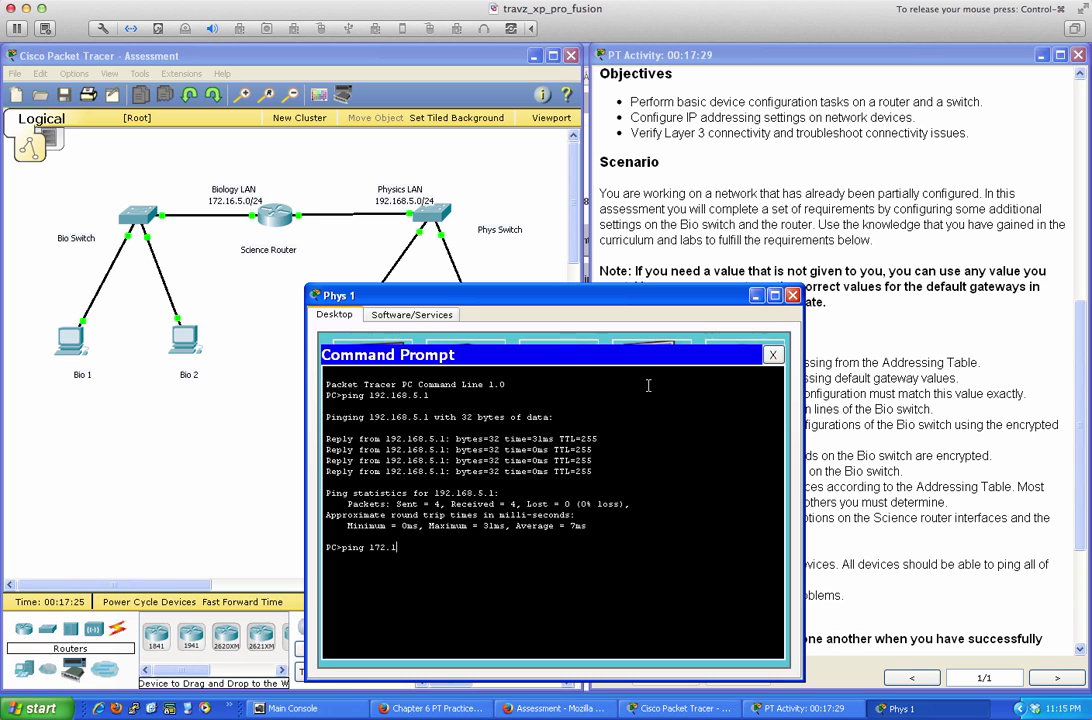
{"action": "type", "text": "6.5.10"}
{"action": "key", "text": "Return"}
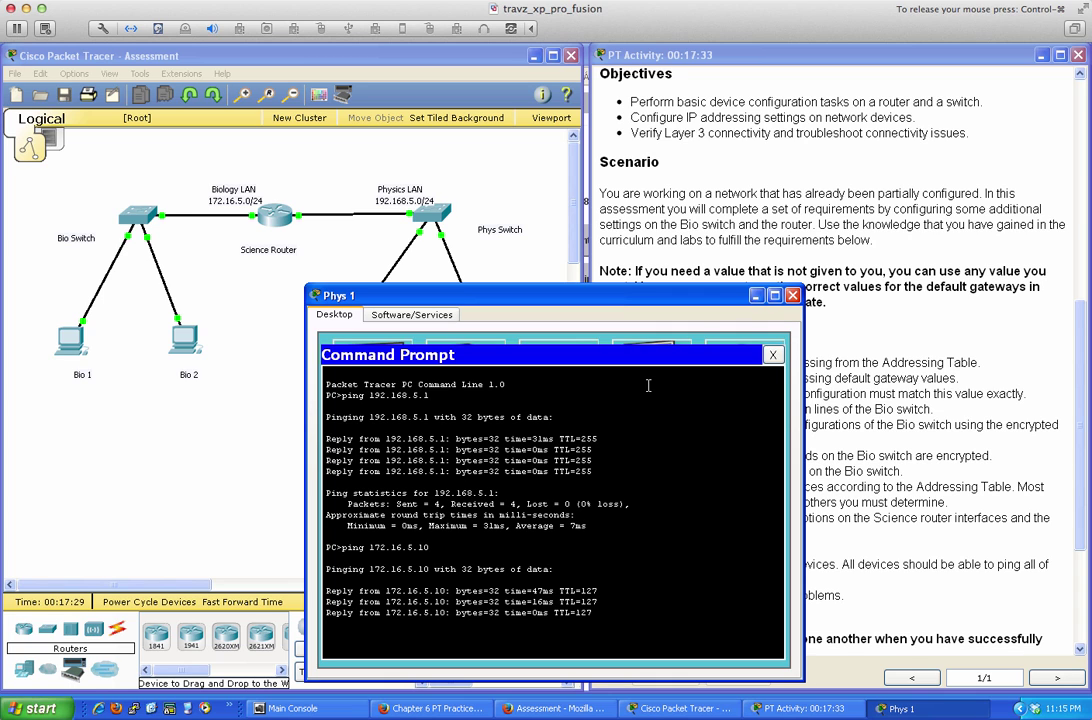
{"action": "key", "text": "Up"}
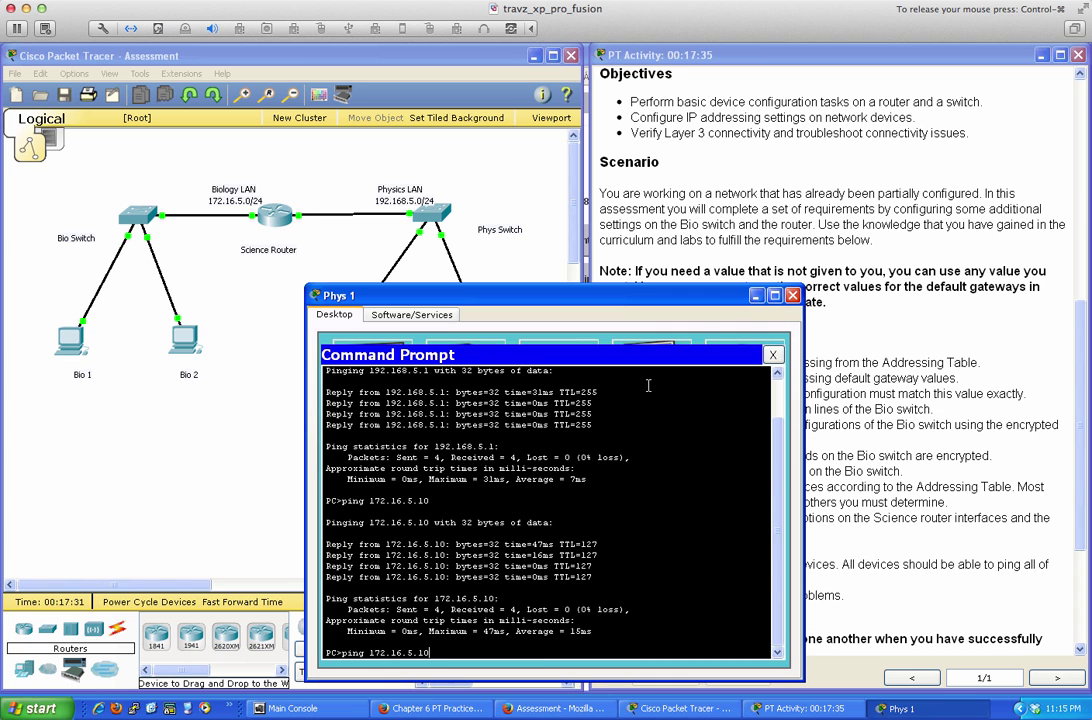
{"action": "key", "text": "BackSpace"}
{"action": "type", "text": "1"}
{"action": "key", "text": "Return"}
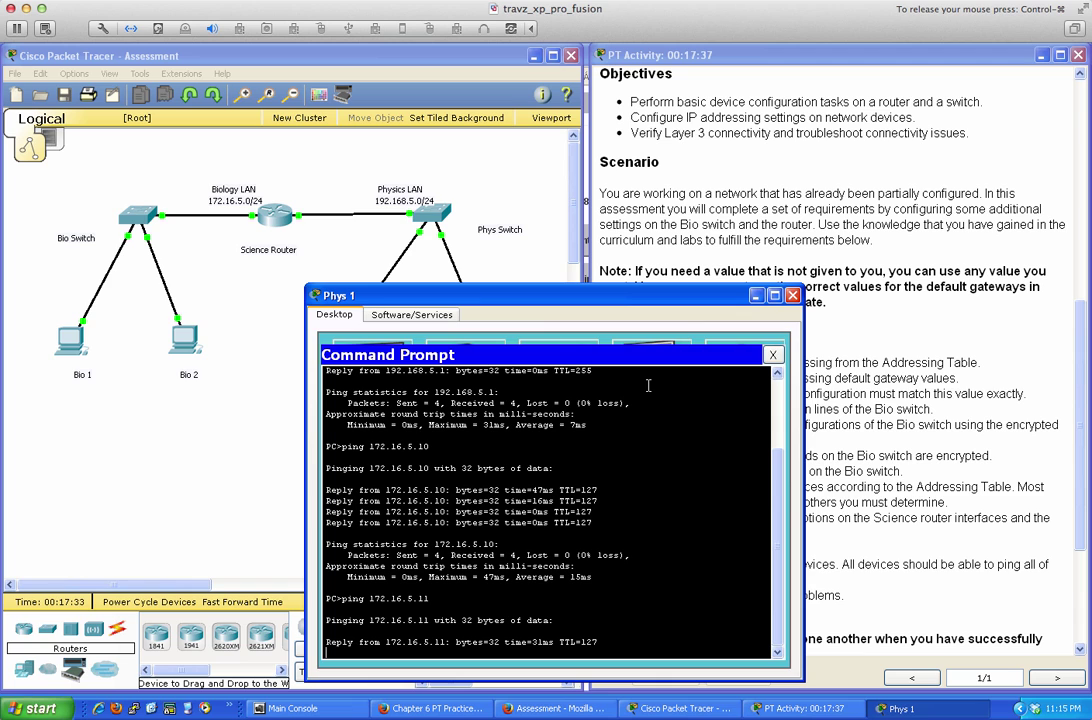
From Phys 2's command prompt, ping 172.16.5.10 and 172.16.5.11, then close its windows
{"action": "left_click", "coordinate": [792, 295]}
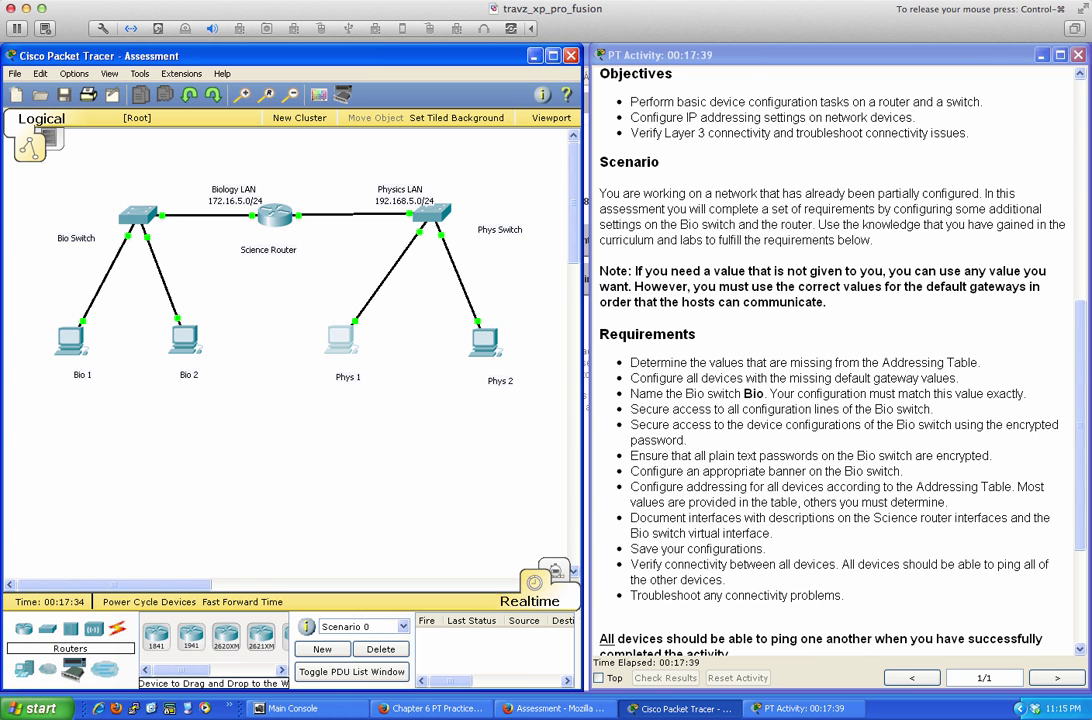
{"action": "left_click", "coordinate": [478, 349]}
{"action": "left_click", "coordinate": [643, 281]}
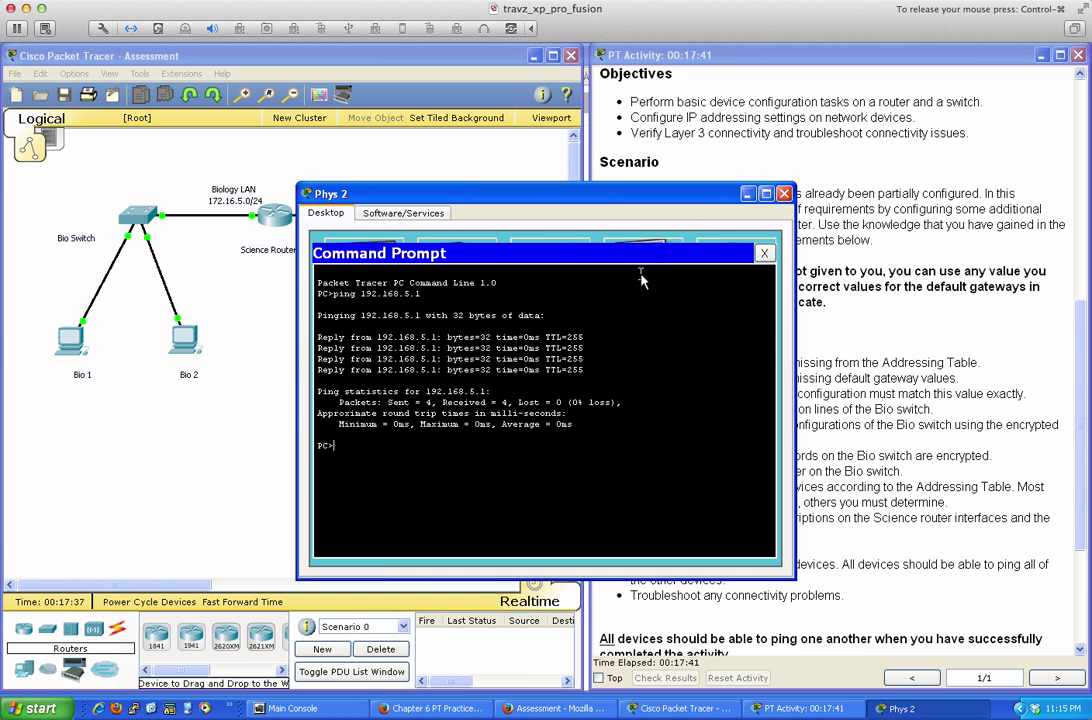
{"action": "type", "text": "ping 172.16.5.10"}
{"action": "key", "text": "Return"}
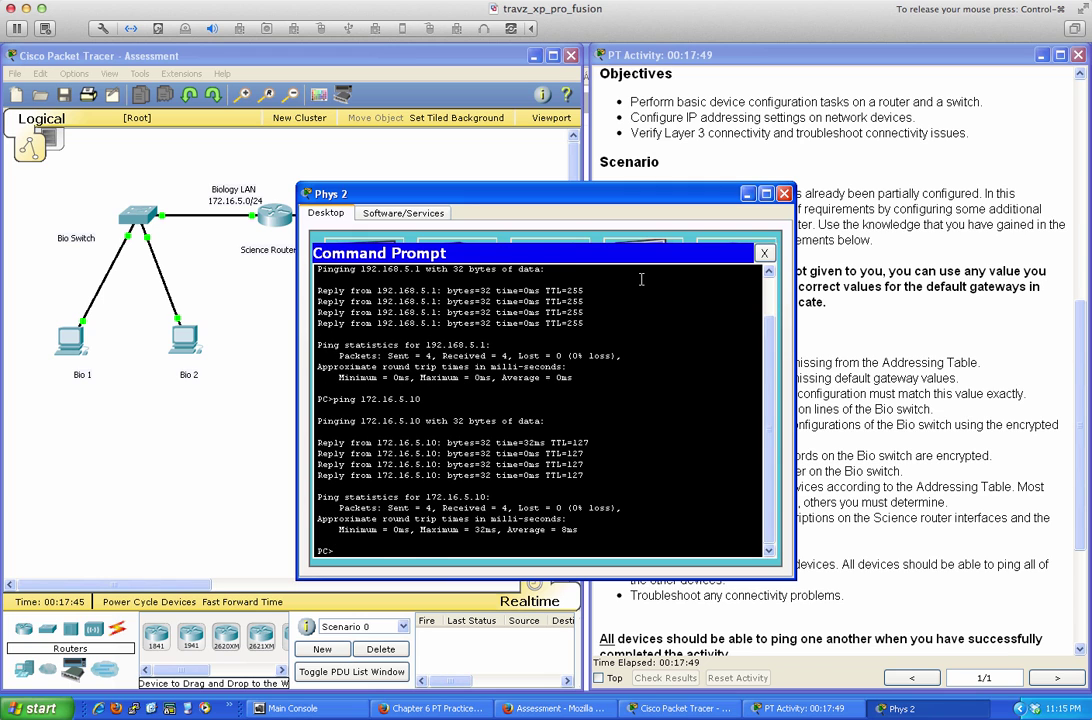
{"action": "key", "text": "Up"}
{"action": "key", "text": "Return"}
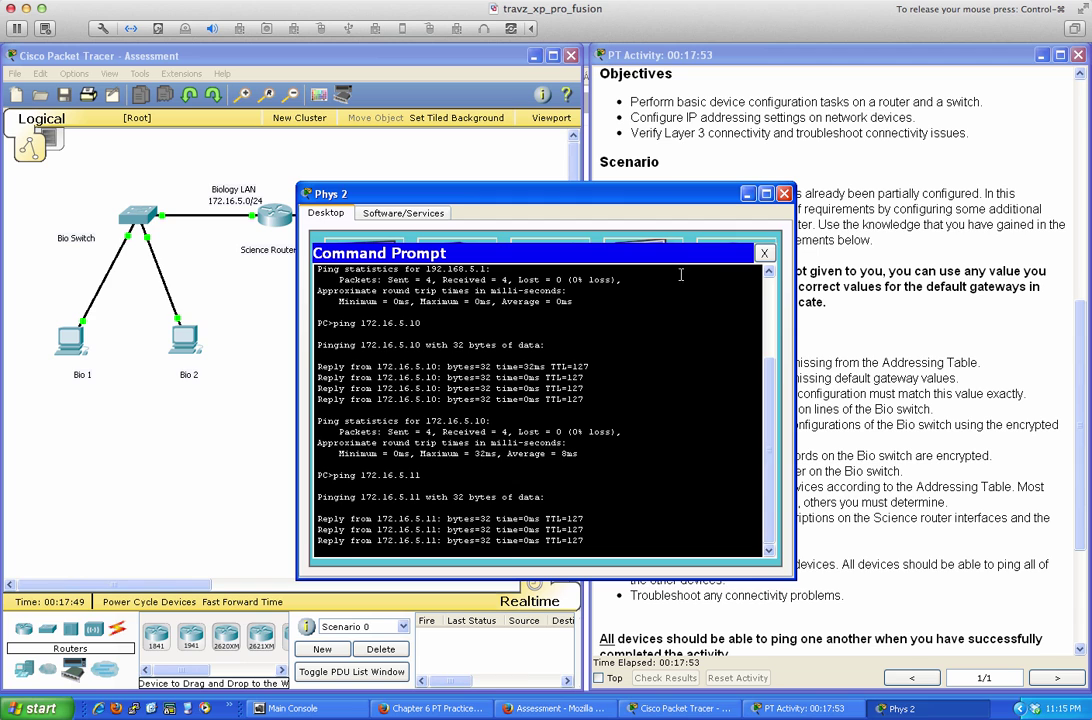
{"action": "left_click", "coordinate": [764, 253]}
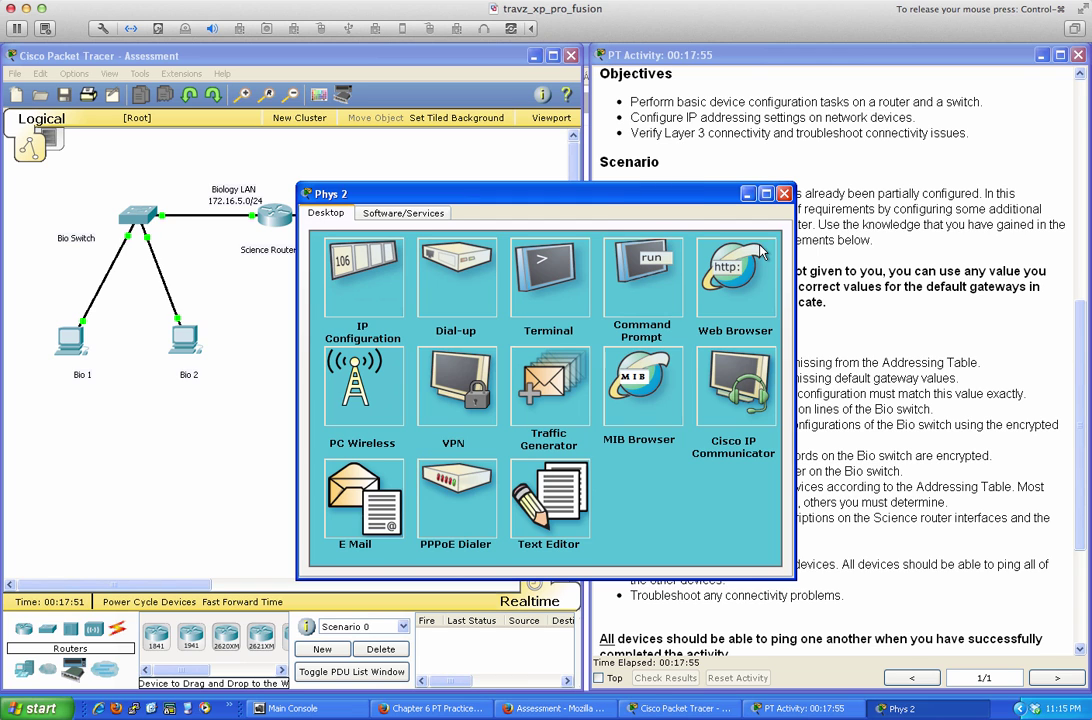
{"action": "left_click", "coordinate": [741, 190]}
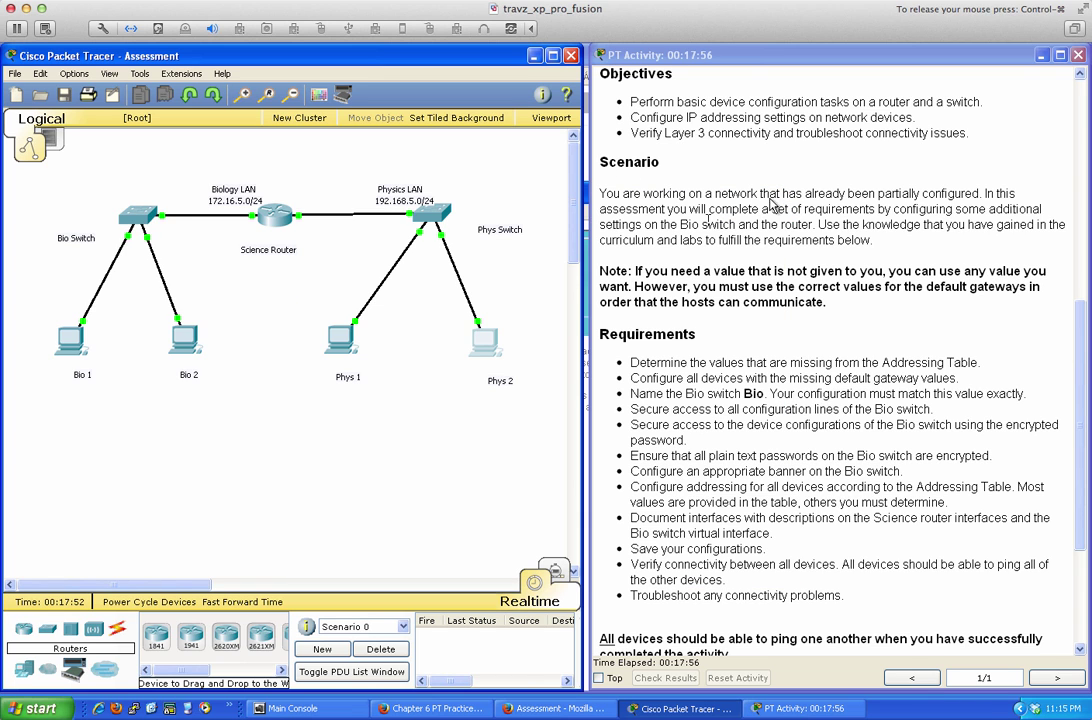
Open Bio 1's command prompt, checking the Physics LAN addresses in the assessment instructions
{"action": "left_click", "coordinate": [70, 340]}
{"action": "left_click", "coordinate": [632, 286]}
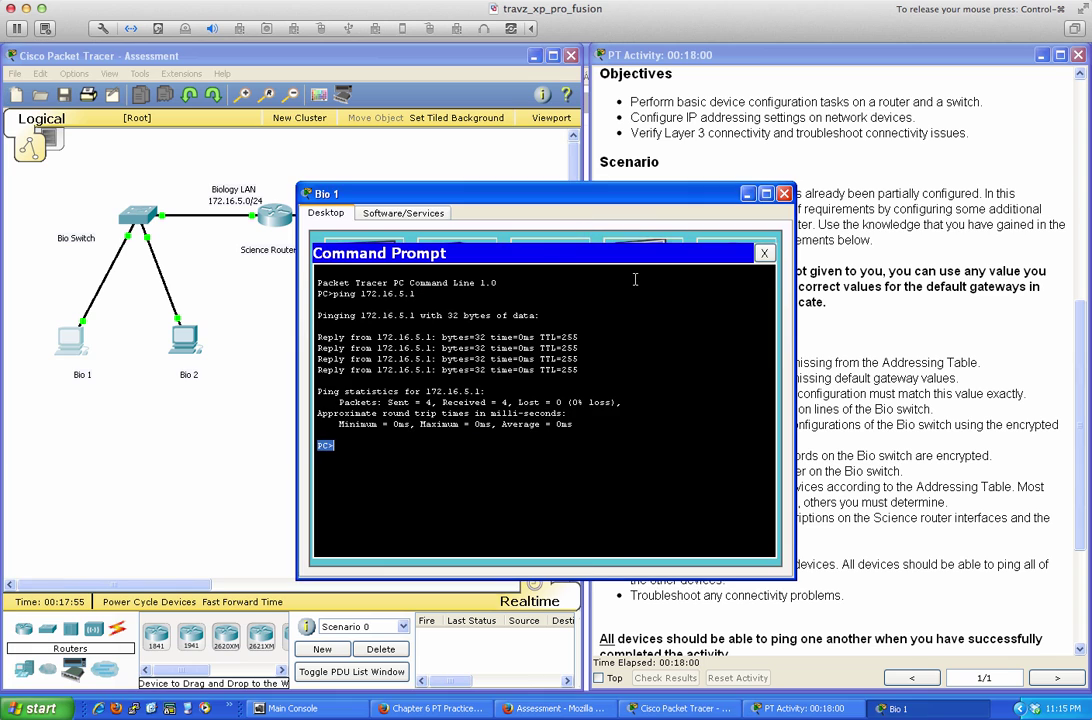
{"action": "type", "text": "192.168."}
{"action": "left_click", "coordinate": [839, 327]}
{"action": "scroll", "coordinate": [838, 323], "scroll_direction": "up", "scroll_amount": 9}
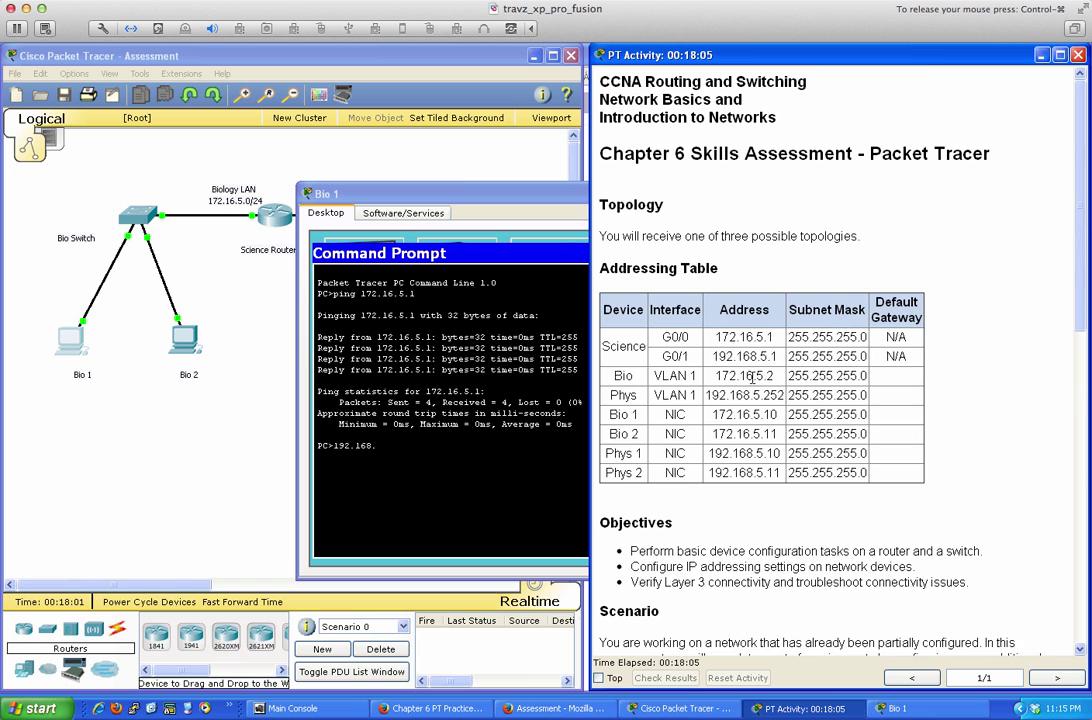
{"action": "left_click", "coordinate": [486, 370]}
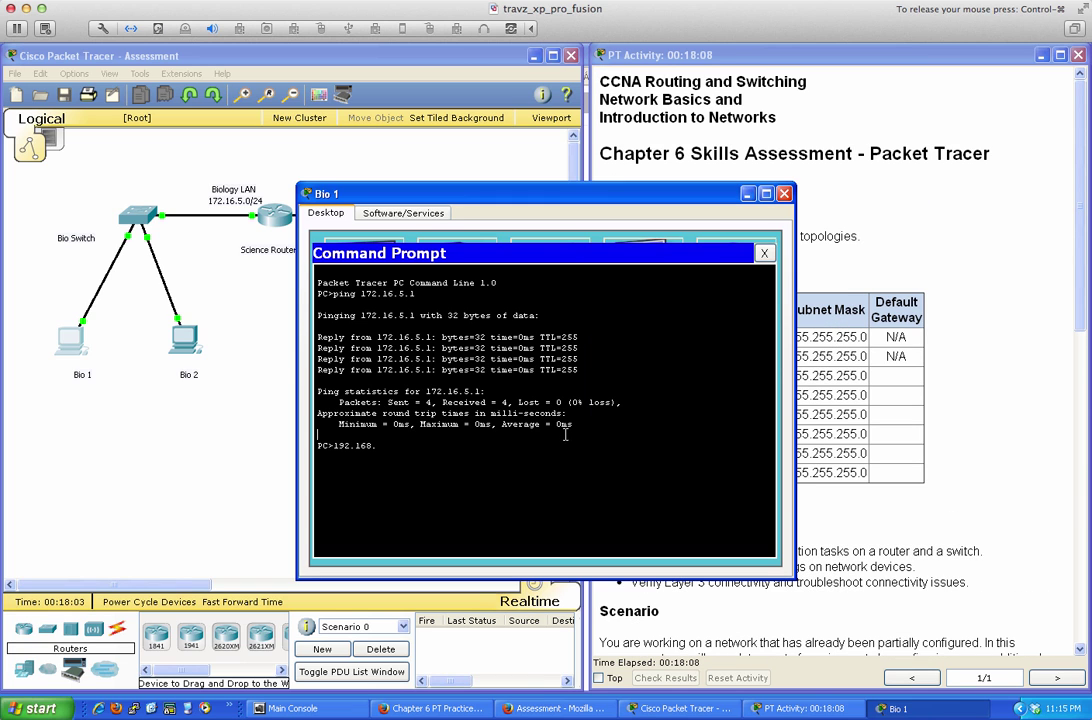
{"action": "type", "text": "2.168.5.10"}
{"action": "key", "text": "Return"}
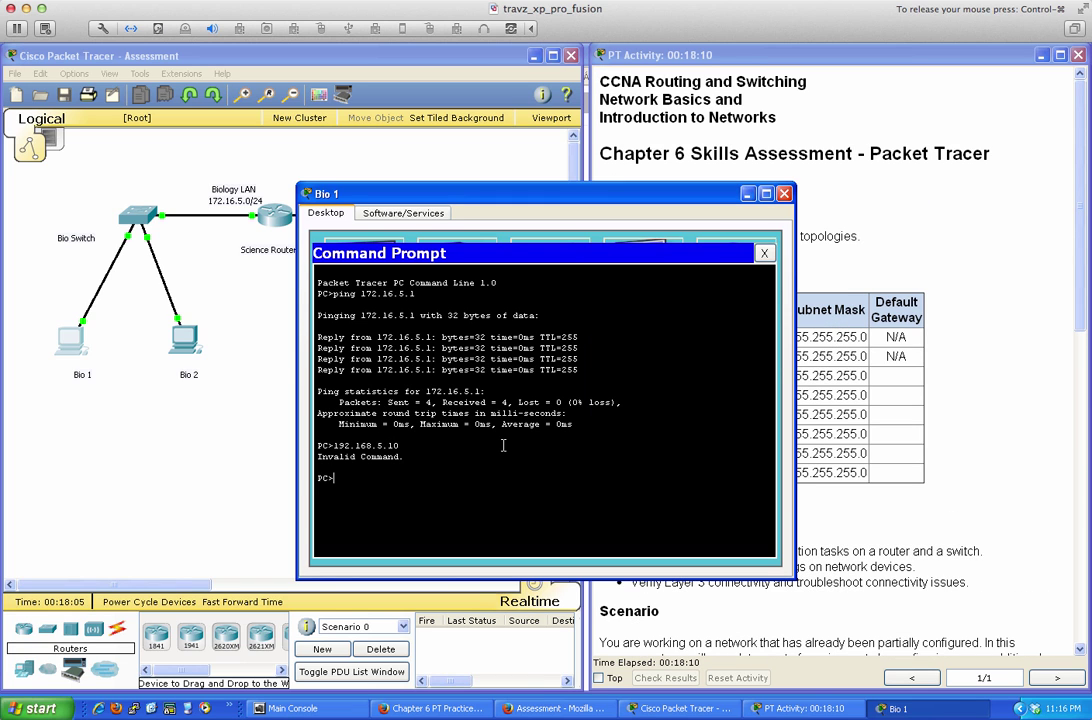
From Bio 1, ping Phys 1 at 192.168.5.10 and Phys 2 at 192.168.5.11
{"action": "type", "text": "ping 192.168.5.10"}
{"action": "key", "text": "Return"}
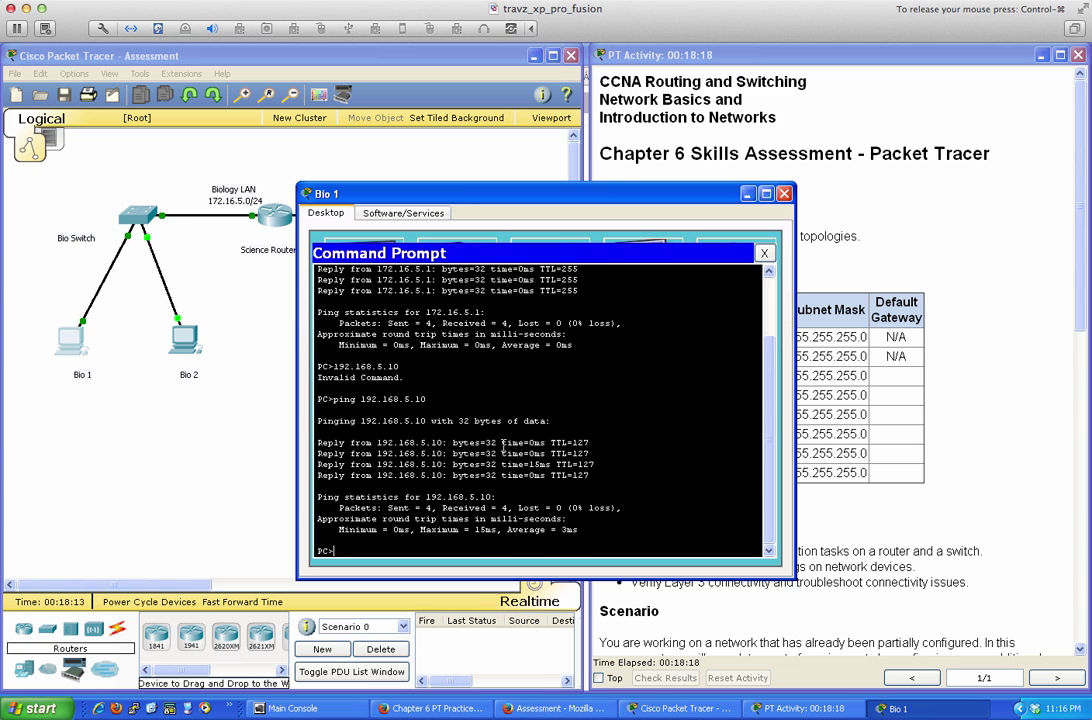
{"action": "key", "text": "Up"}
{"action": "key", "text": "BackSpace"}
{"action": "type", "text": "192.168.5.1"}
{"action": "key", "text": "Return"}
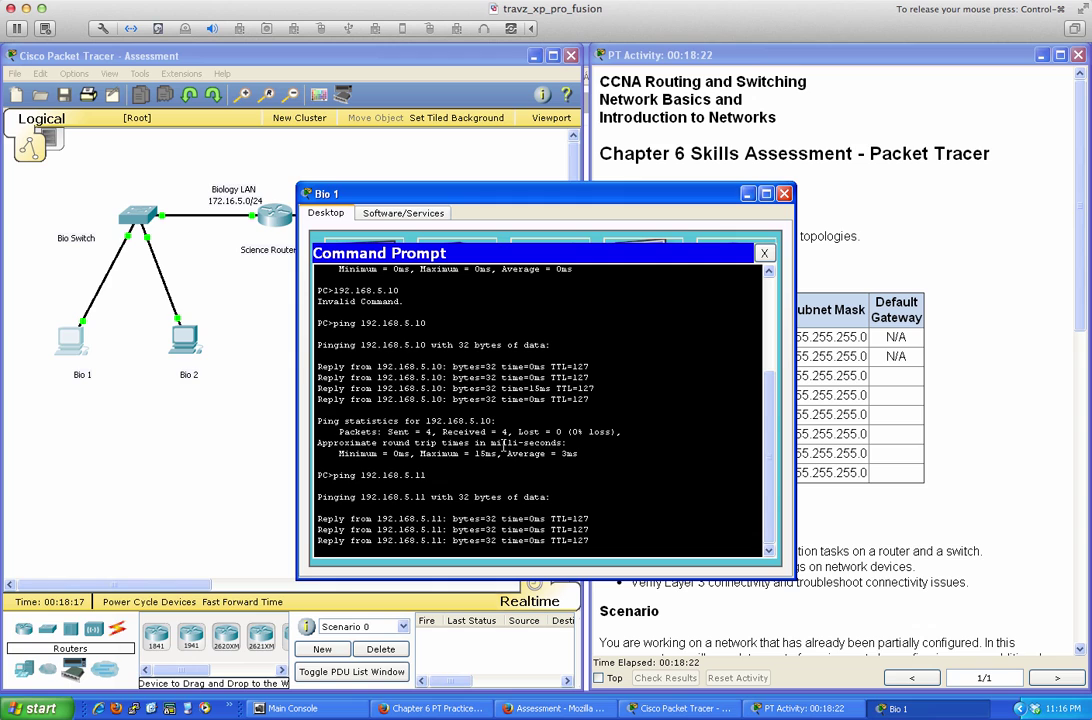
Close Bio 1, read through the PT Activity addressing table and requirements, and lower Packet Tracer
{"action": "left_click", "coordinate": [785, 194]}
{"action": "scroll", "coordinate": [814, 427], "scroll_direction": "down", "scroll_amount": 6}
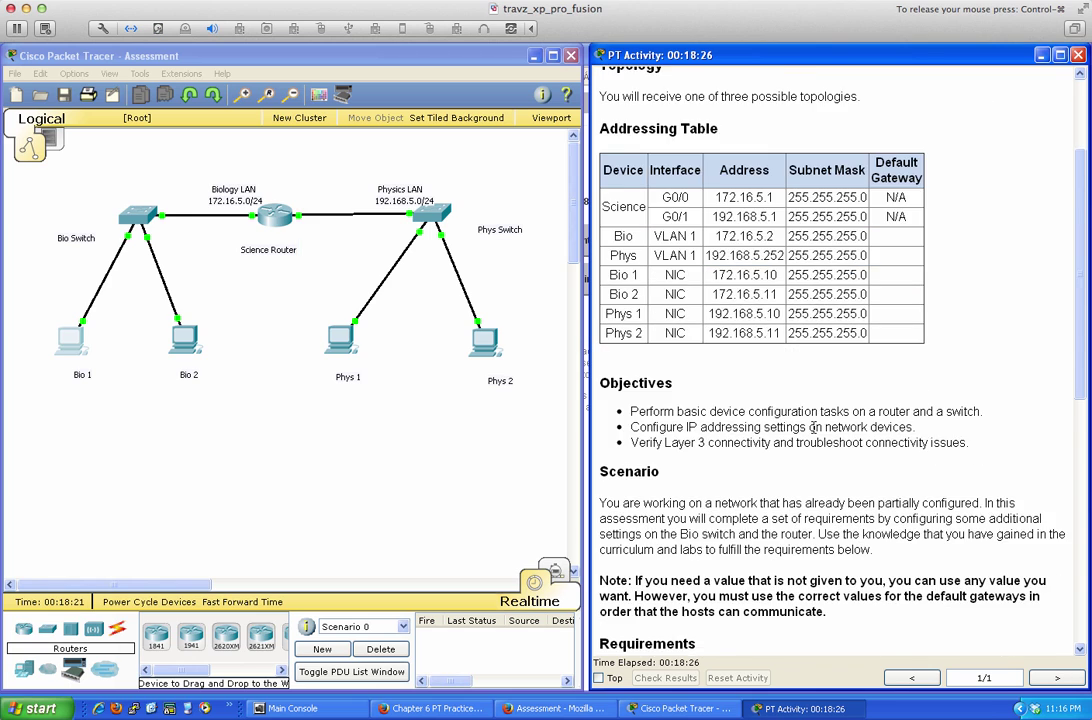
{"action": "scroll", "coordinate": [814, 427], "scroll_direction": "down", "scroll_amount": 6}
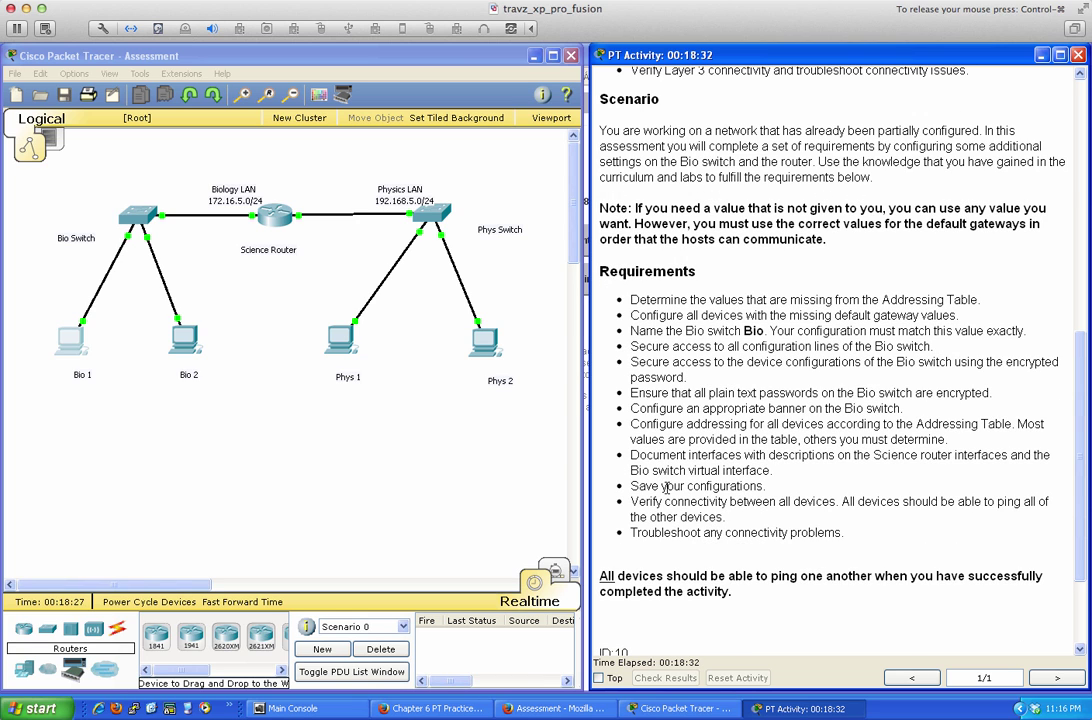
{"action": "scroll", "coordinate": [690, 530], "scroll_direction": "down", "scroll_amount": 3}
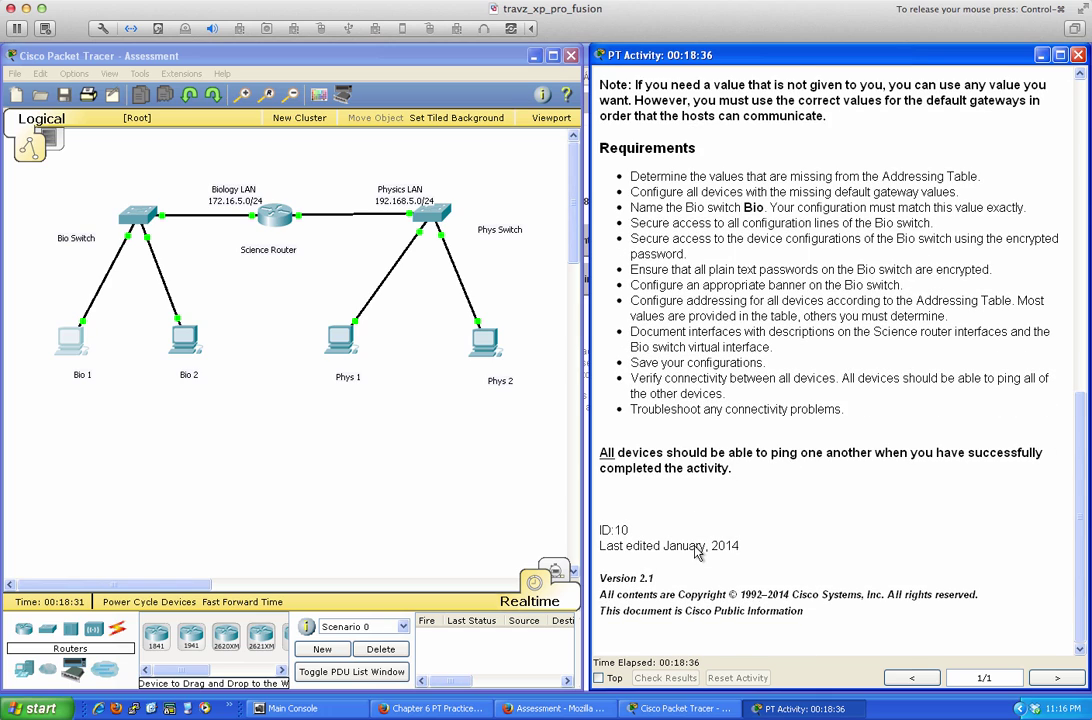
{"action": "scroll", "coordinate": [697, 553], "scroll_direction": "up", "scroll_amount": 14}
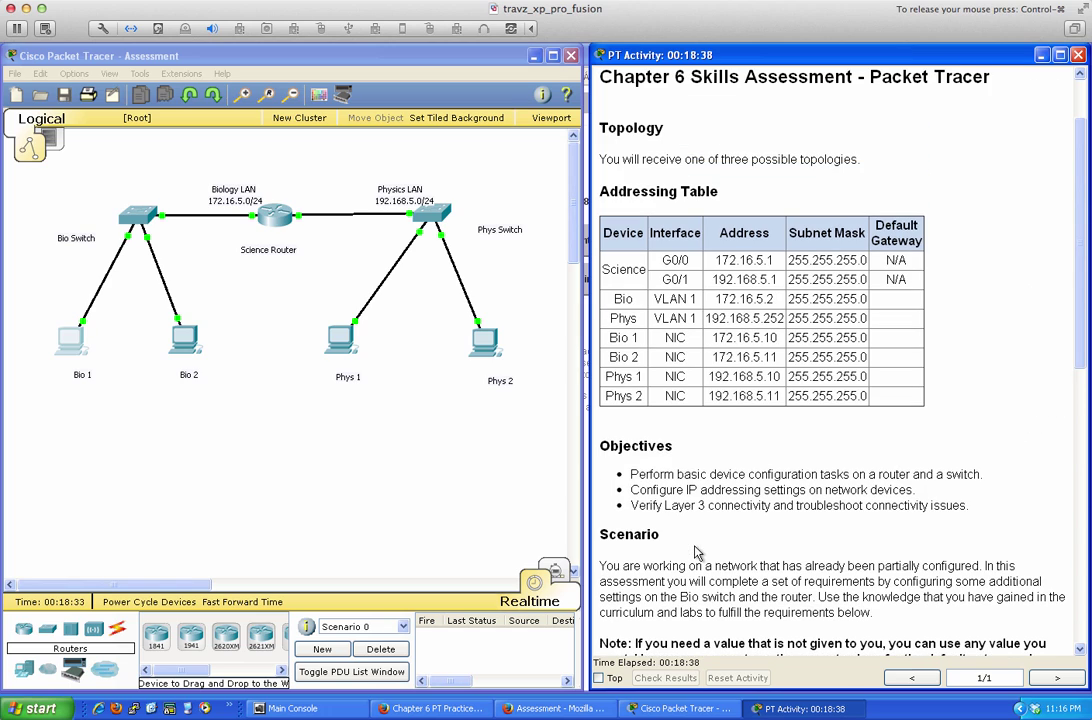
{"action": "scroll", "coordinate": [697, 553], "scroll_direction": "down", "scroll_amount": 7}
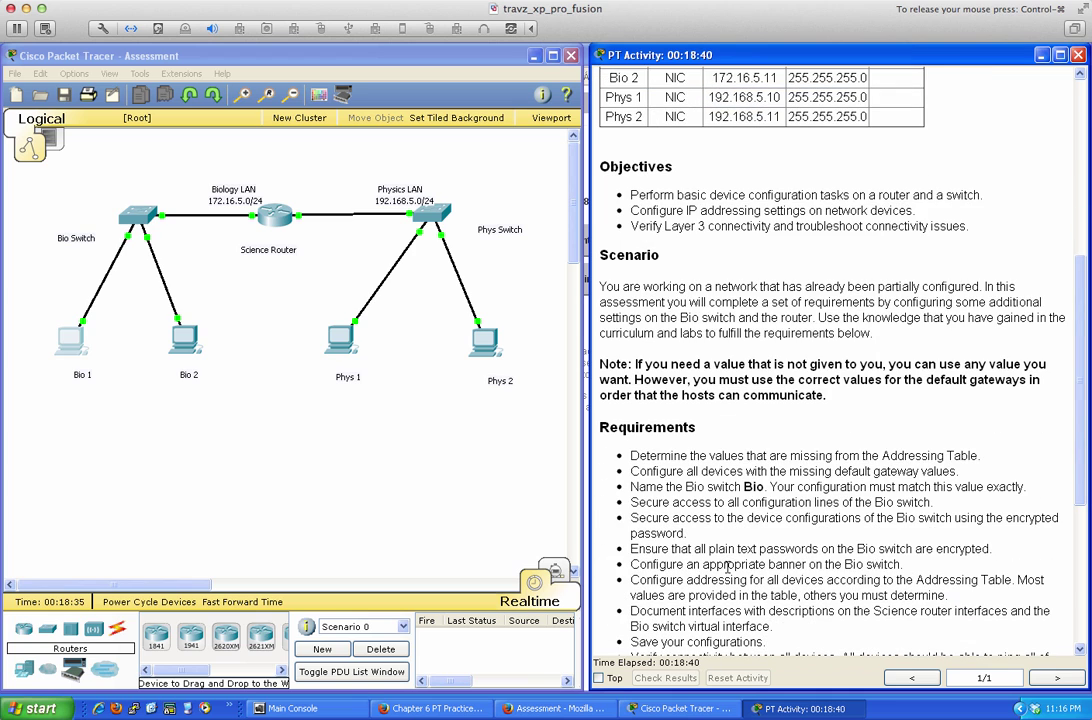
{"action": "scroll", "coordinate": [727, 566], "scroll_direction": "up", "scroll_amount": 9}
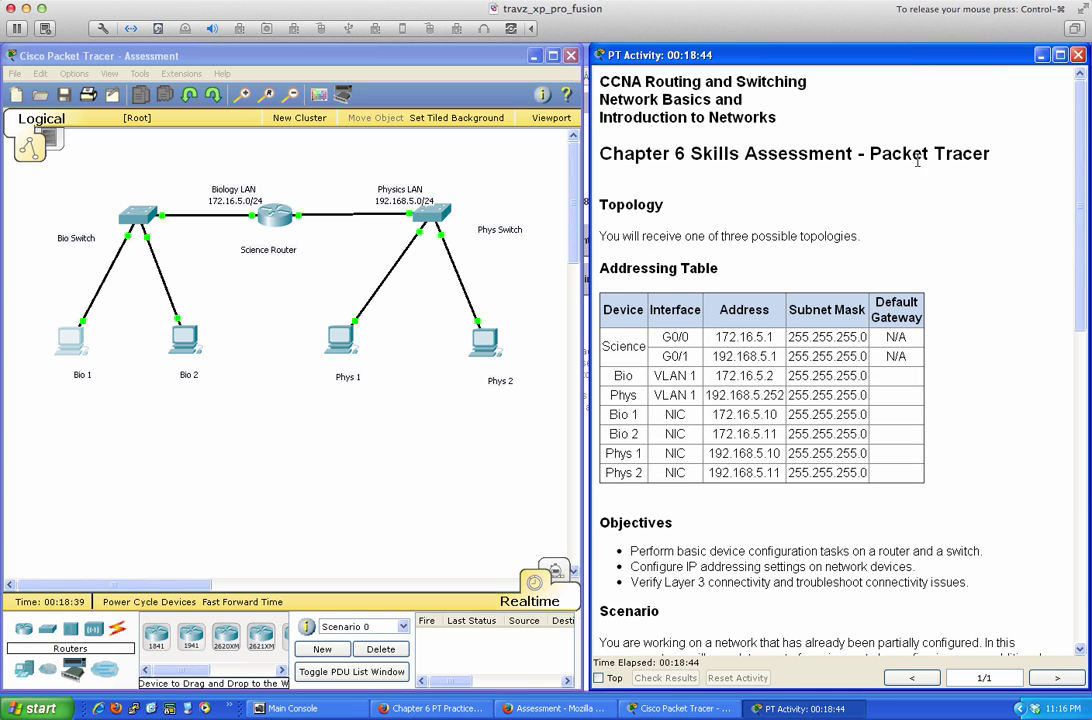
{"action": "left_click_drag", "start_coordinate": [436, 52], "coordinate": [500, 153]}
After a final check of the Packet Tracer file, click Submit Assessment on the NetAcad page
{"action": "left_click", "coordinate": [405, 133]}
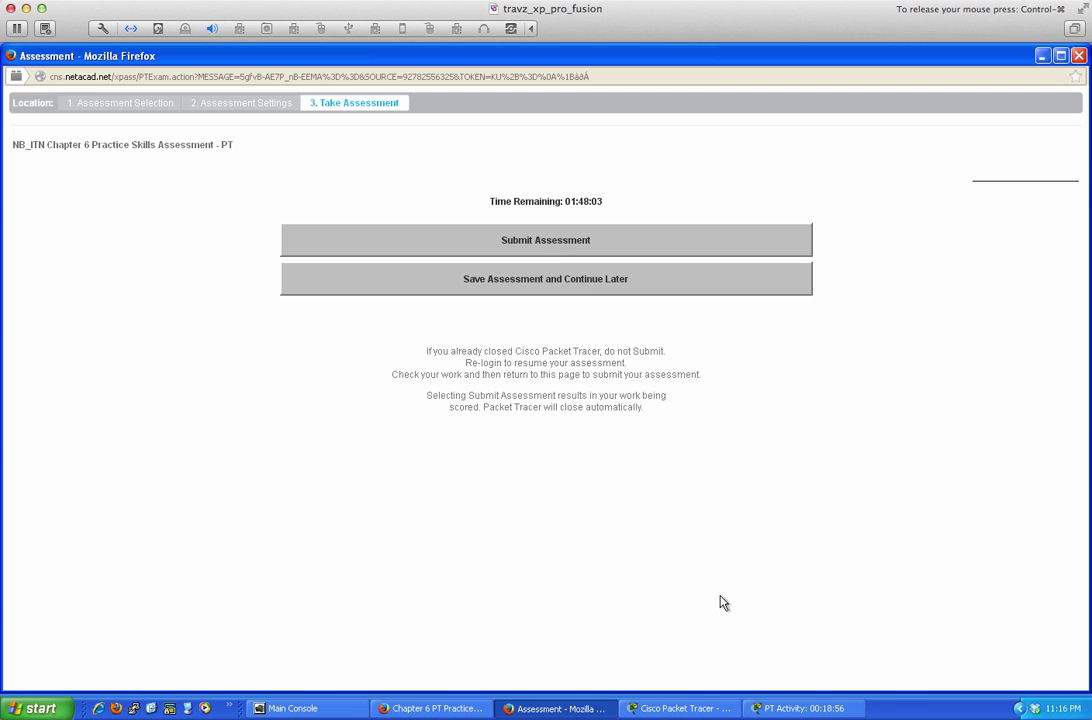
{"action": "left_click", "coordinate": [680, 708]}
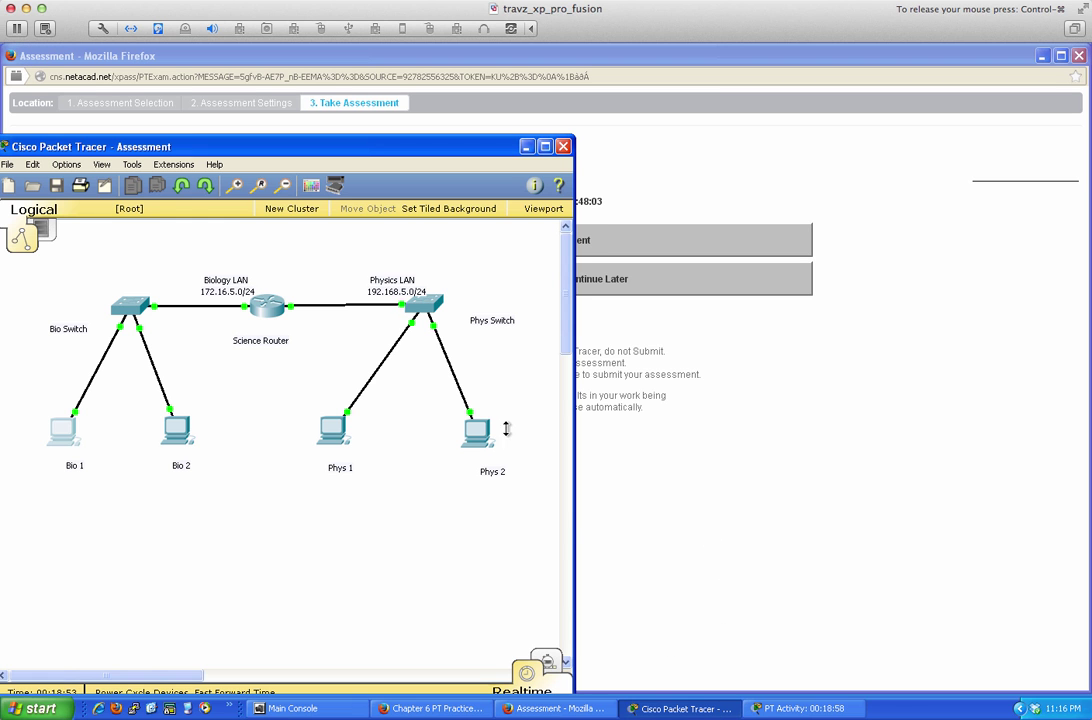
{"action": "left_click_drag", "start_coordinate": [307, 148], "coordinate": [317, 52]}
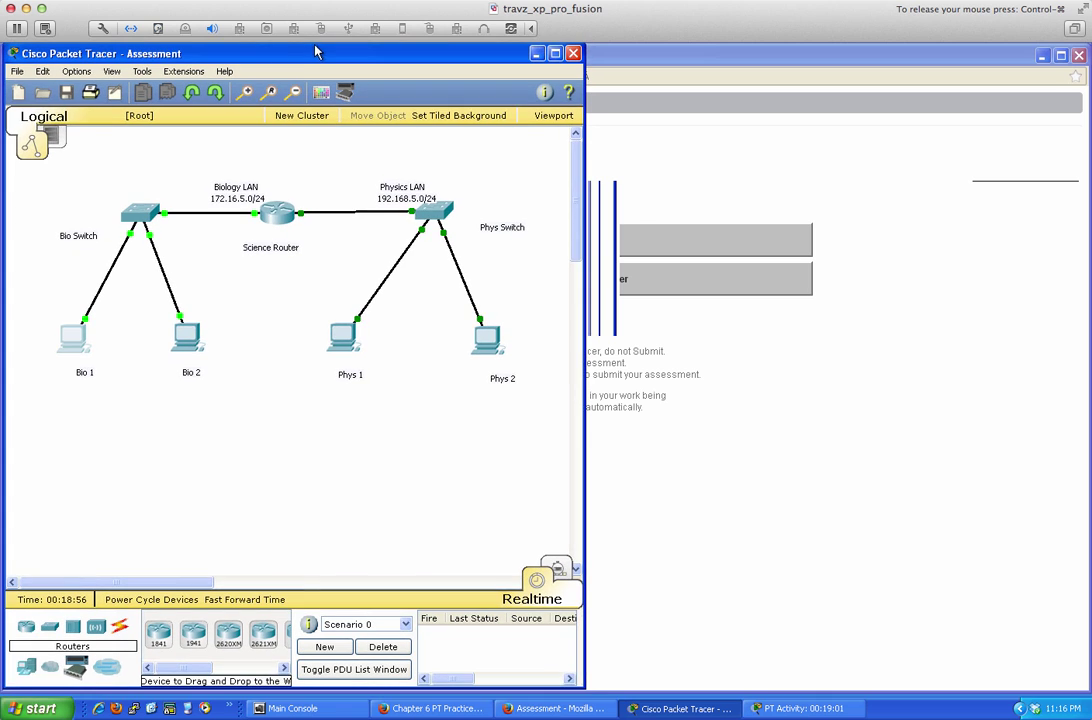
{"action": "left_click", "coordinate": [17, 71]}
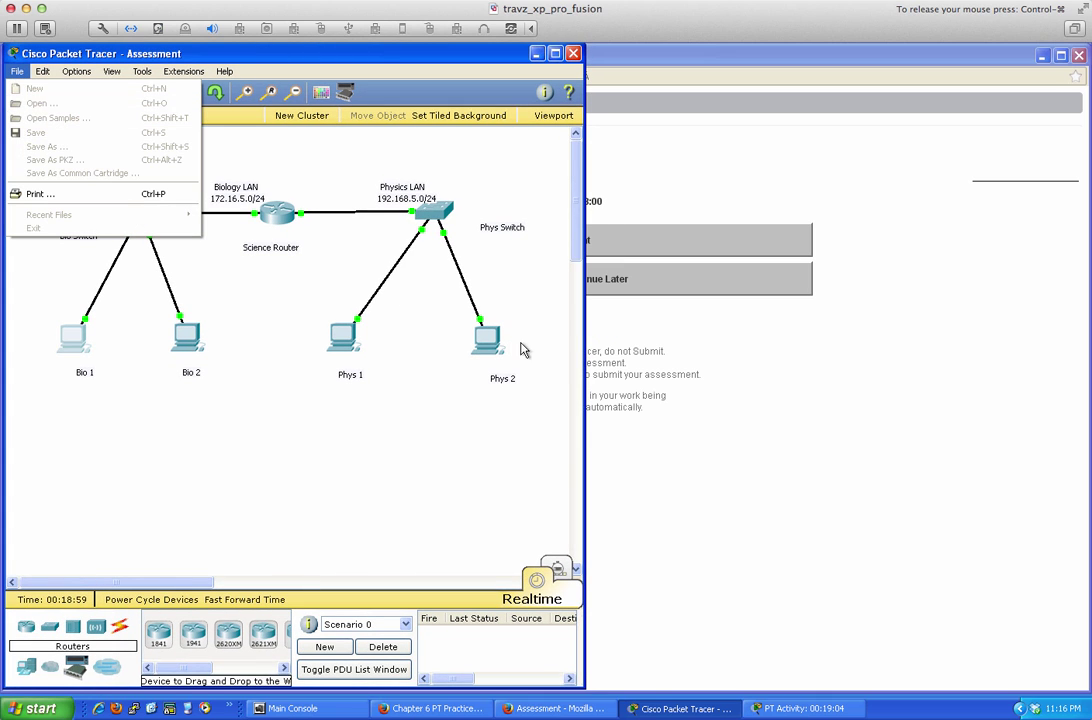
{"action": "left_click", "coordinate": [588, 290]}
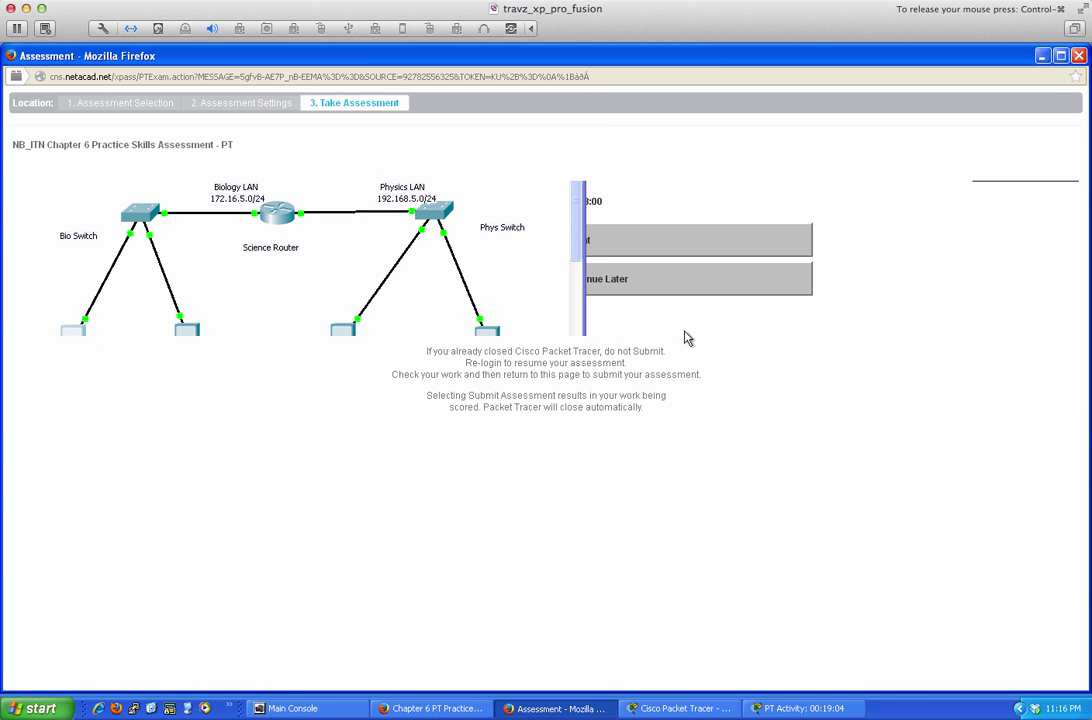
{"action": "left_click", "coordinate": [608, 241]}
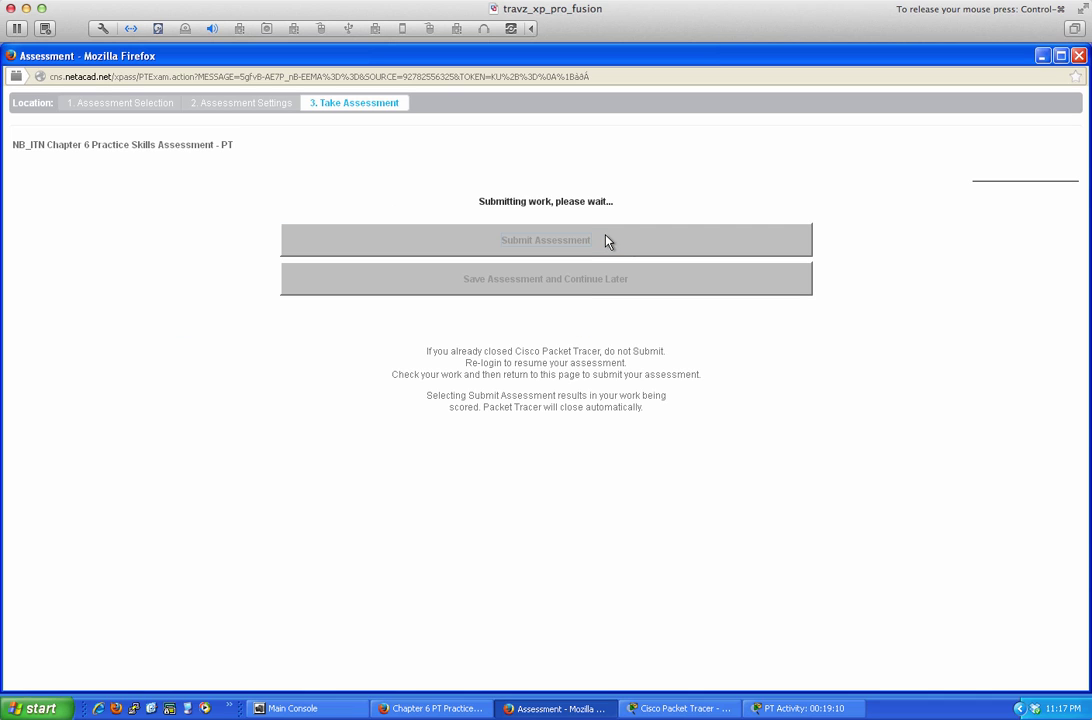